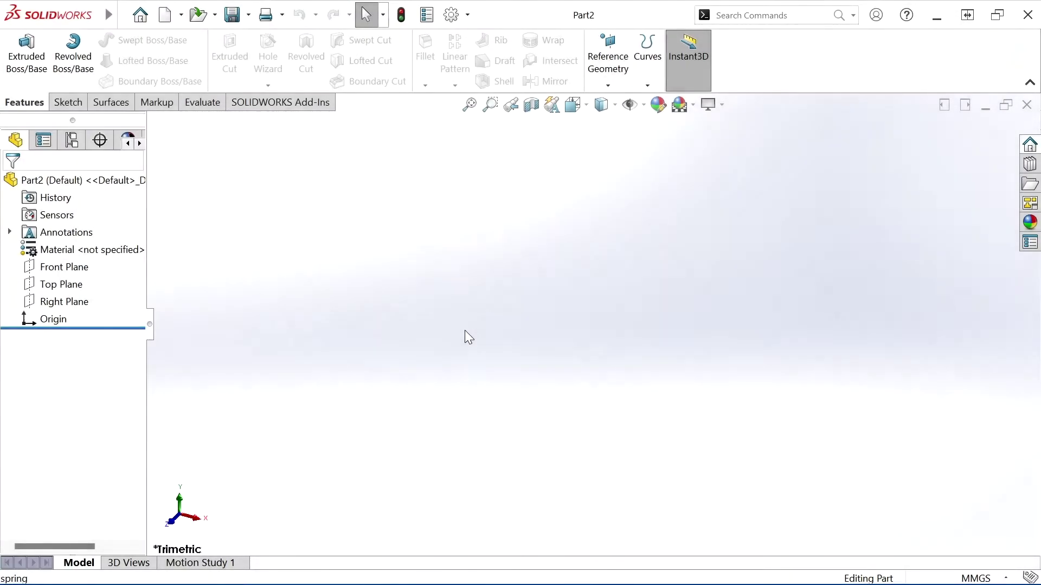
Step: Select the Front Plane in the FeatureManager tree
left_click(80, 268)
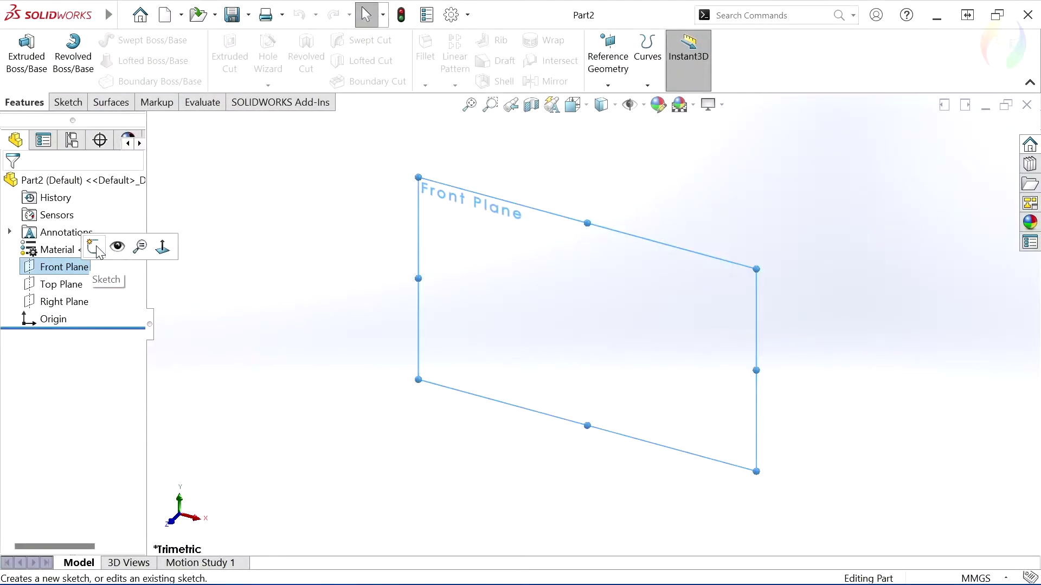
Step: On the Front Plane, draw a vertical midpoint line centred on the origin
left_click(95, 249)
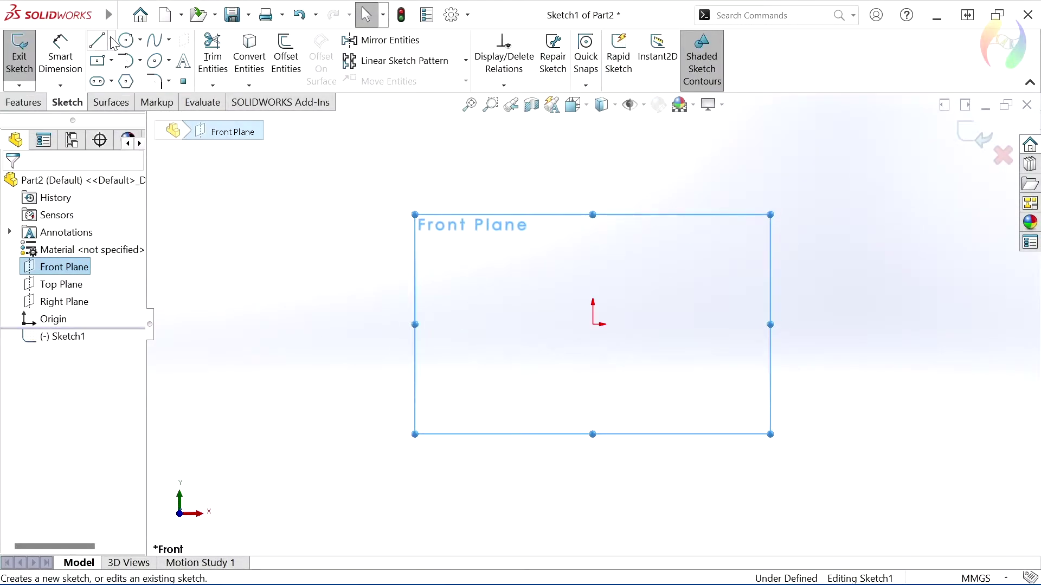
left_click(111, 40)
left_click(139, 99)
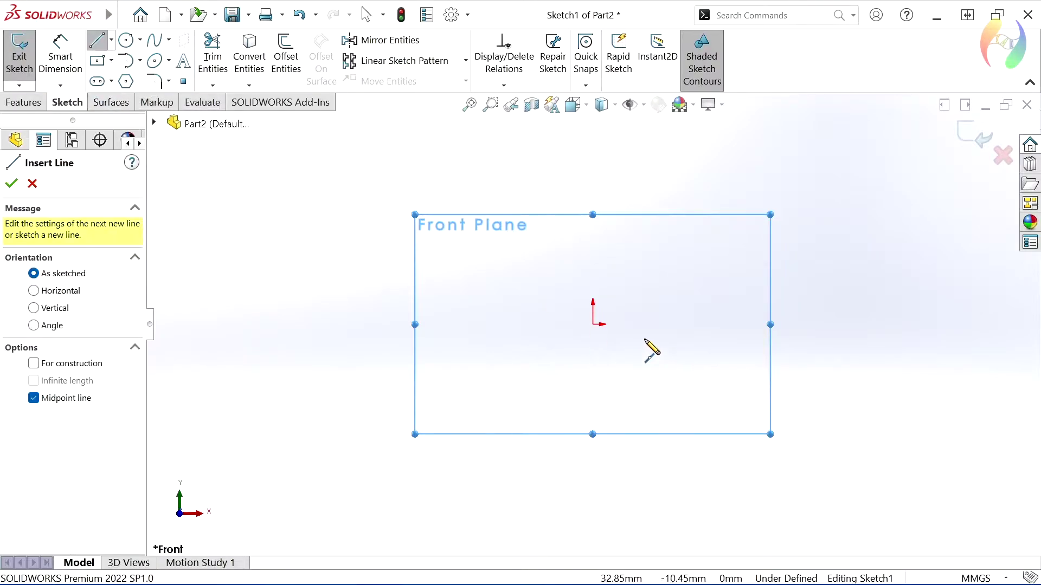
left_click(593, 325)
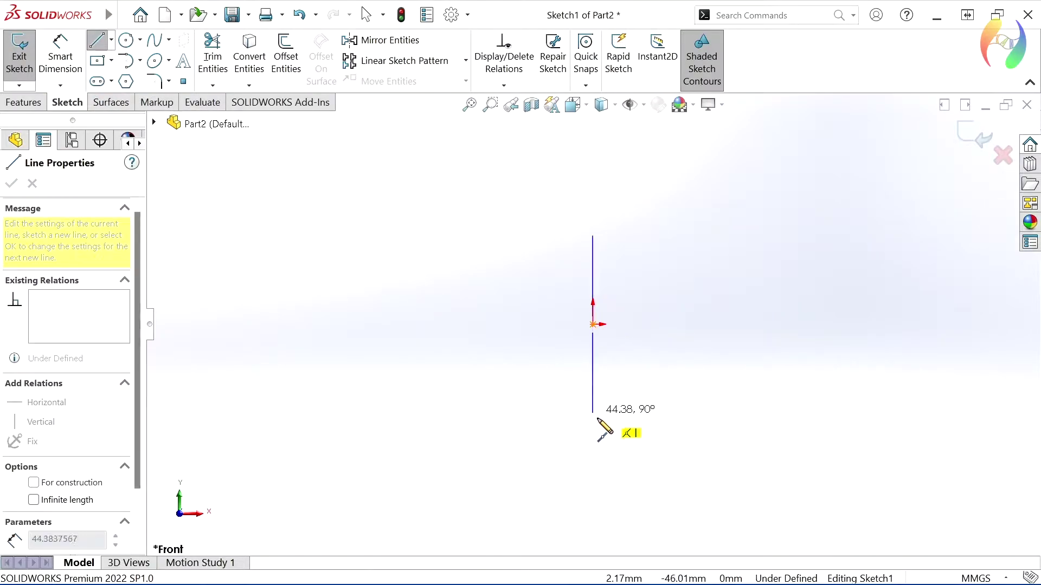
left_click(592, 426)
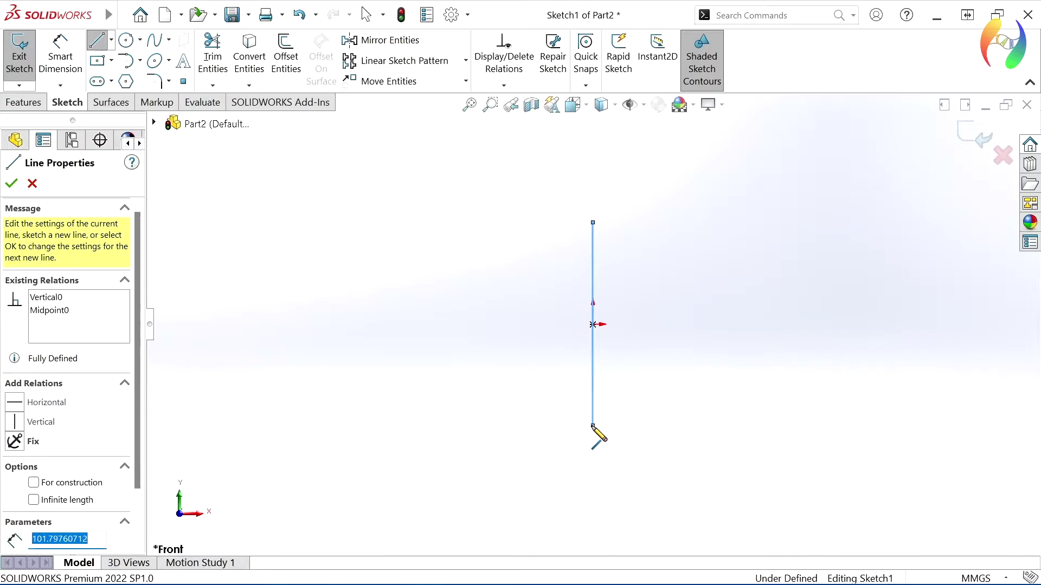
Step: Dimension the vertical line to 24.14 mm and close Sketch1
left_click(54, 54)
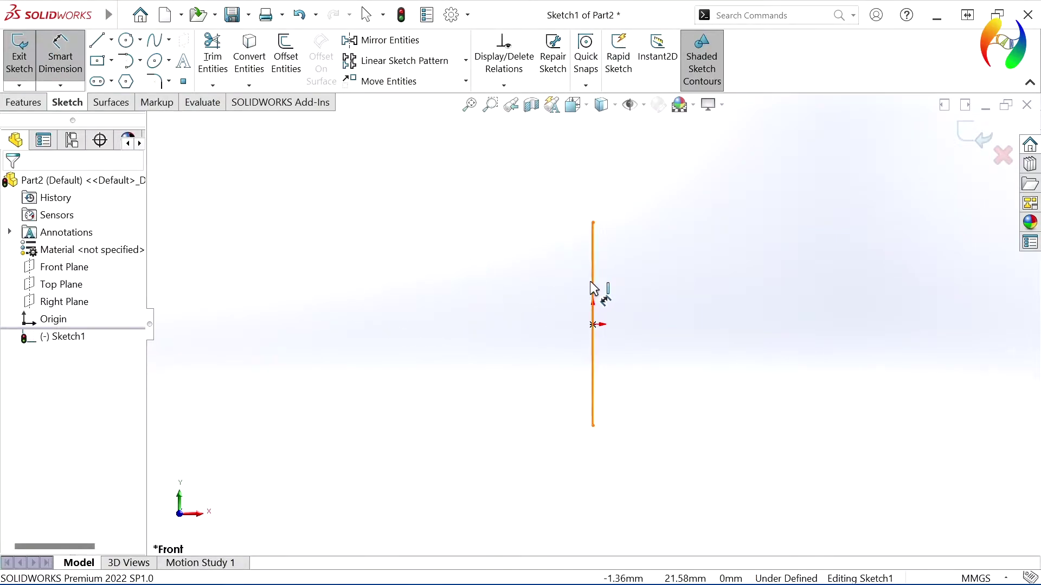
left_click(537, 297)
left_click(519, 308)
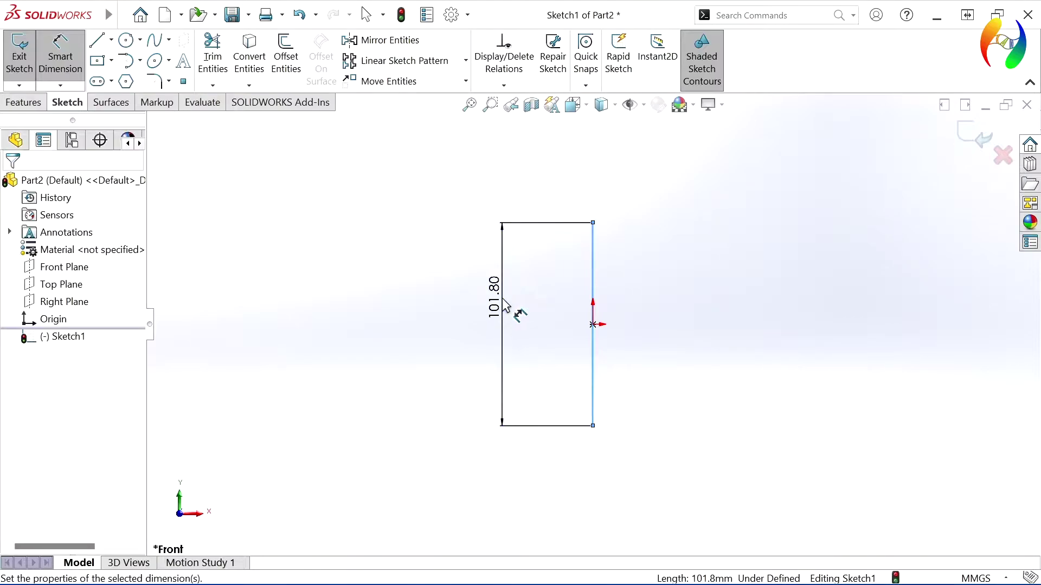
type("24")
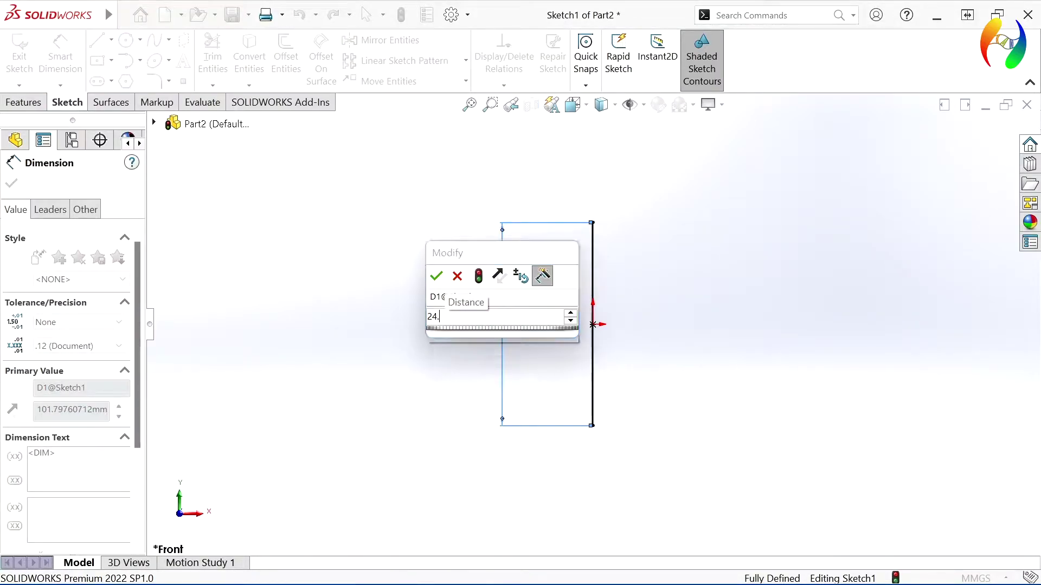
type(".14")
key("Return")
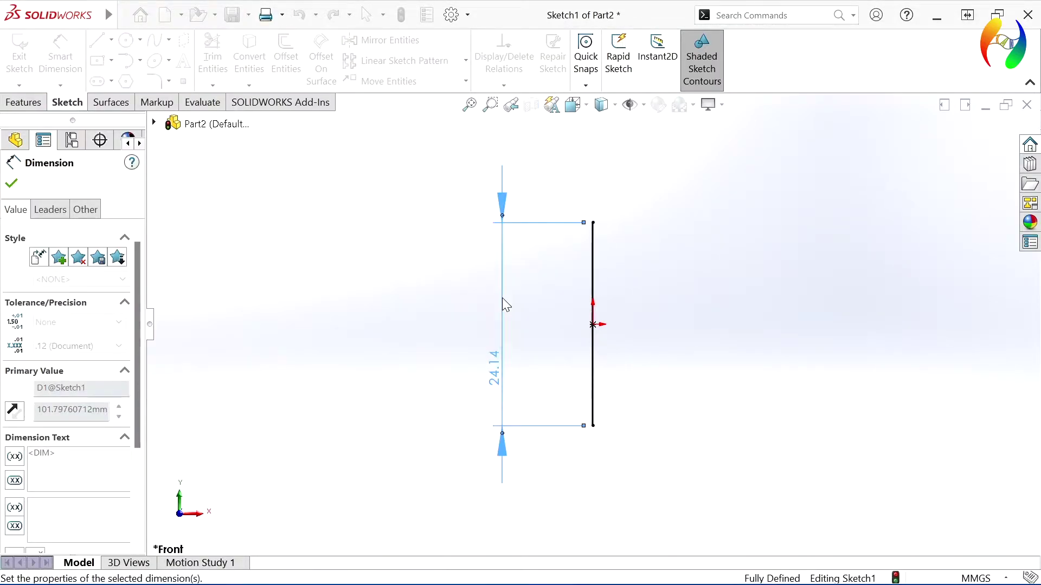
left_click(672, 354)
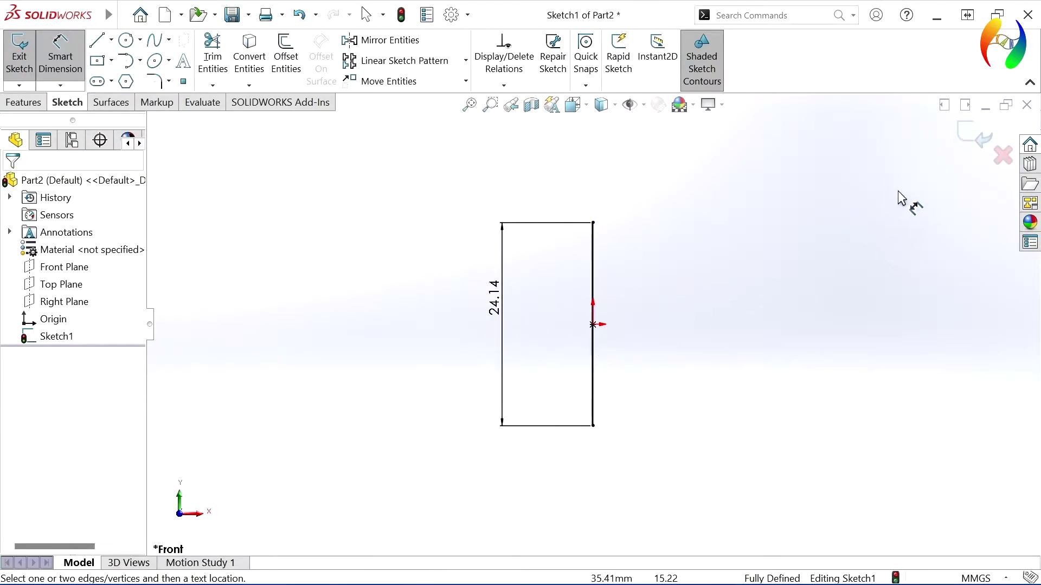
left_click(964, 135)
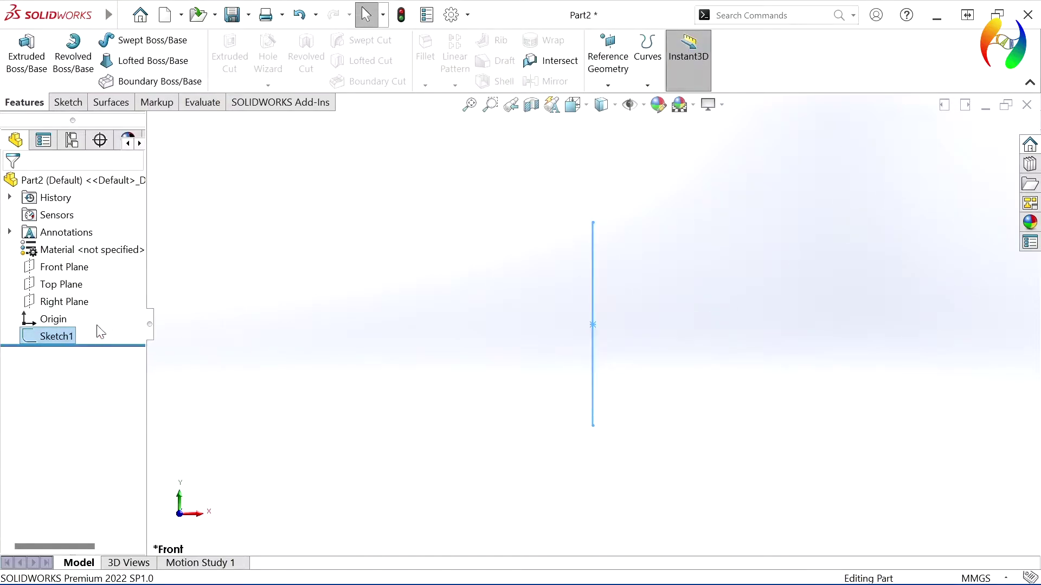
Step: Open Sketch2 on the Front Plane with a horizontal centerline from the line's lower end
left_click(64, 267)
left_click(89, 246)
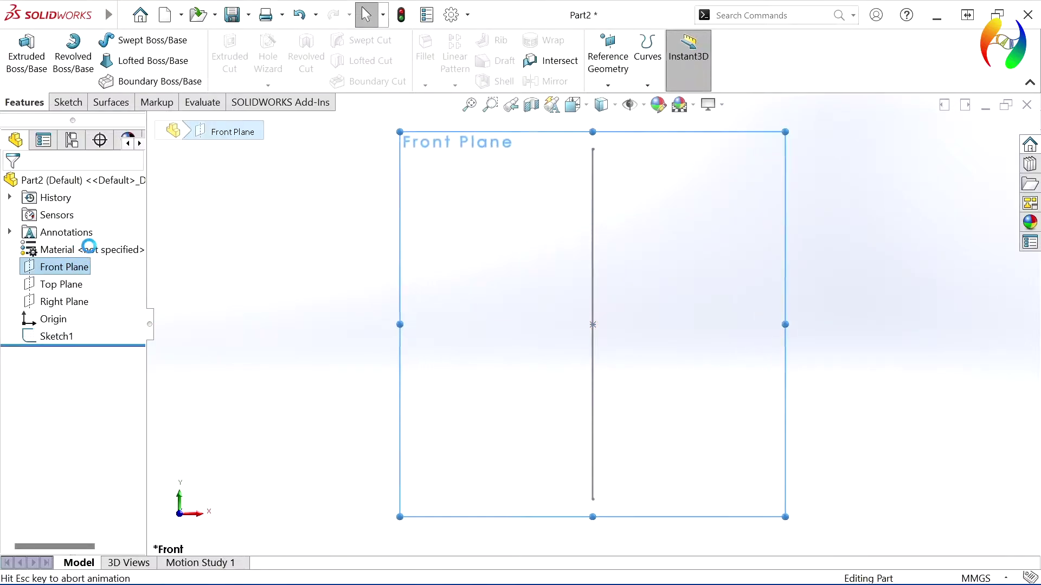
left_click(111, 40)
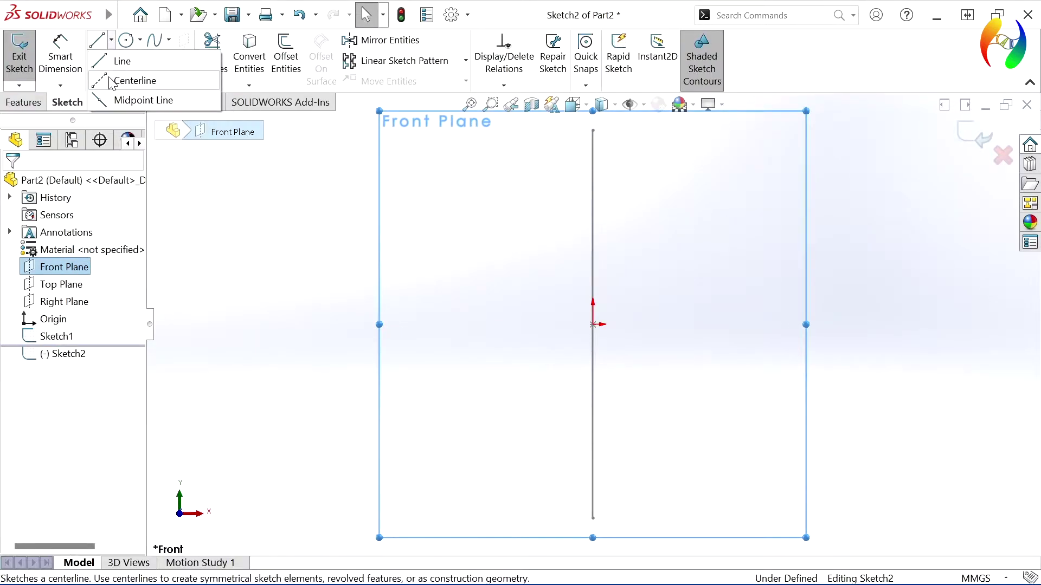
key("Return")
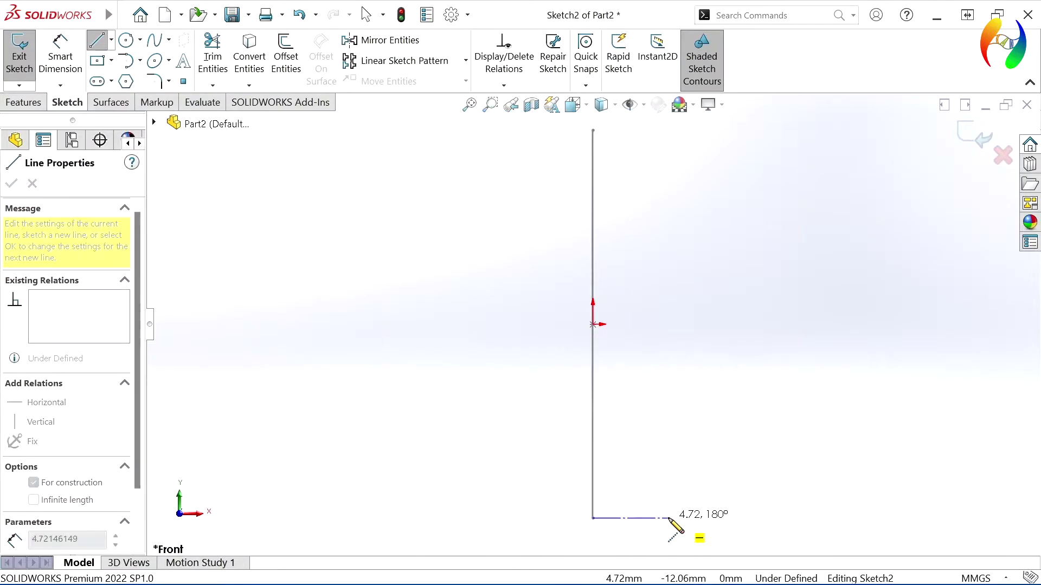
left_click(669, 518)
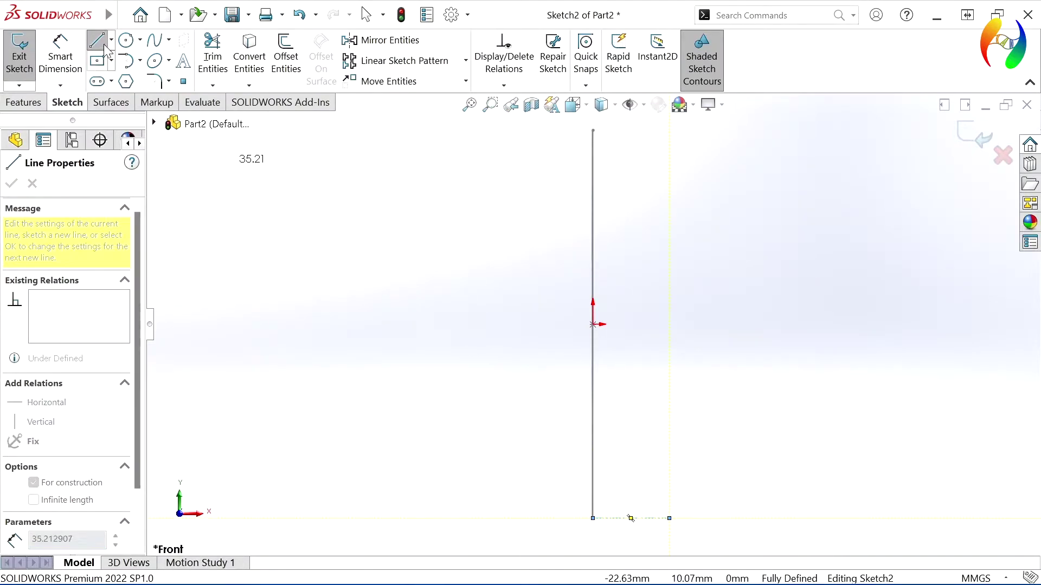
Step: Draw a circle at the centerline's end and dimension it to 1.60 mm diameter
left_click(132, 42)
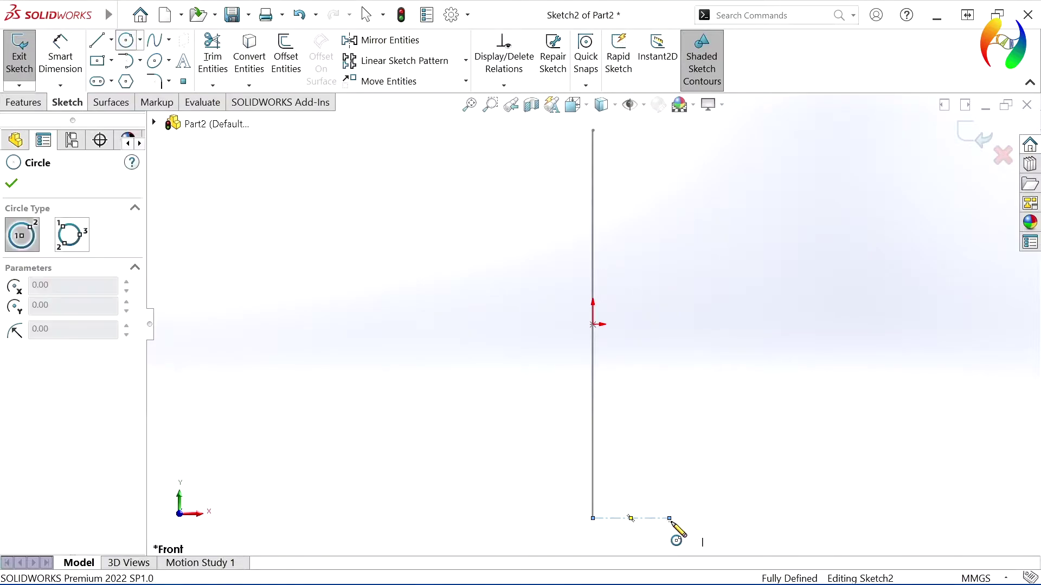
left_click(669, 518)
left_click(690, 519)
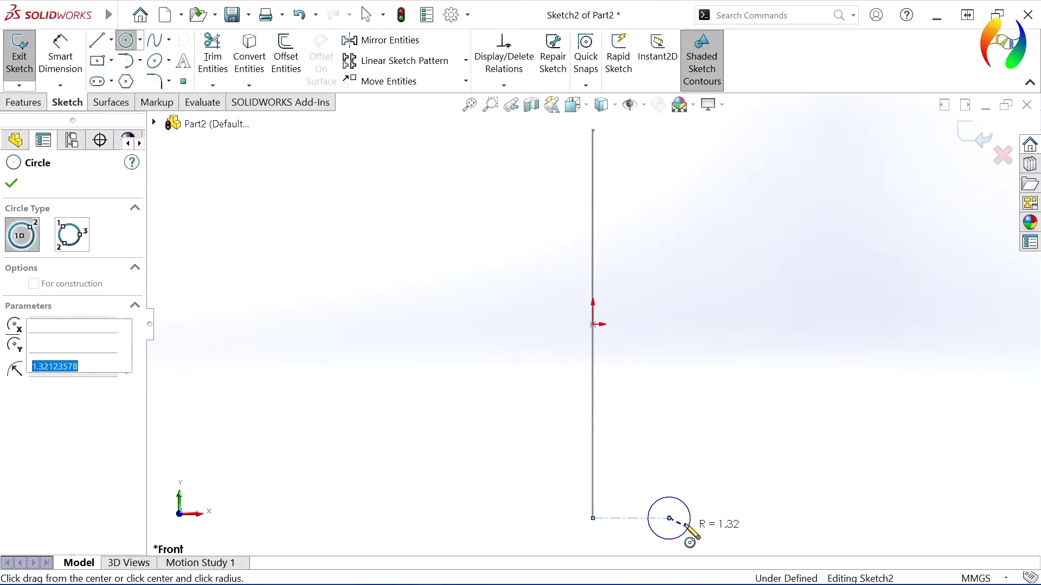
left_click(60, 55)
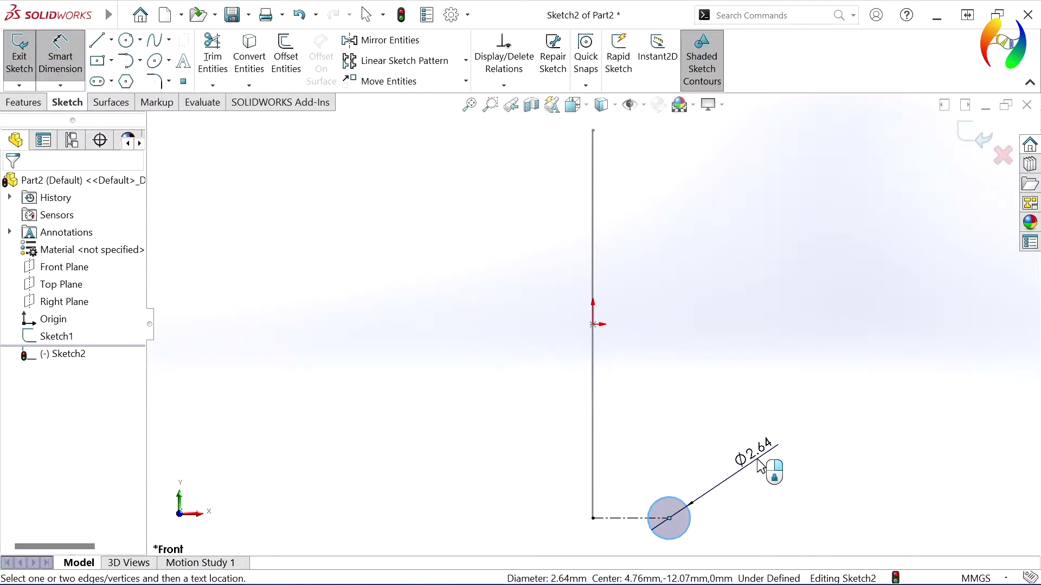
left_click(760, 465)
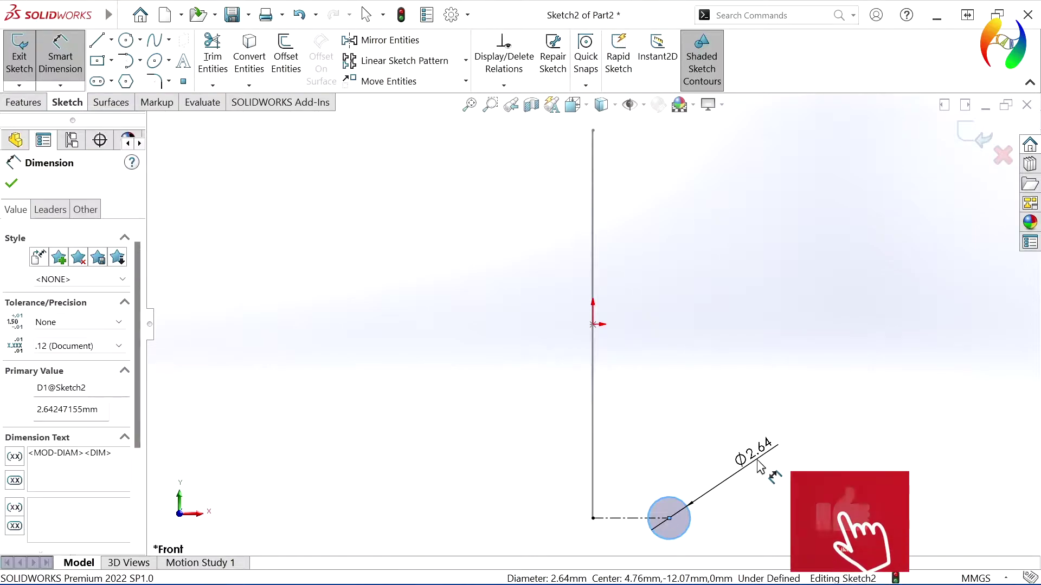
type("1.6")
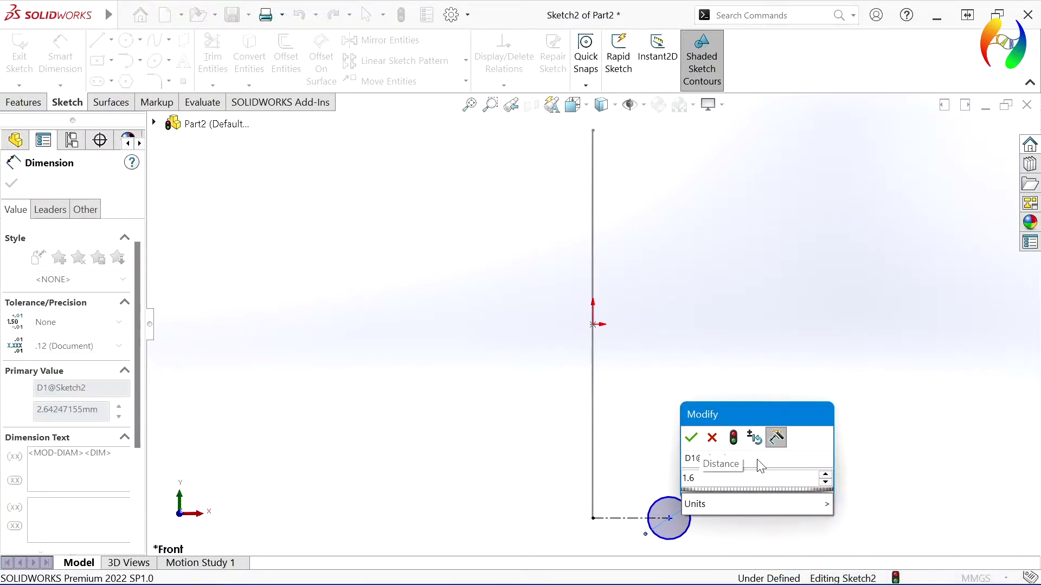
key("Escape")
key("Return")
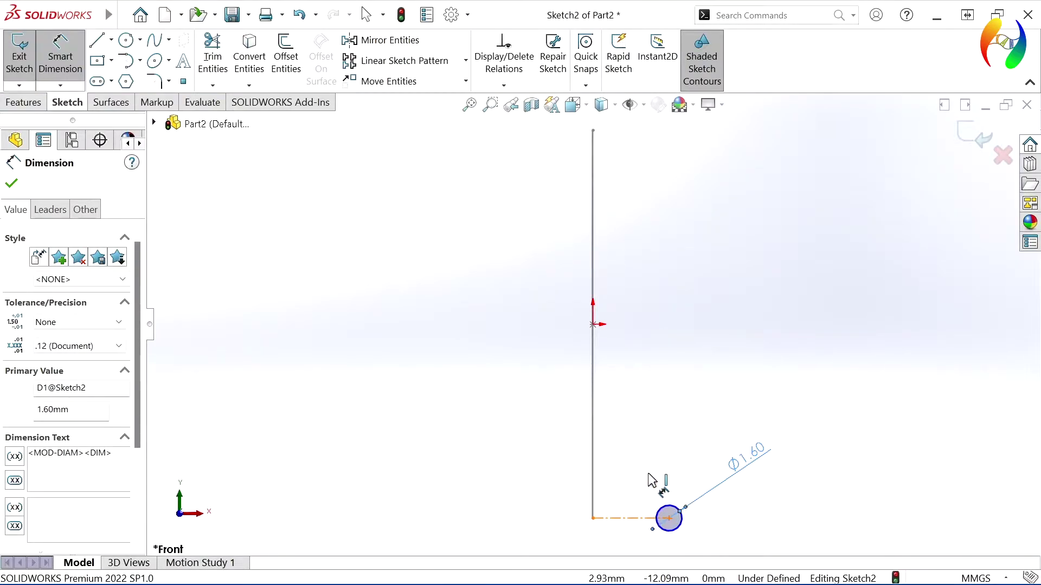
Step: Dimension the centerline to 7 mm and close Sketch2
left_click(623, 518)
left_click(645, 467)
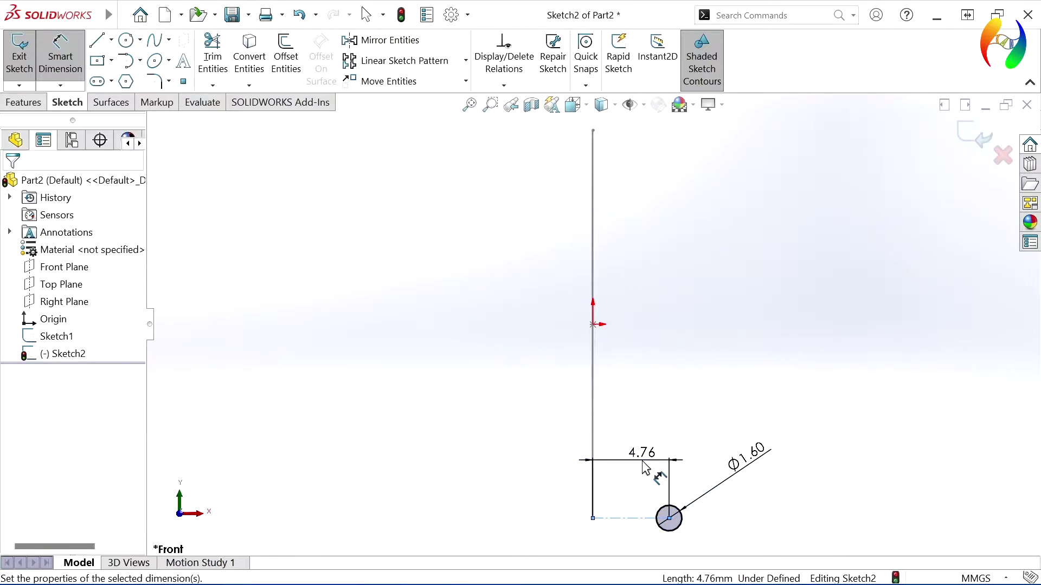
type("7")
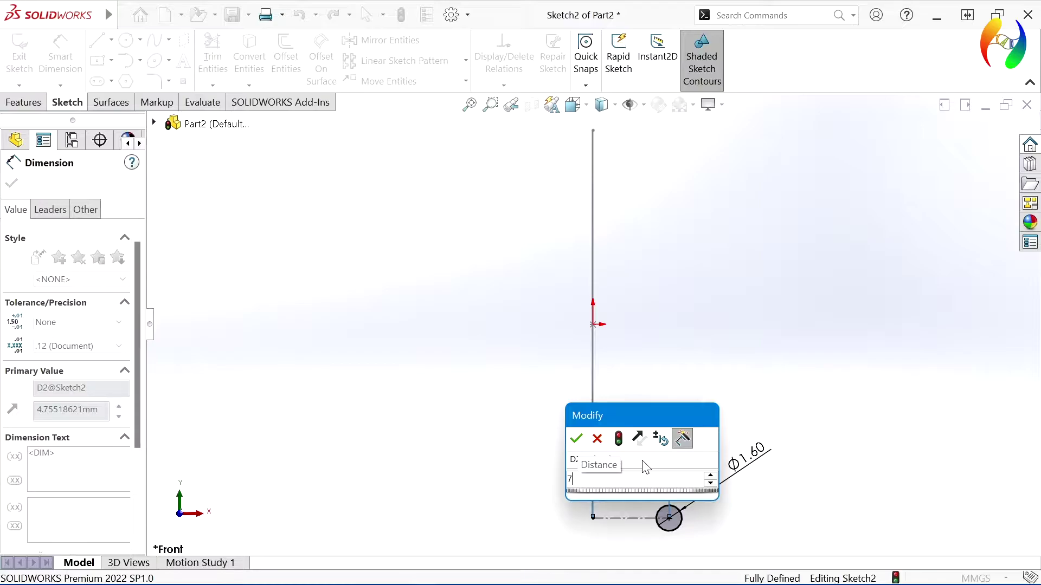
key("Escape")
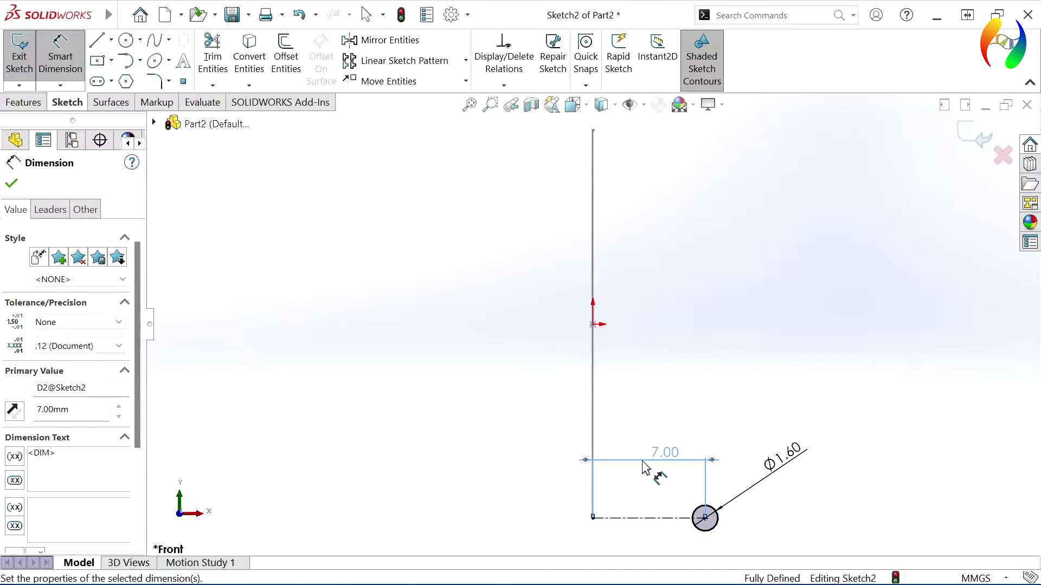
key("Escape")
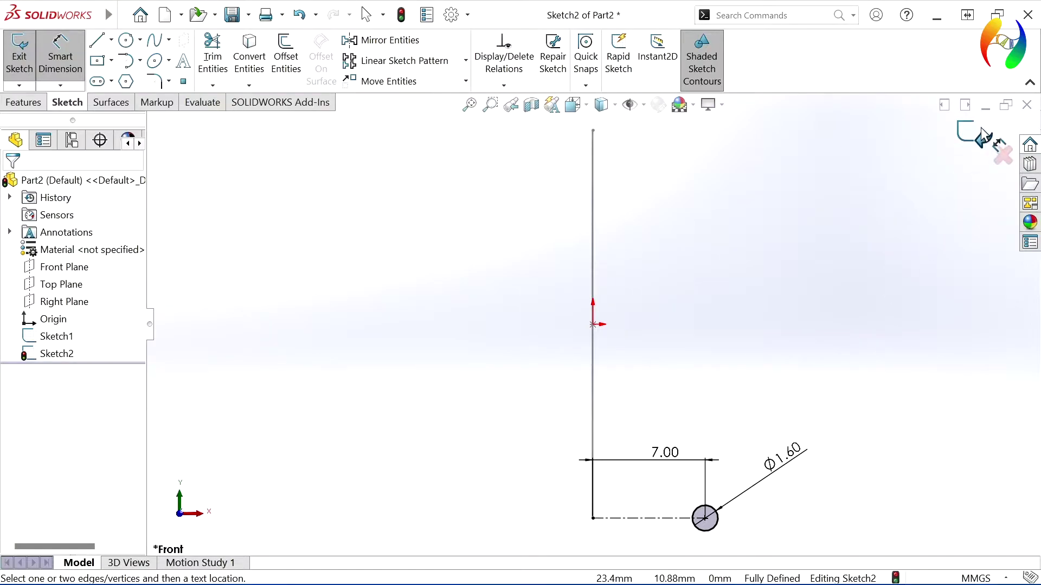
left_click(957, 144)
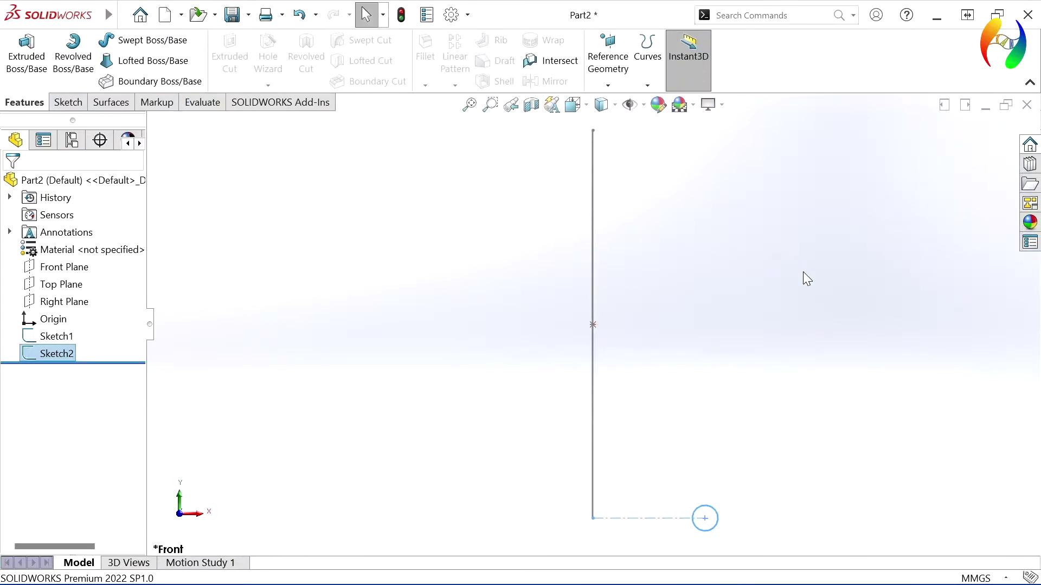
Step: Start a sweep using Sketch2's circle as profile and Sketch1's line as path
key("Escape")
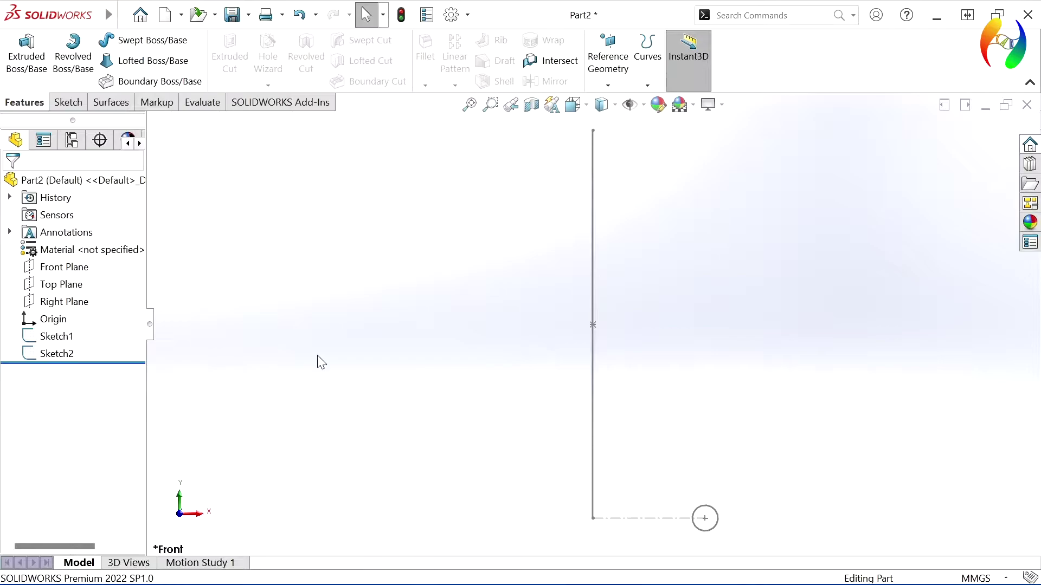
left_click(162, 44)
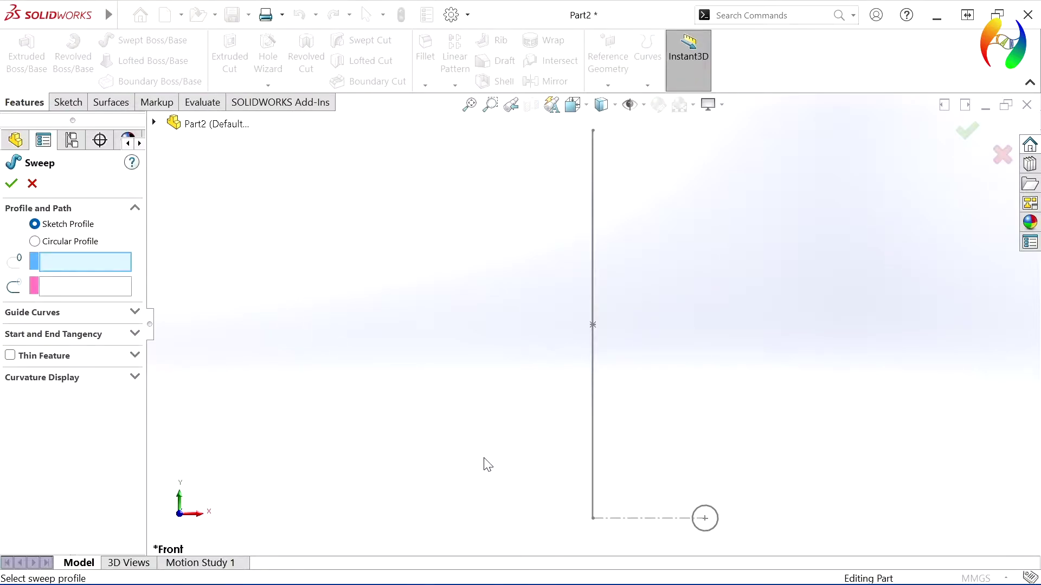
left_click(707, 510)
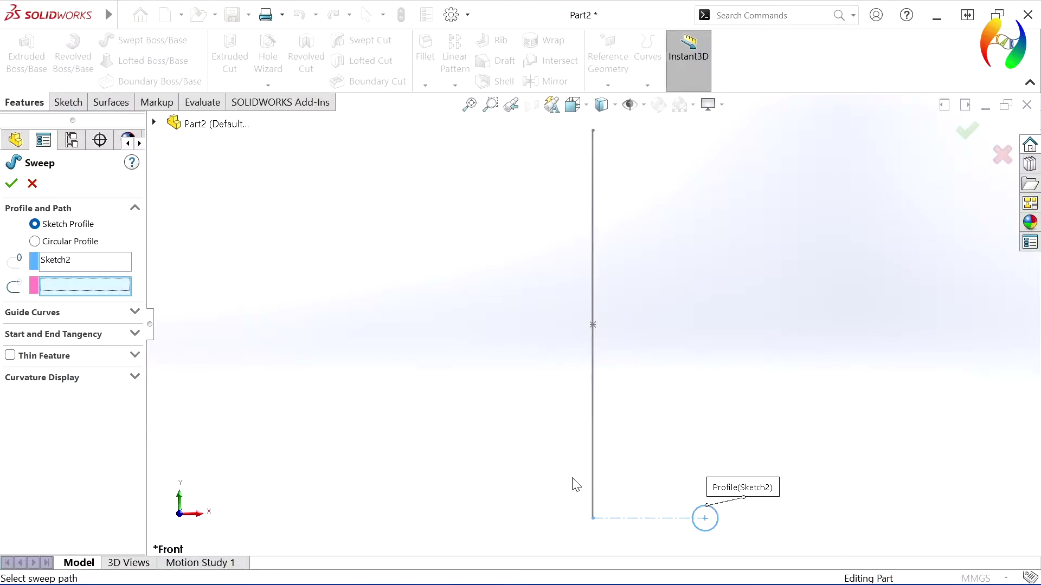
left_click(592, 486)
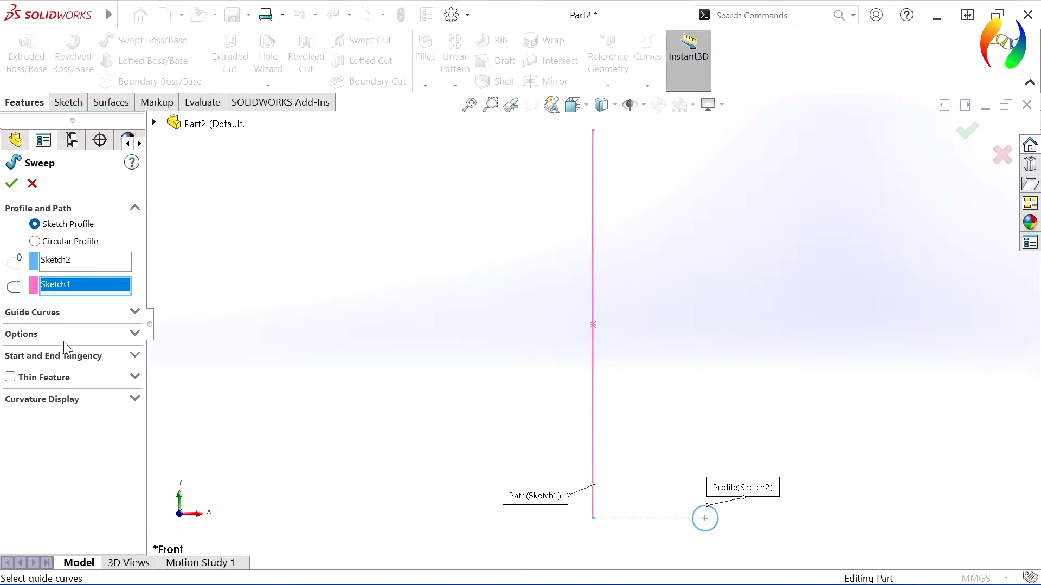
Step: Give the sweep Follow Path orientation and a 7-revolution profile twist, then accept Sweep1
left_click(135, 334)
left_click(110, 364)
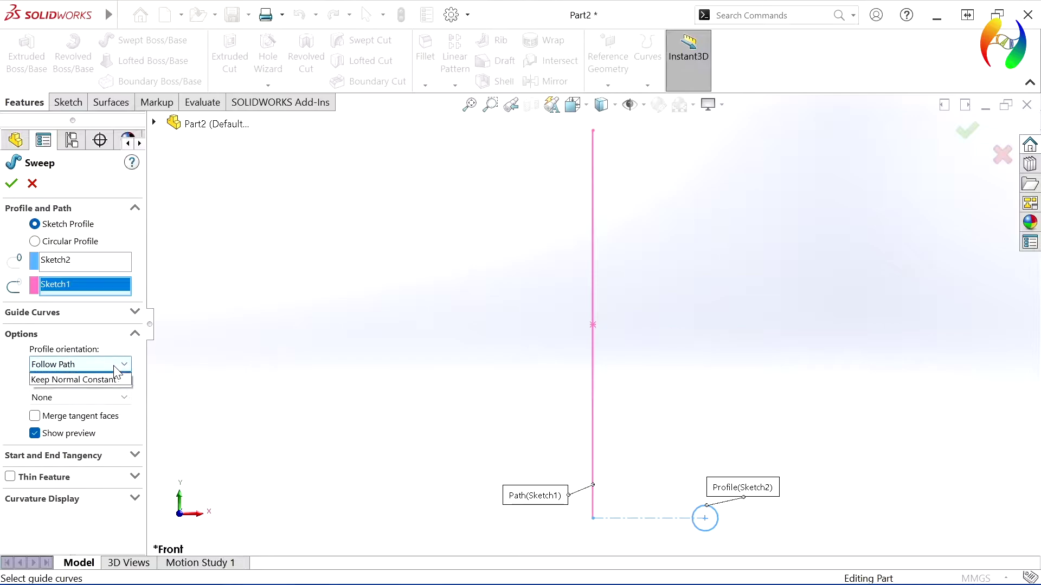
left_click(114, 368)
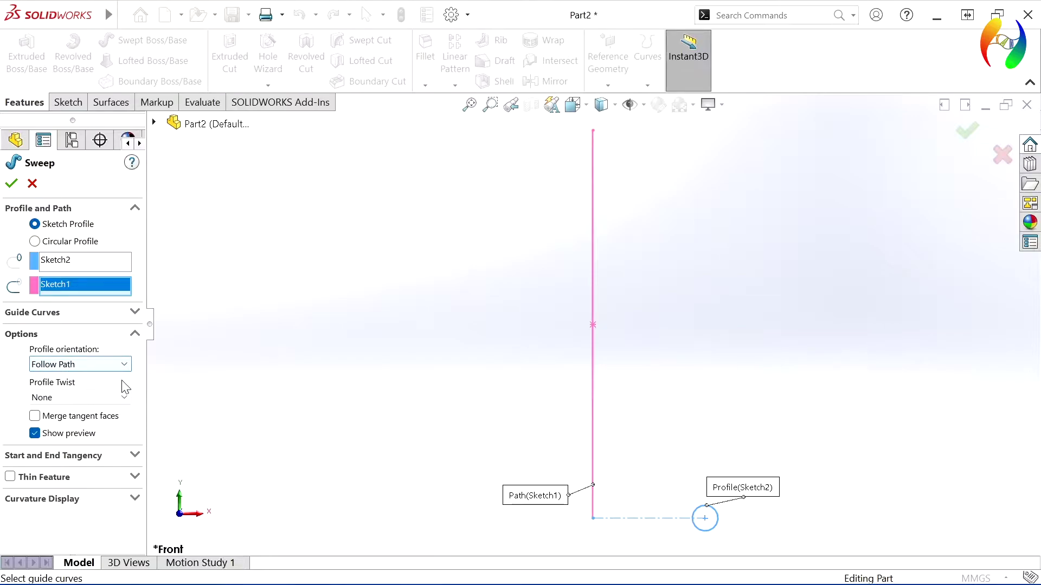
left_click(124, 400)
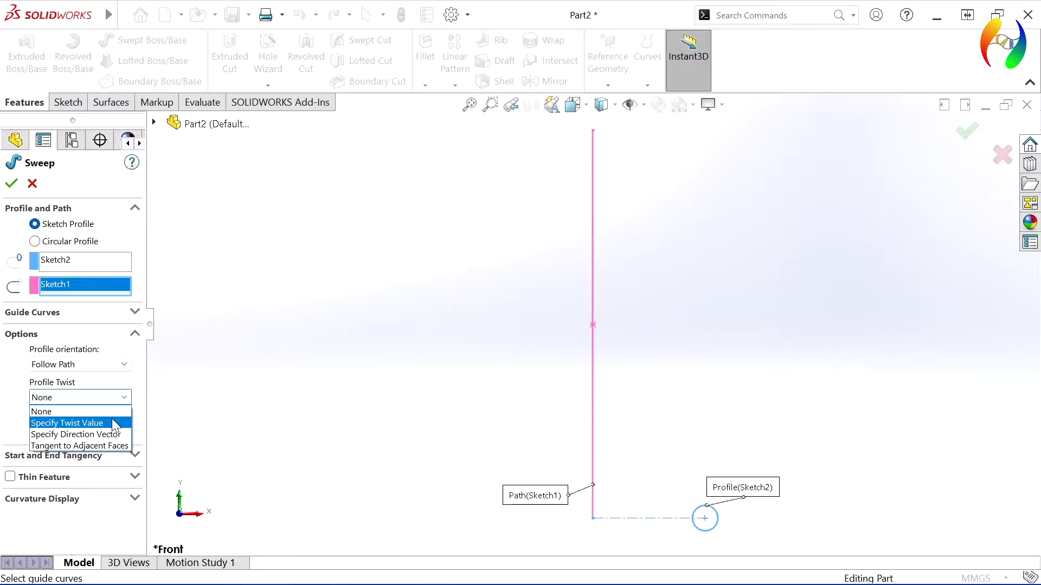
left_click(114, 424)
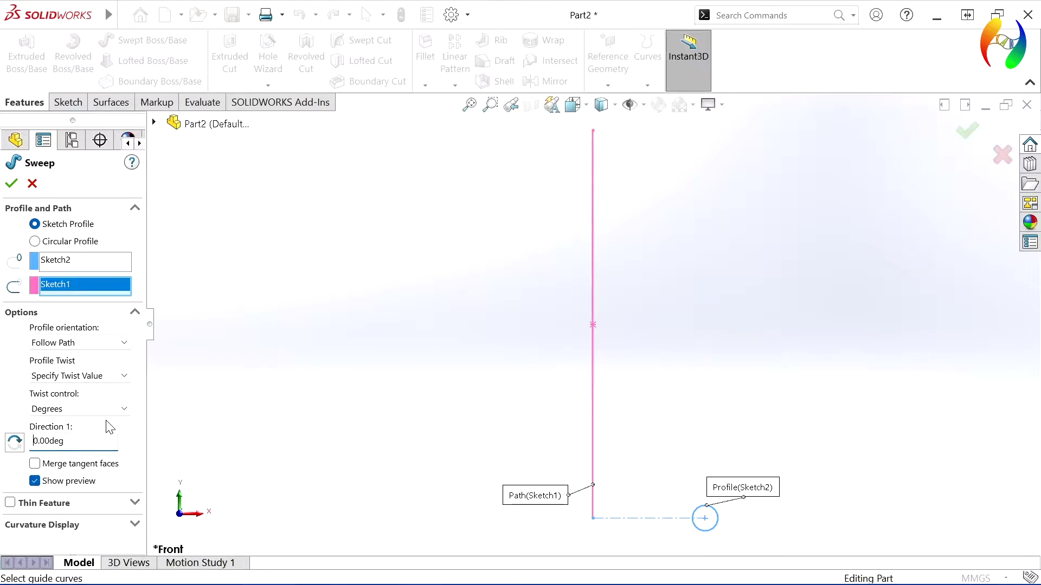
left_click(124, 410)
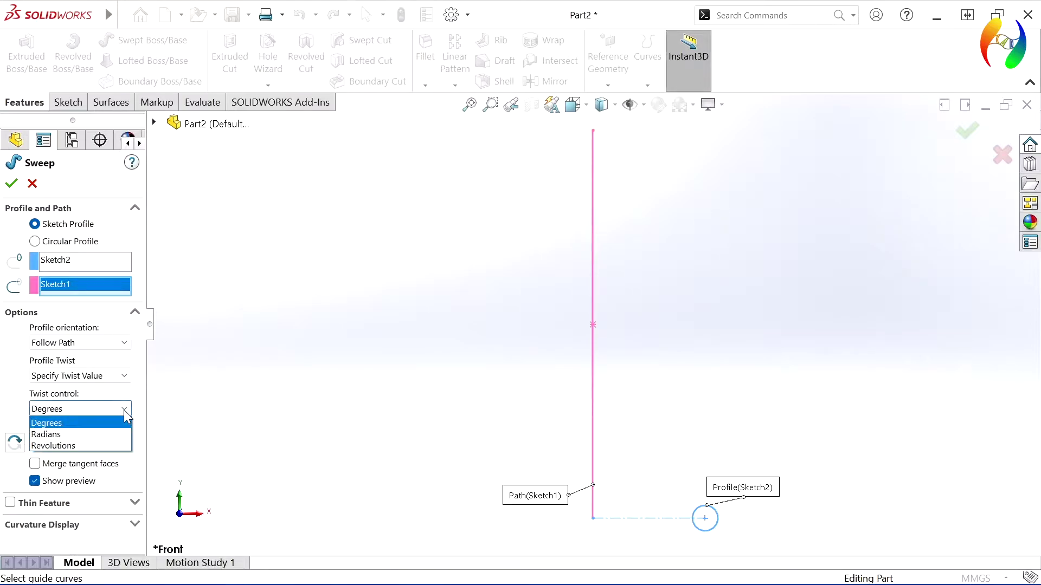
left_click(102, 443)
left_click_drag(91, 438, 29, 443)
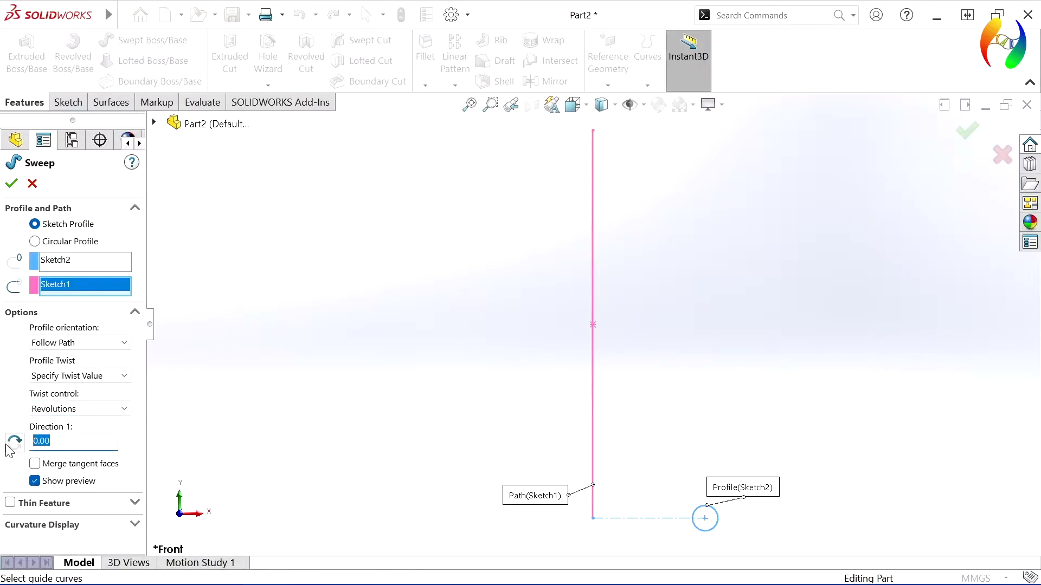
type("7")
key("Return")
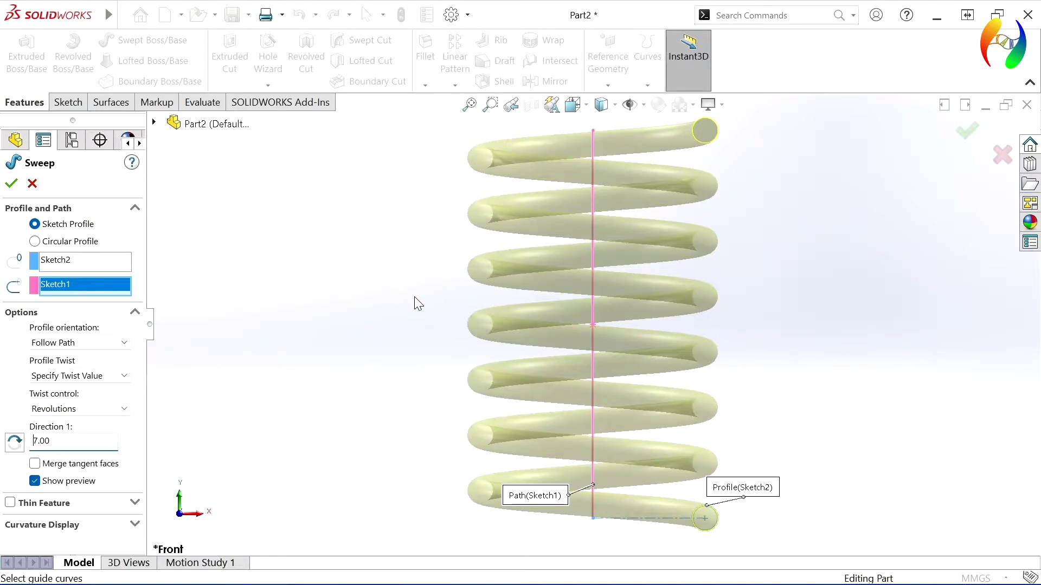
middle_click_drag(415, 300, 418, 327)
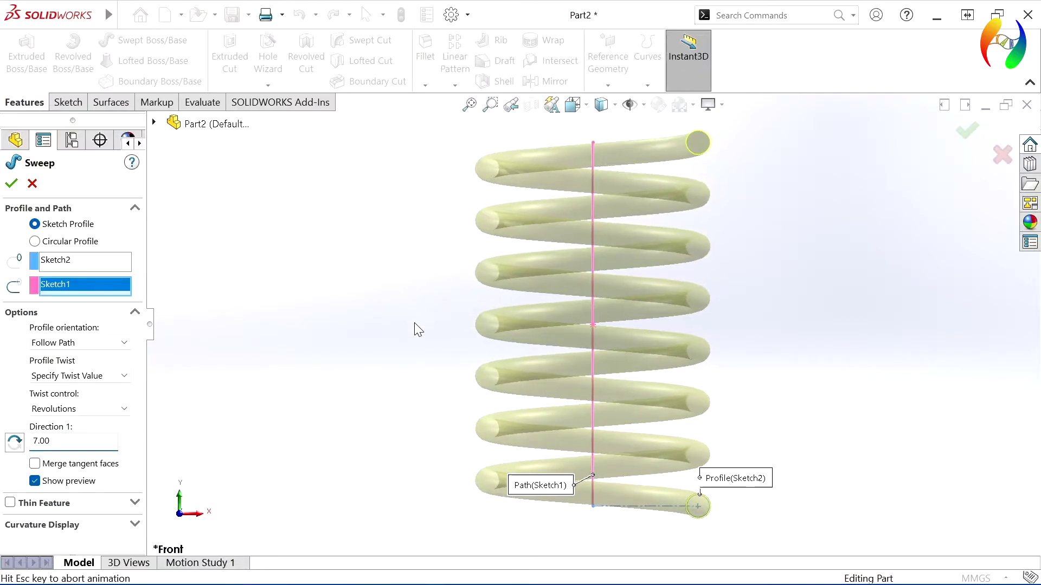
mouse_move(423, 281)
middle_mouse_down()
mouse_move(409, 340)
mouse_move(399, 235)
mouse_move(399, 325)
middle_mouse_up()
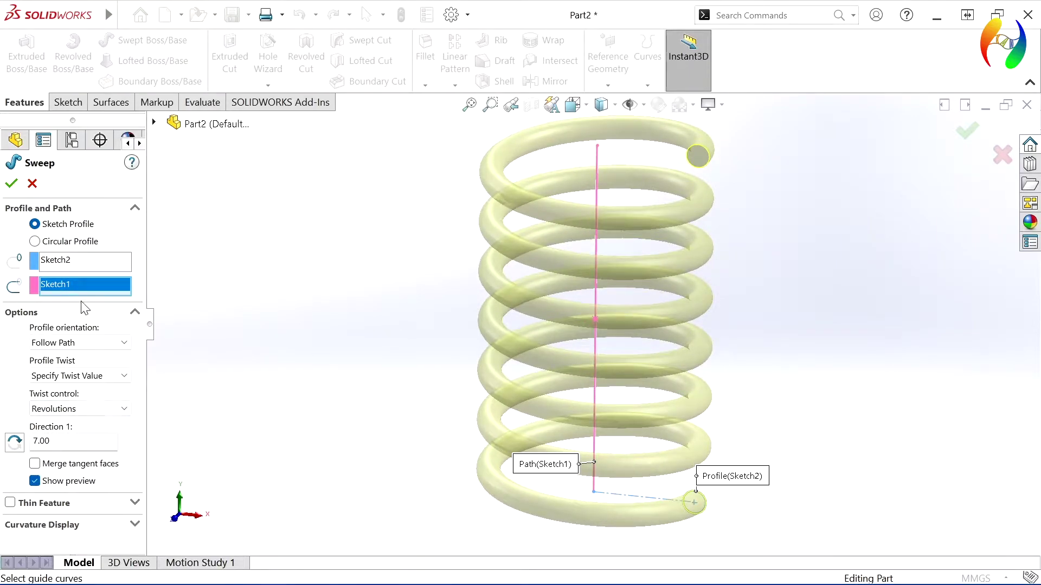
left_click(13, 184)
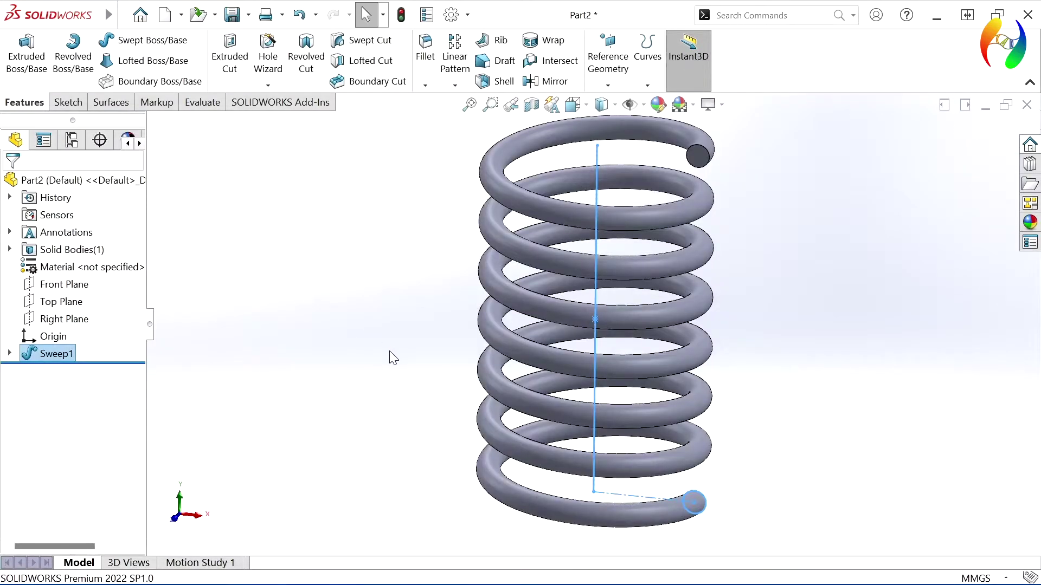
Step: Orbit the spring and inspect Sweep1's profile sketch and 24.14 mm path sketch
left_click(401, 390)
key("f")
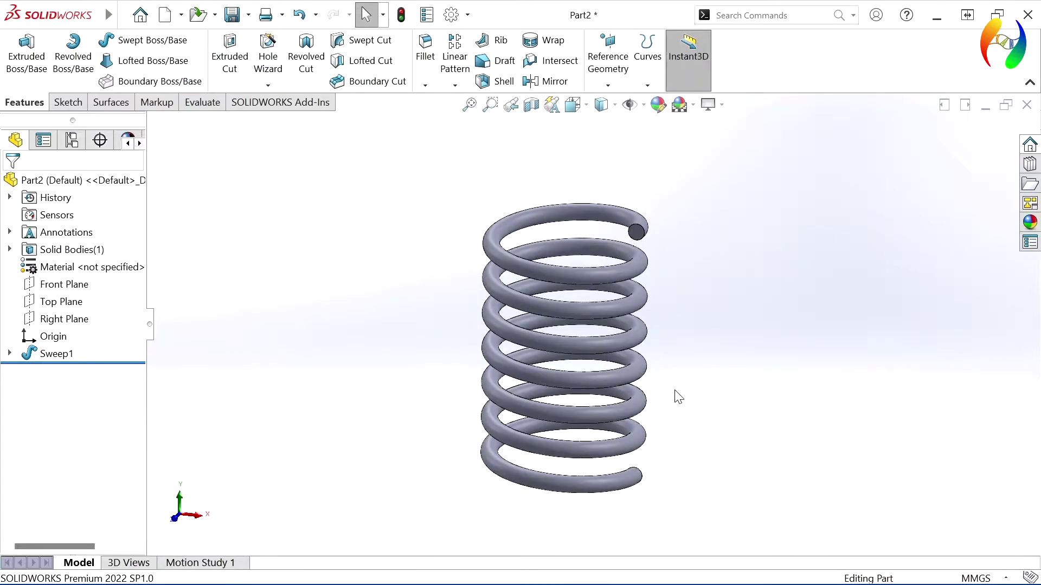
mouse_move(676, 396)
middle_mouse_down()
mouse_move(661, 266)
mouse_move(541, 325)
mouse_move(659, 367)
middle_mouse_up()
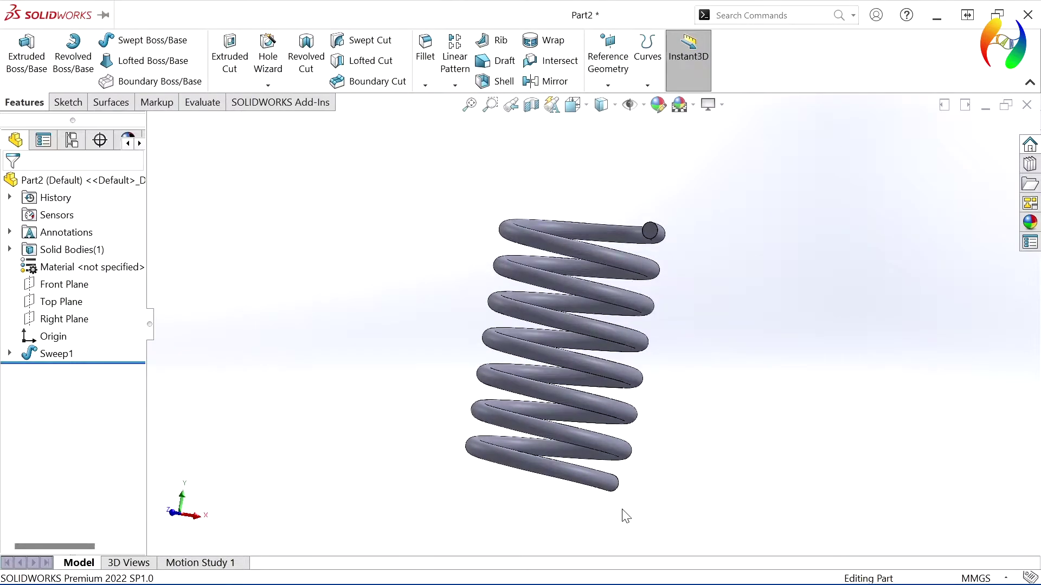
left_click(10, 353)
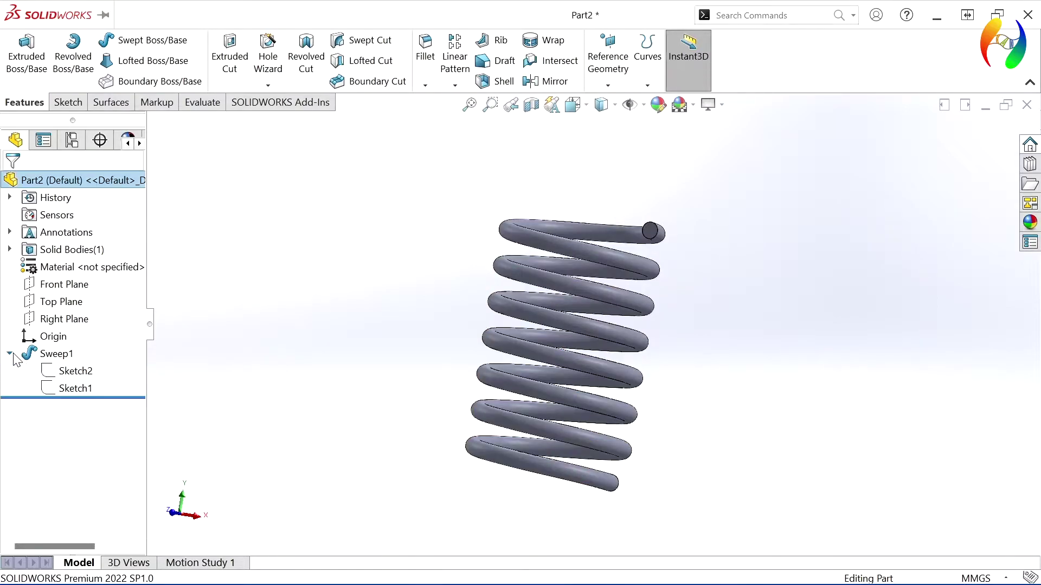
left_click(71, 373)
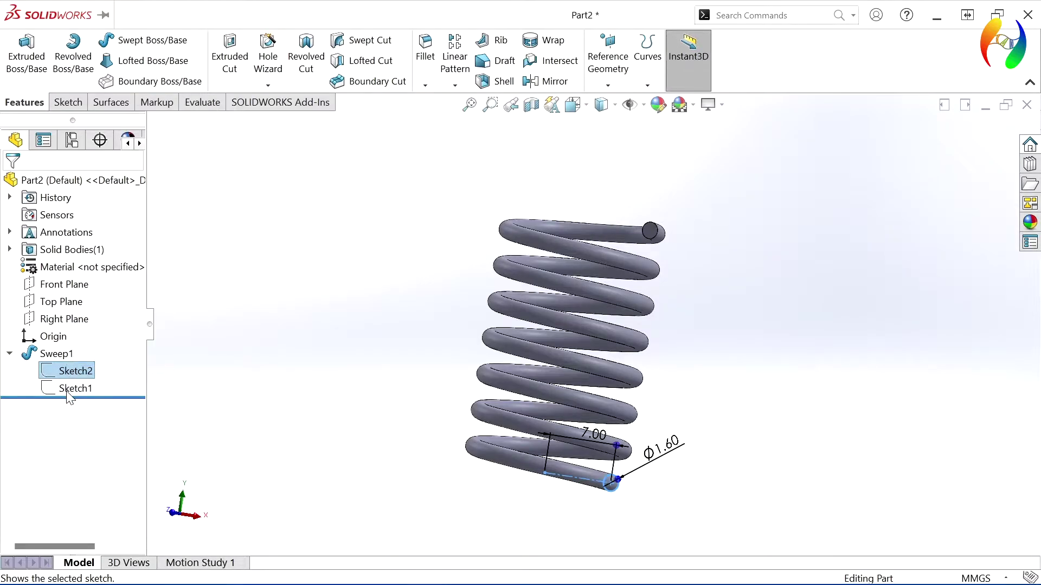
left_click(70, 389)
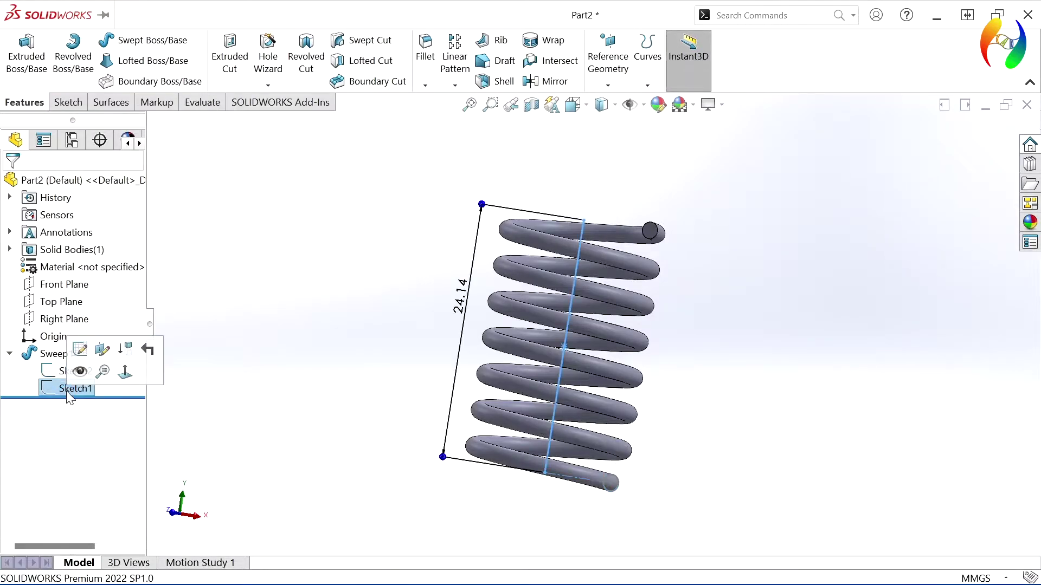
left_click(271, 447)
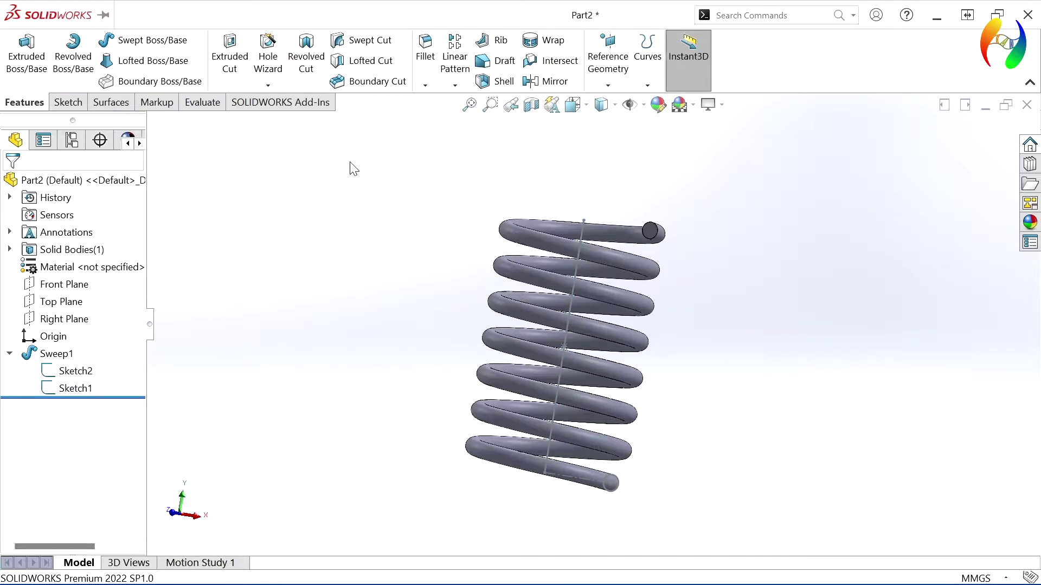
left_click(607, 85)
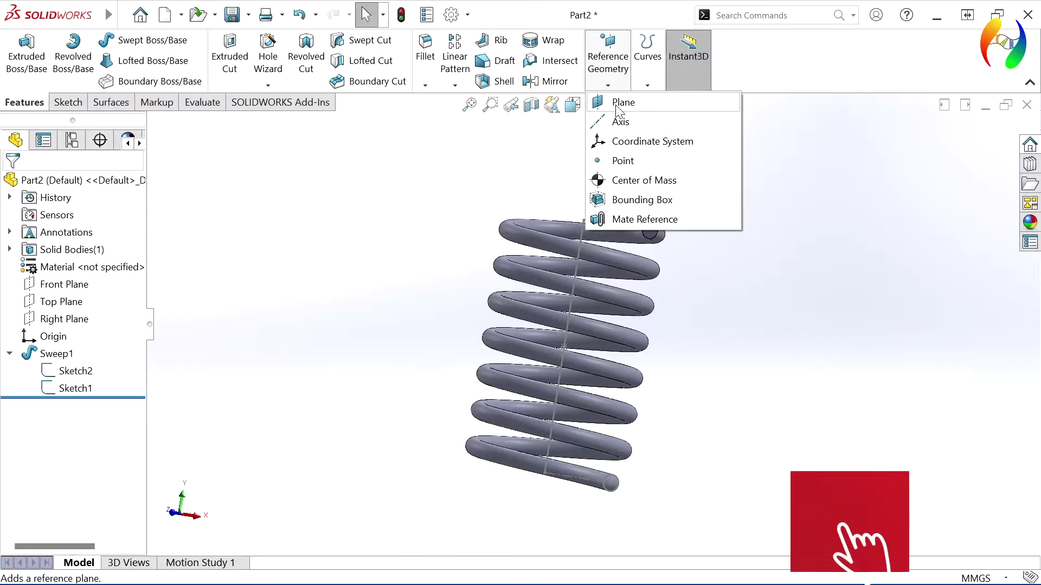
Step: Create Plane1 parallel to Top Plane, coincident with Sketch2's point at the coil's bottom
left_click(616, 105)
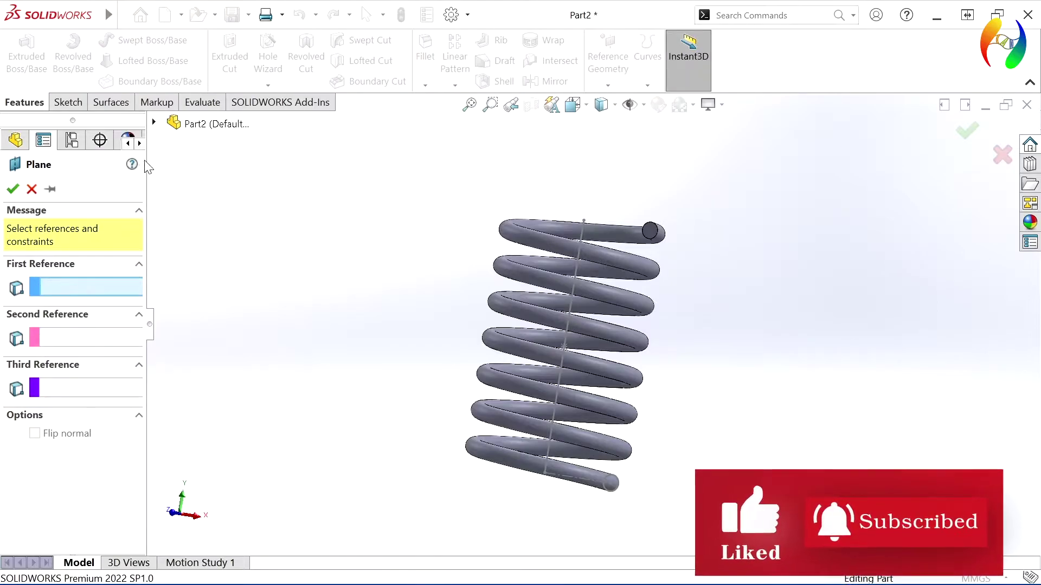
left_click(155, 123)
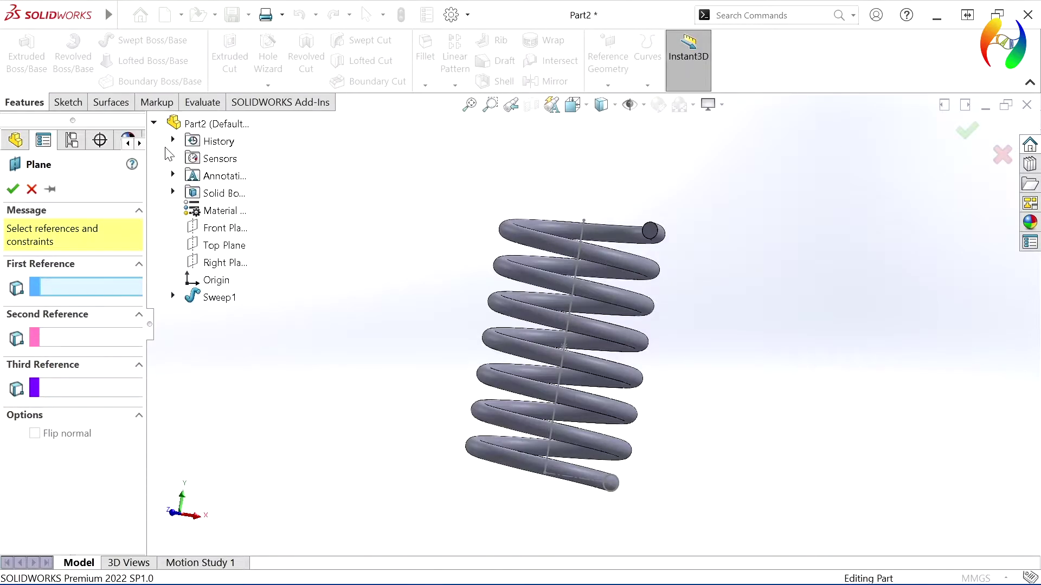
left_click(201, 248)
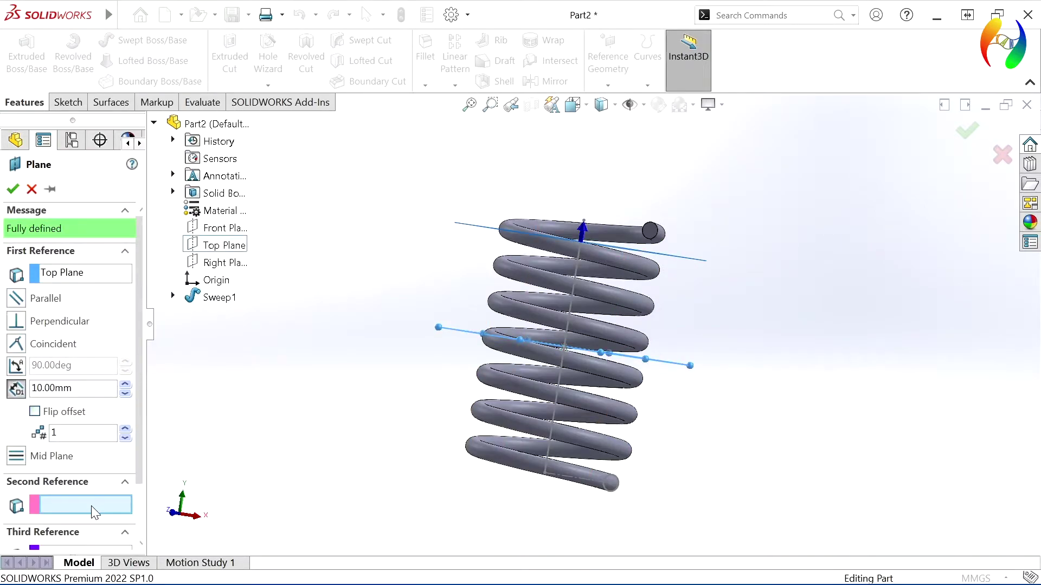
left_click(611, 484)
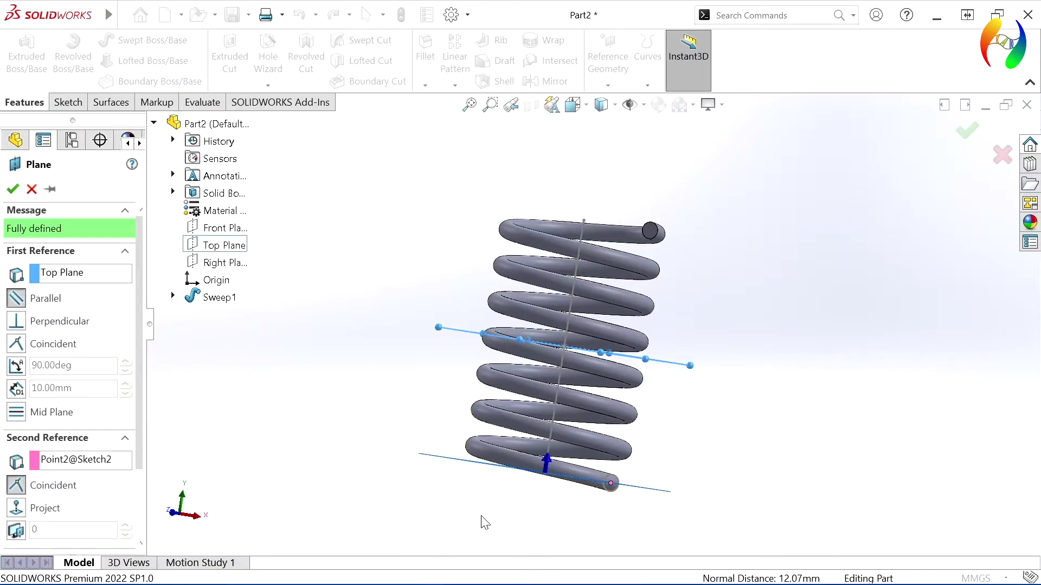
middle_click_drag(482, 492, 462, 509)
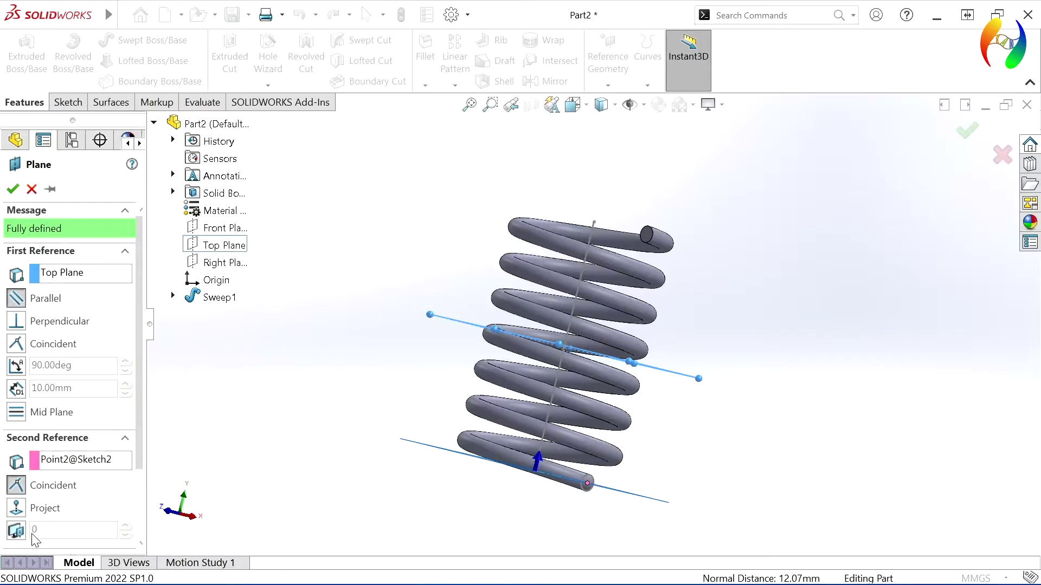
left_click(22, 197)
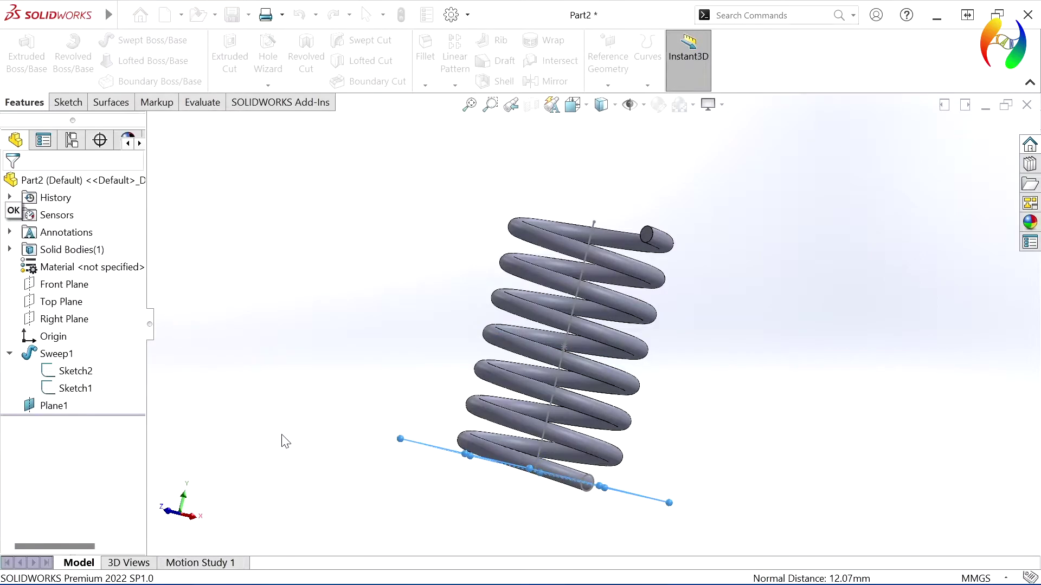
left_click(363, 497)
middle_click_drag(493, 513, 502, 375)
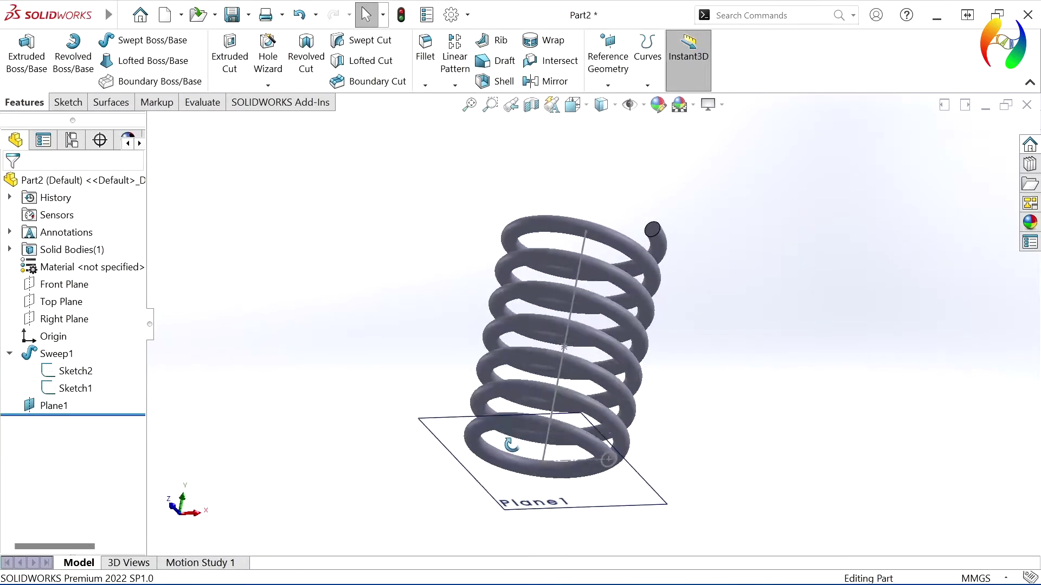
Step: Start Sketch3 on Plane1 and draw a radius 7 circle centred on the origin
left_click(502, 509)
left_click(558, 465)
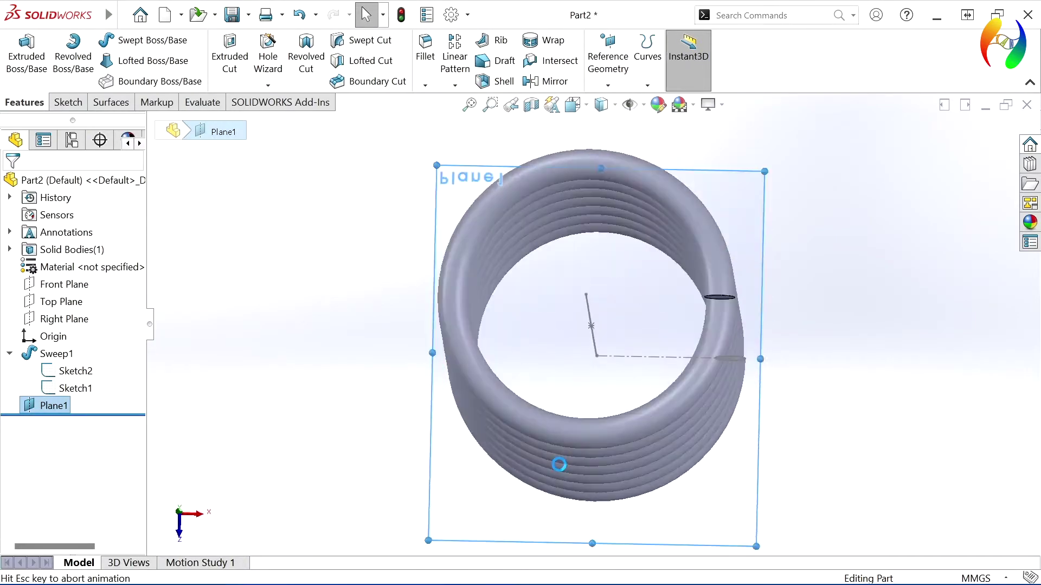
left_click(127, 46)
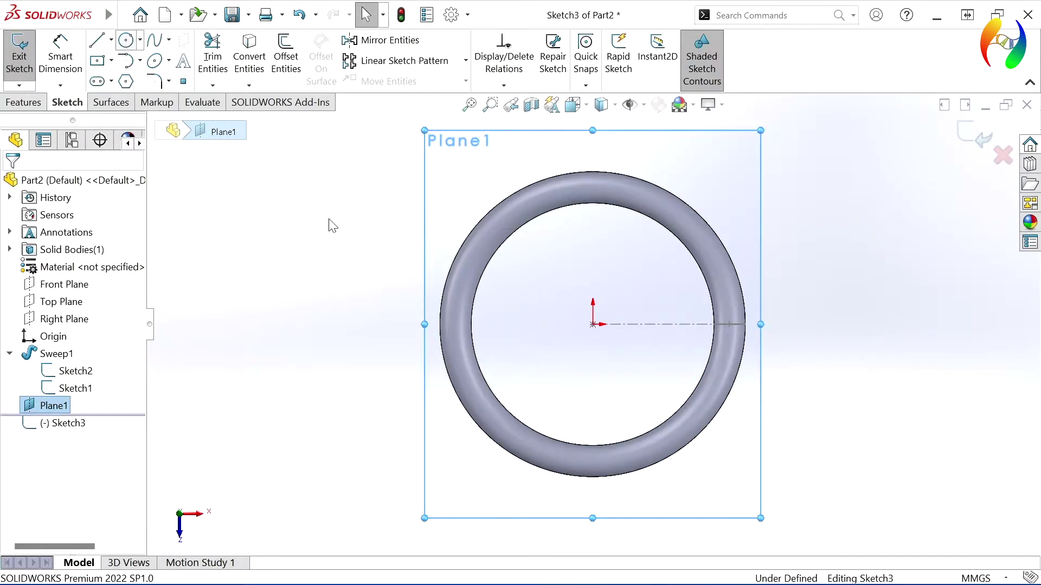
left_click(593, 324)
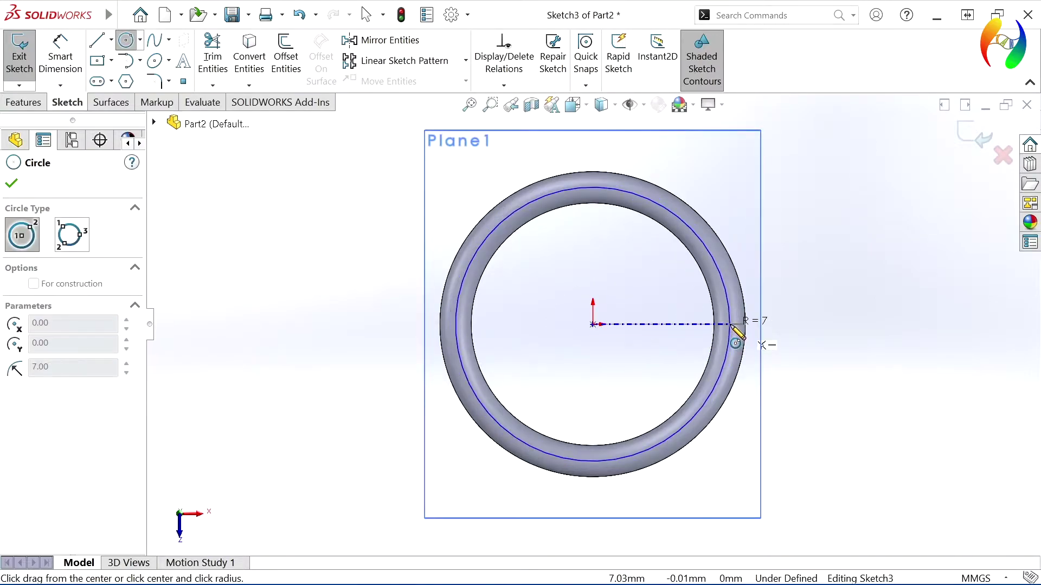
left_click(731, 325)
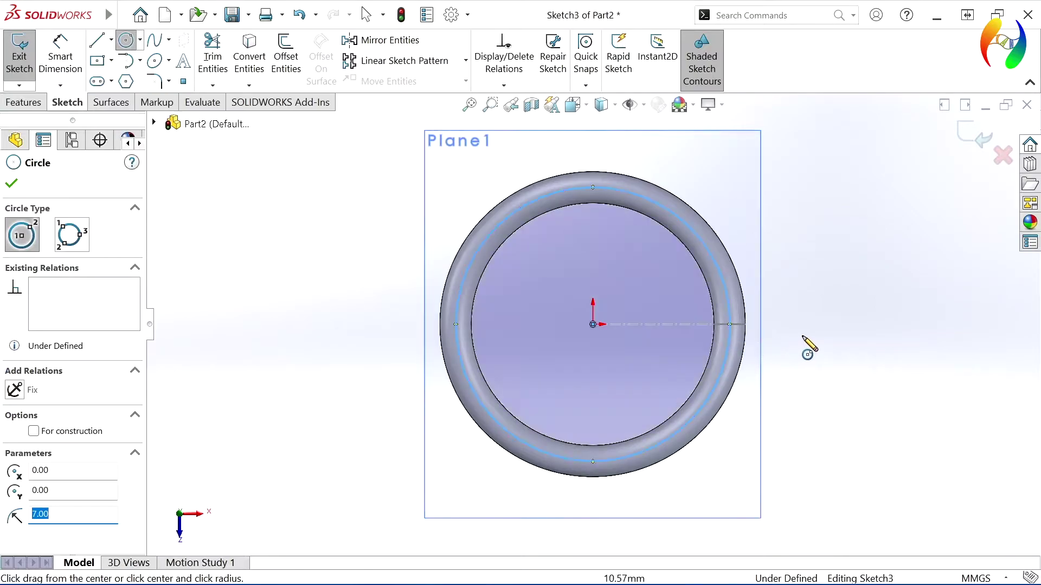
key("Escape")
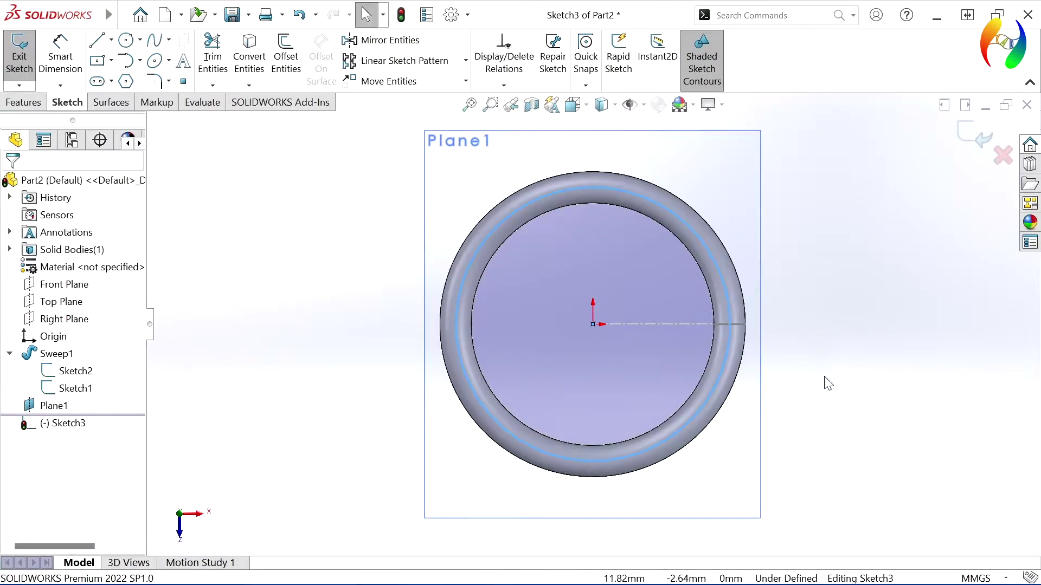
Step: Make the circle coincident with Point2@Sketch2 so Sketch3 is fully defined
middle_click_drag(813, 337, 812, 312)
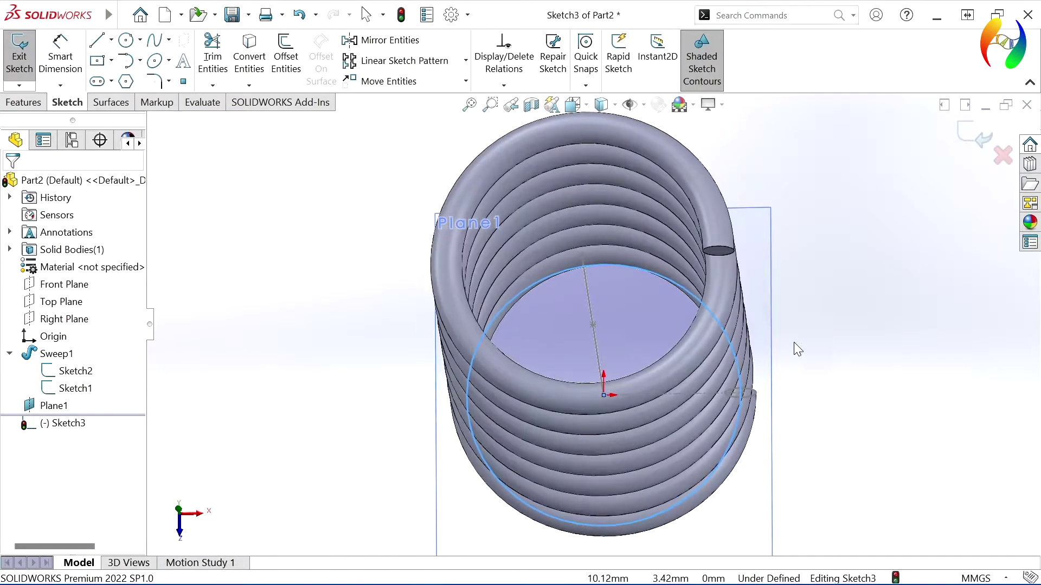
scroll(746, 394, "down", 4)
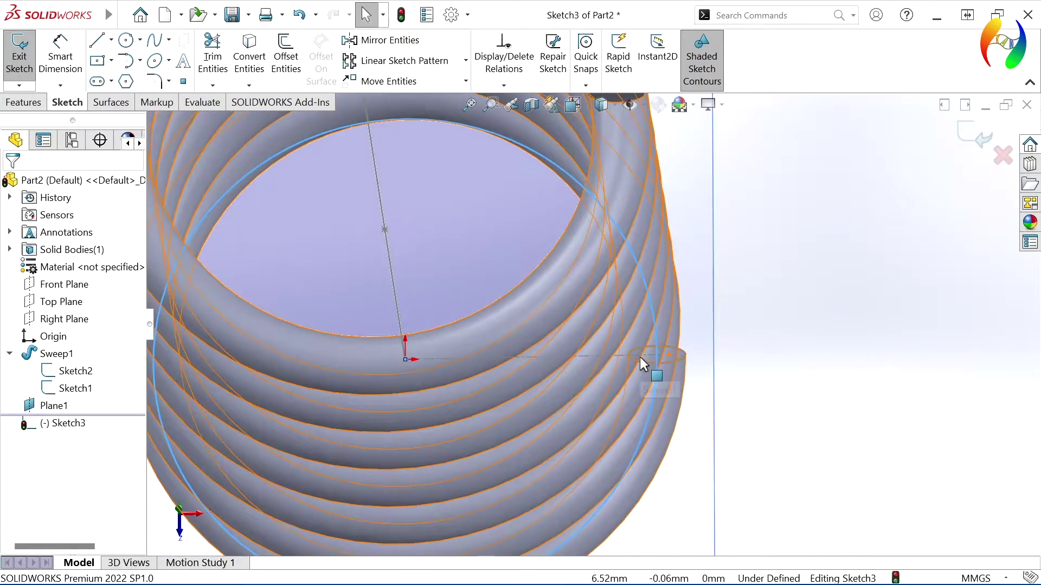
key("z")
mouse_move(611, 499)
middle_mouse_down()
mouse_move(570, 325)
mouse_move(642, 431)
middle_mouse_up()
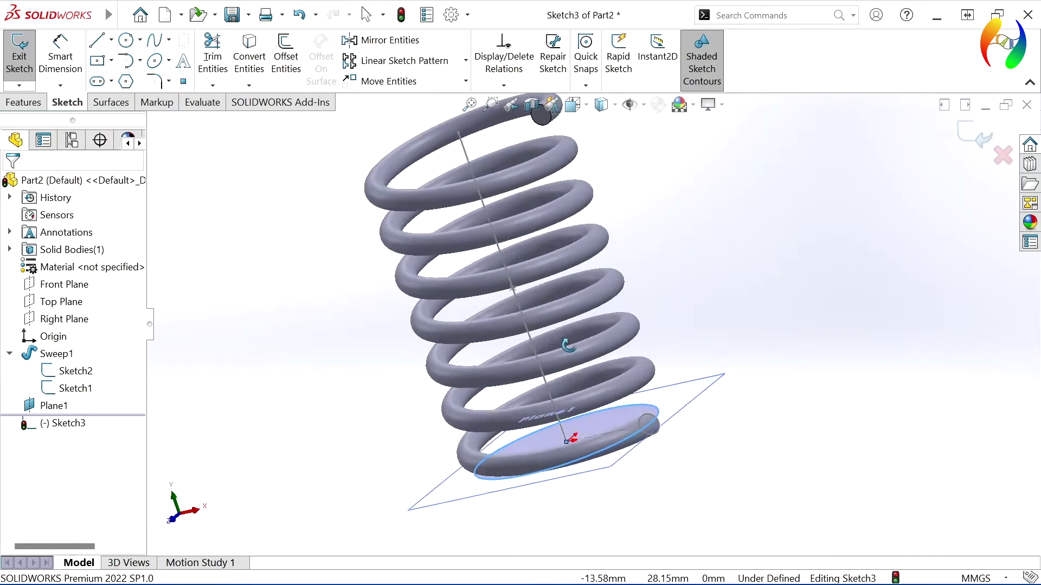
scroll(642, 430, "down", 2)
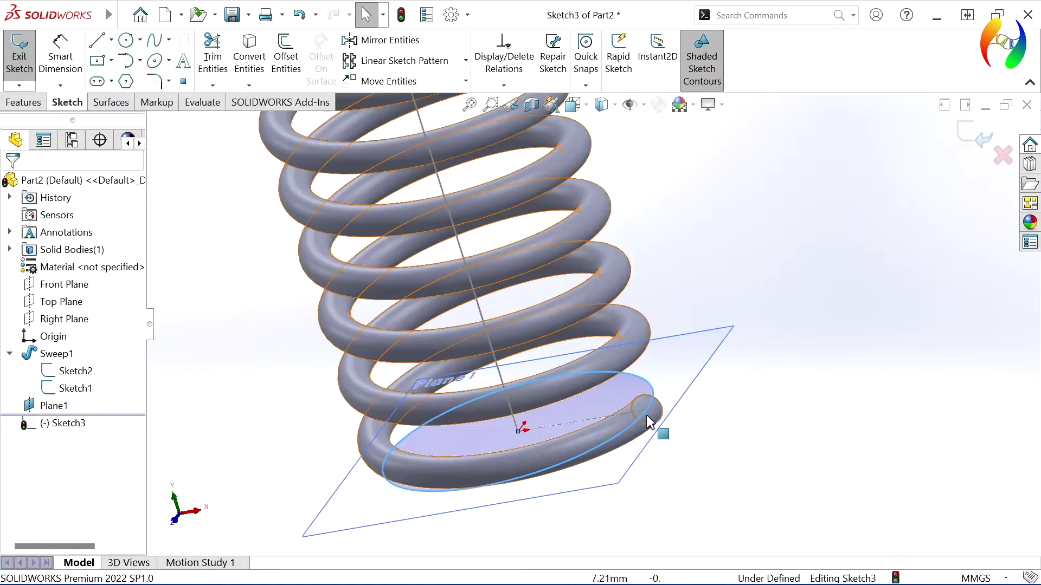
left_click(651, 411)
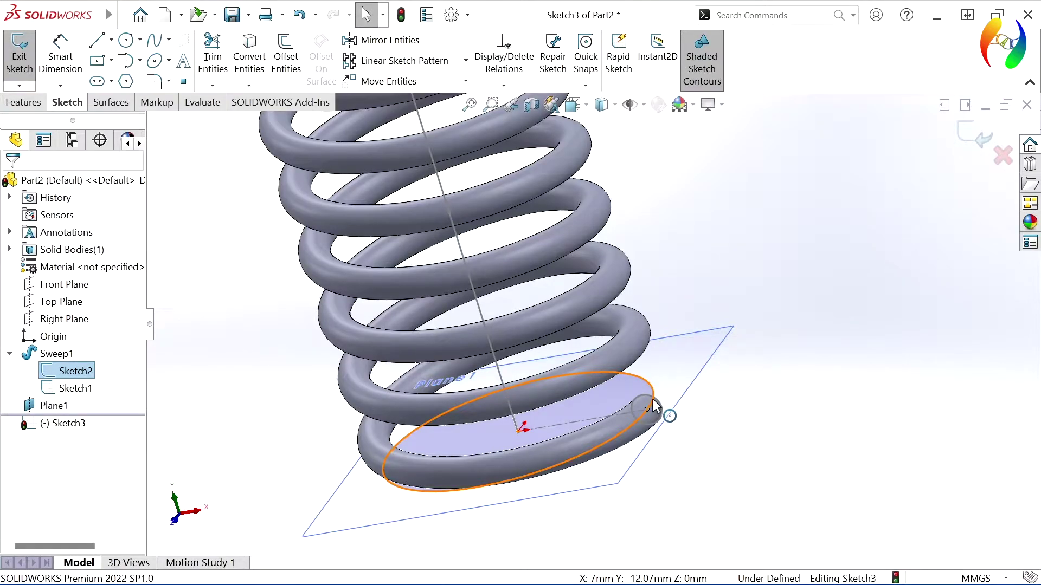
left_click(653, 403)
left_click(648, 409, "ctrl")
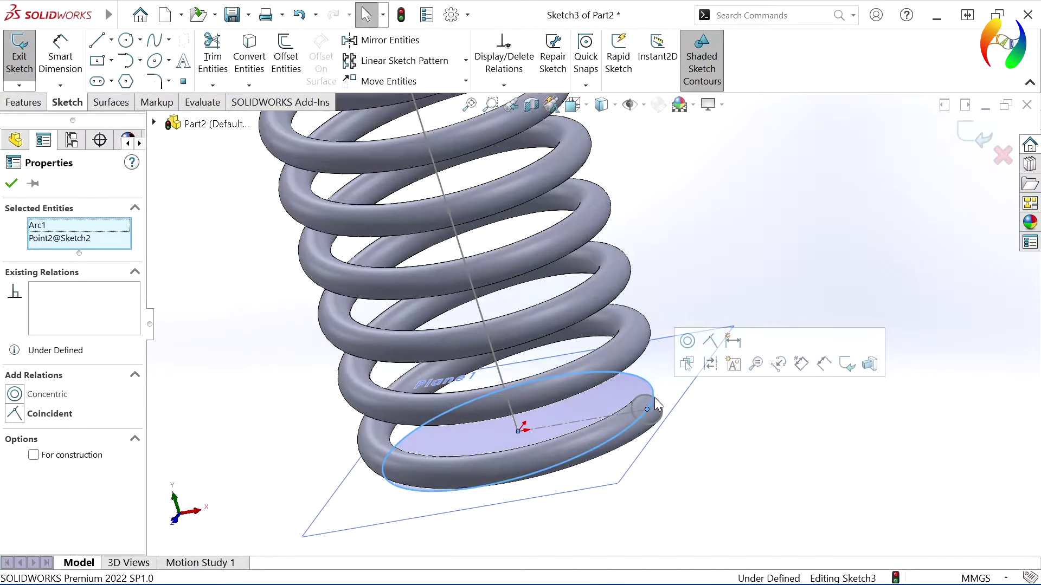
left_click(710, 342)
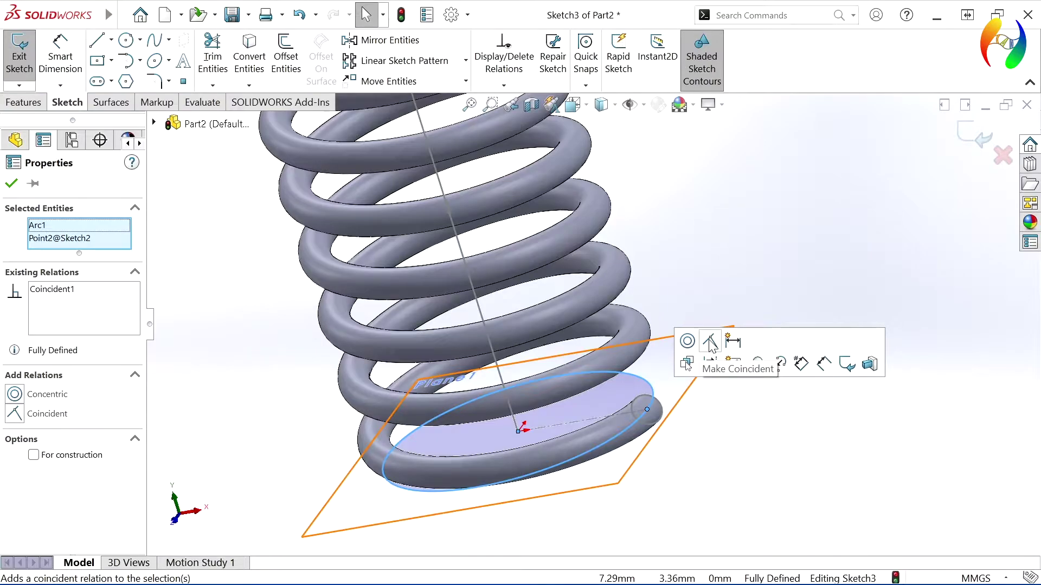
left_click(748, 464)
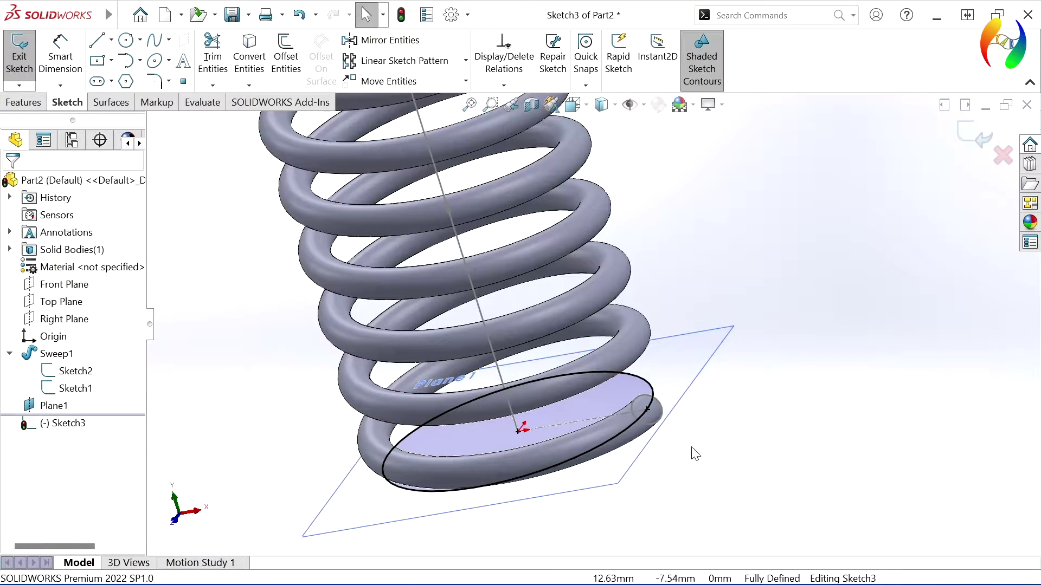
key("f")
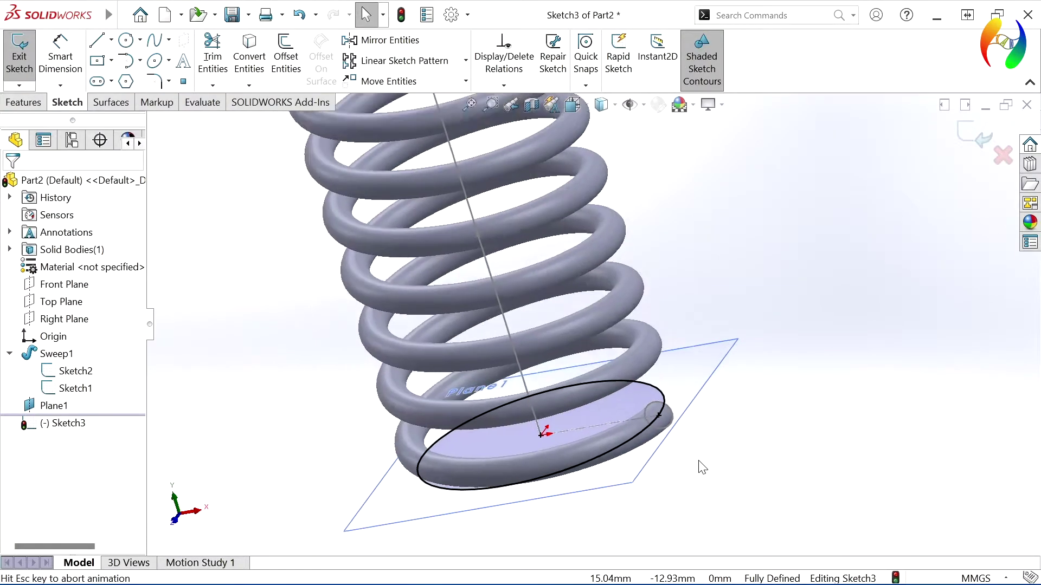
middle_click_drag(689, 472, 520, 466)
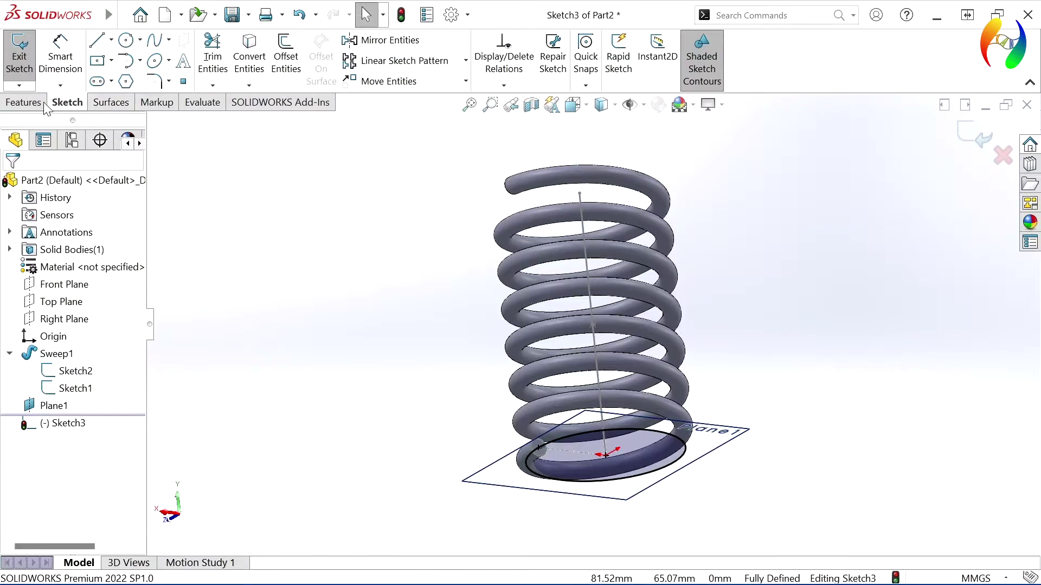
Step: Launch Helix and Spiral from the Curves flyout, previewing a helix on Sketch3's circle
left_click(25, 103)
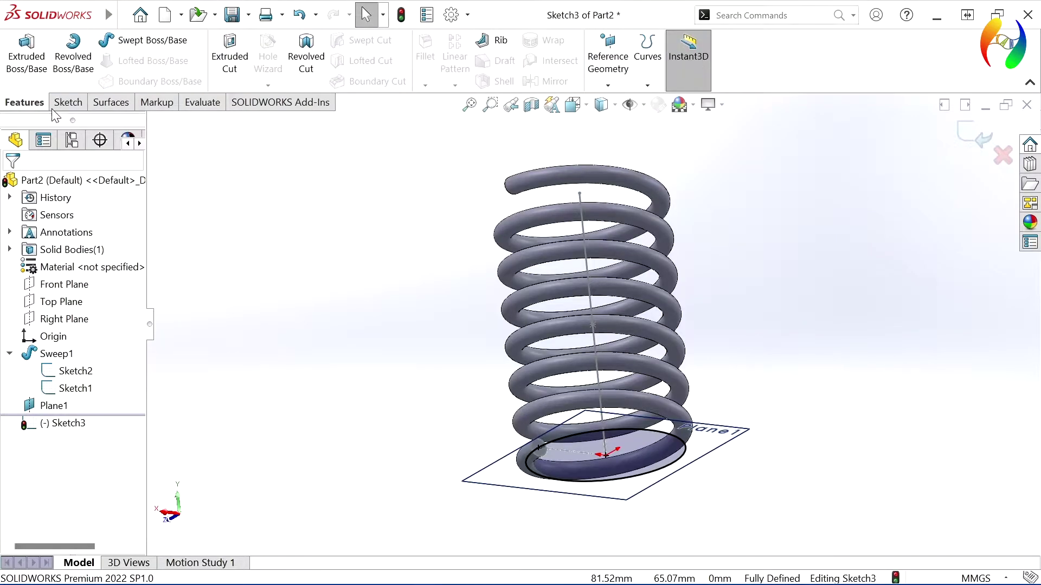
left_click(647, 86)
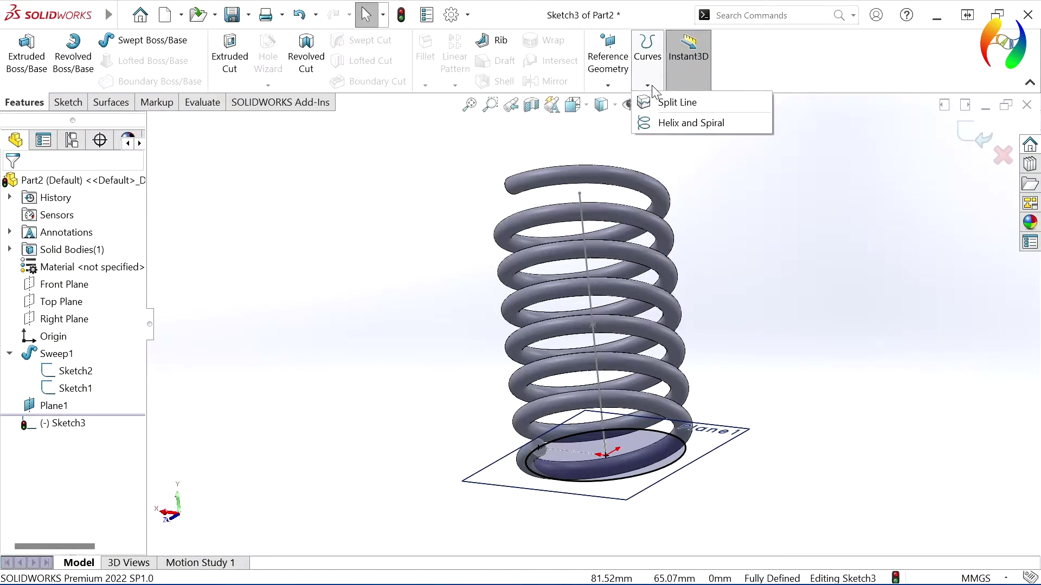
left_click(660, 123)
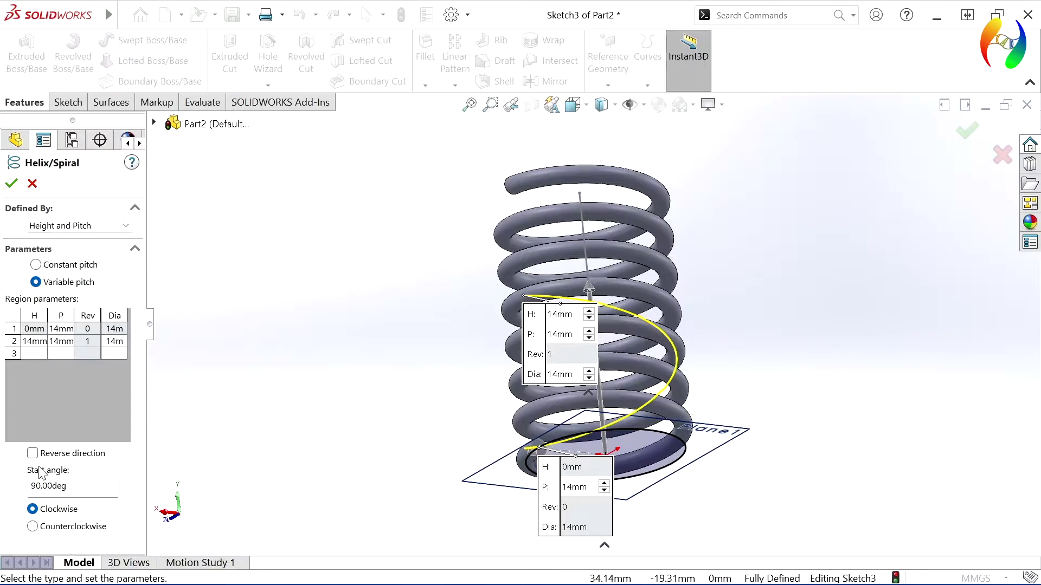
Step: Make the helix counterclockwise and set the second region's height to 1.5 mm
left_click(33, 527)
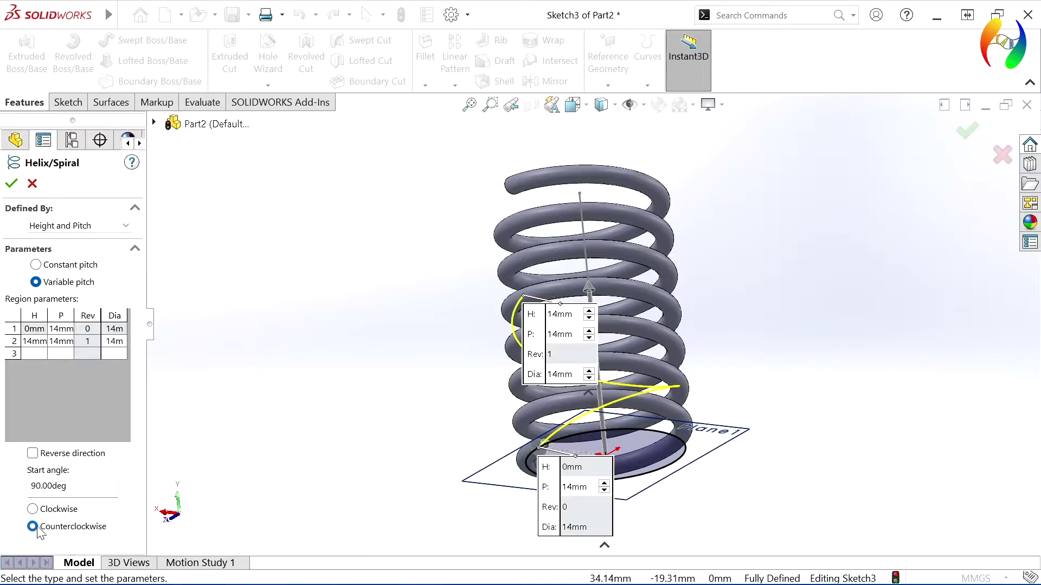
mouse_move(342, 365)
middle_mouse_down()
mouse_move(345, 288)
mouse_move(337, 309)
mouse_move(342, 423)
middle_mouse_up()
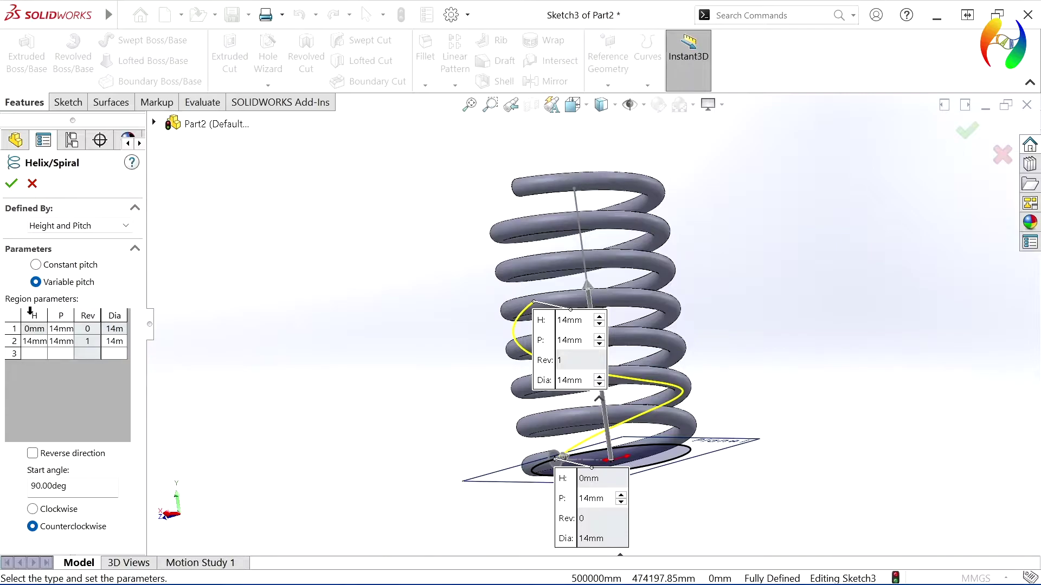
double_click(37, 341)
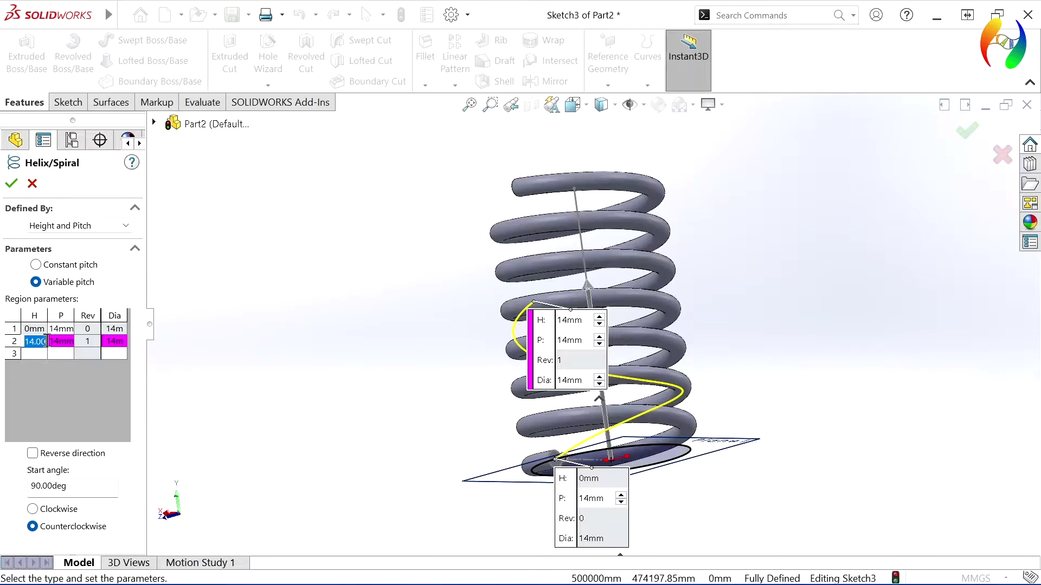
type("1.5")
left_click(48, 341)
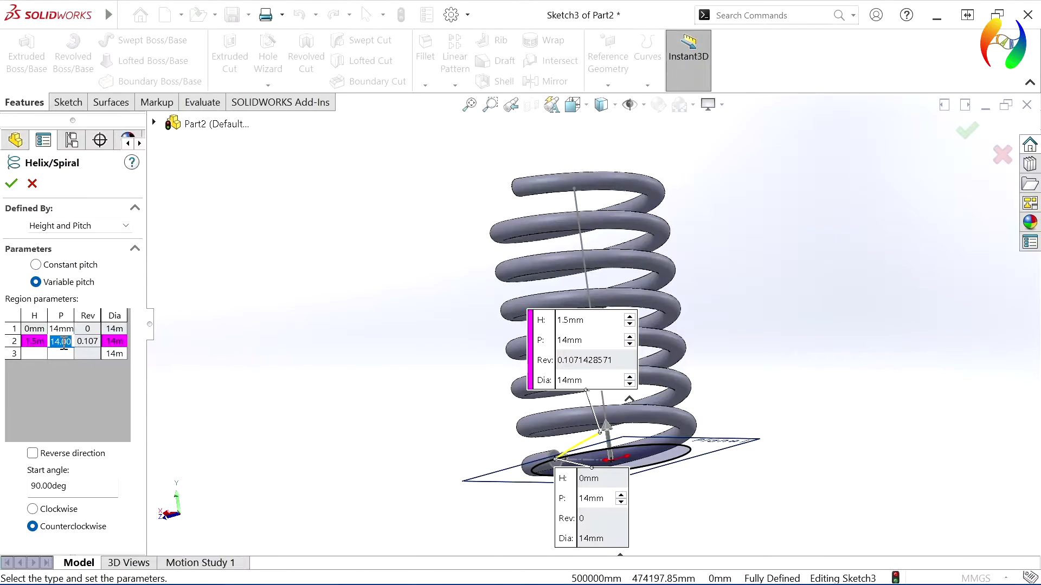
Step: Set the first region's pitch to 3.44857 mm in the region table
left_click(59, 329)
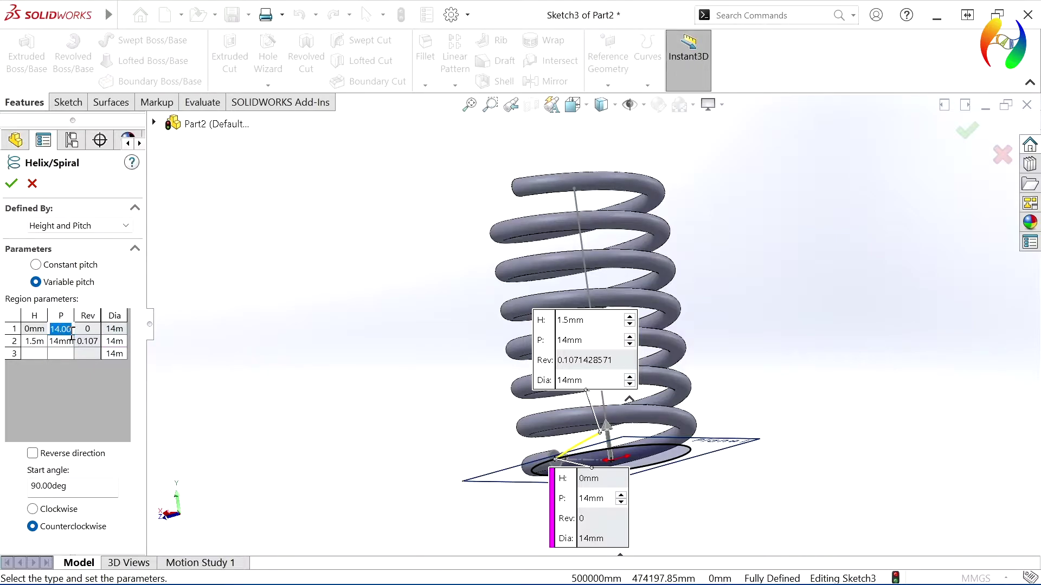
type("3.44")
type("8")
left_click(60, 341)
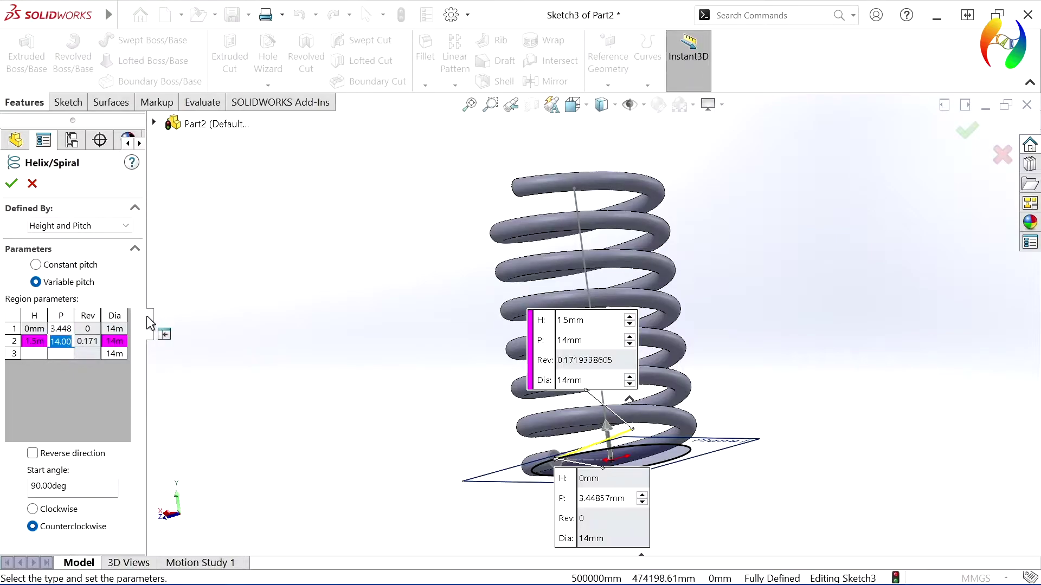
left_click_drag(149, 324, 206, 324)
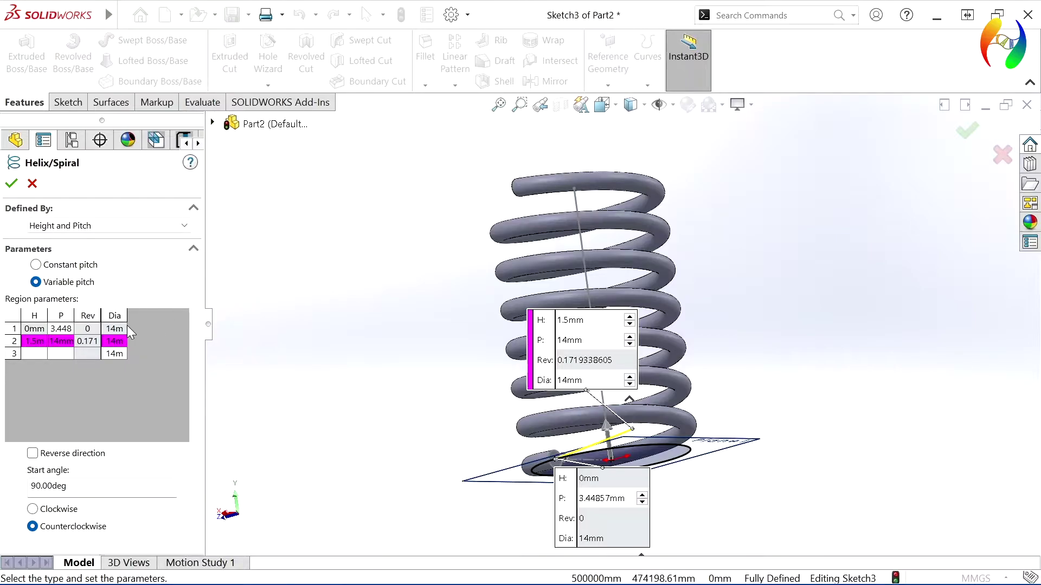
Step: Set the second region's pitch to 0.001 mm
double_click(61, 342)
key("BackSpace")
key("Tab")
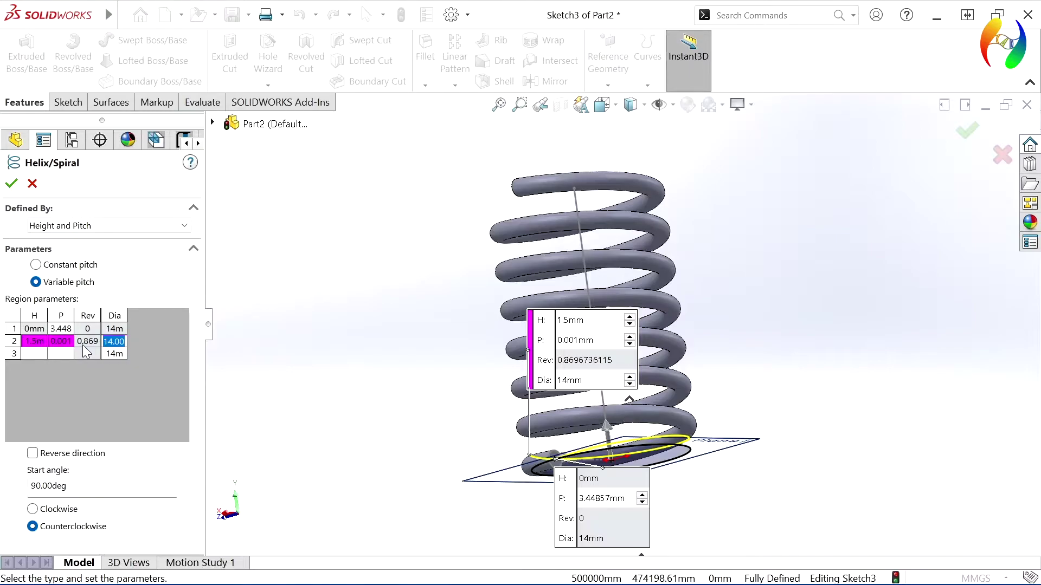
left_click_drag(74, 324, 102, 324)
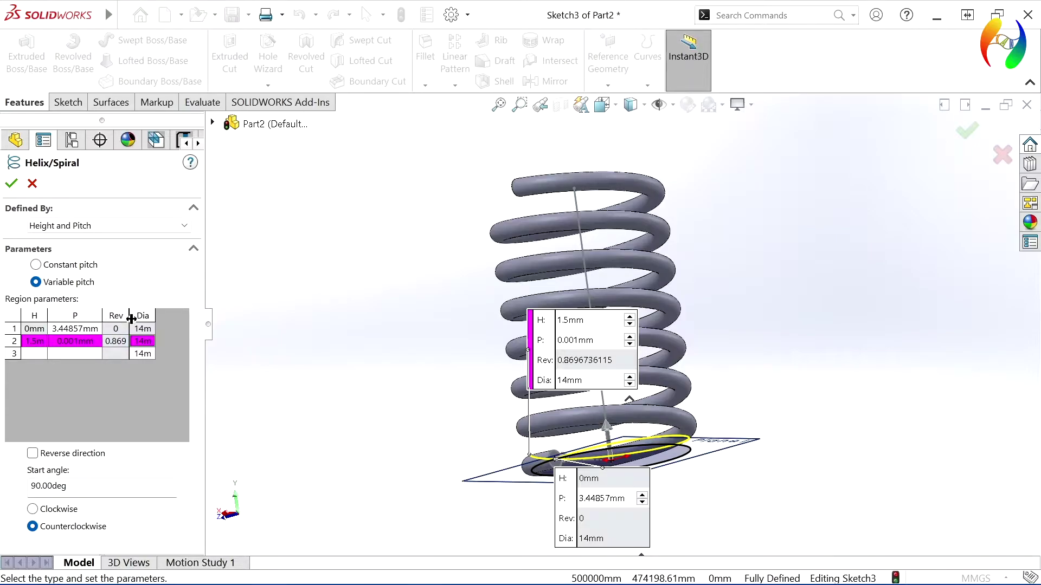
left_click_drag(131, 319, 146, 319)
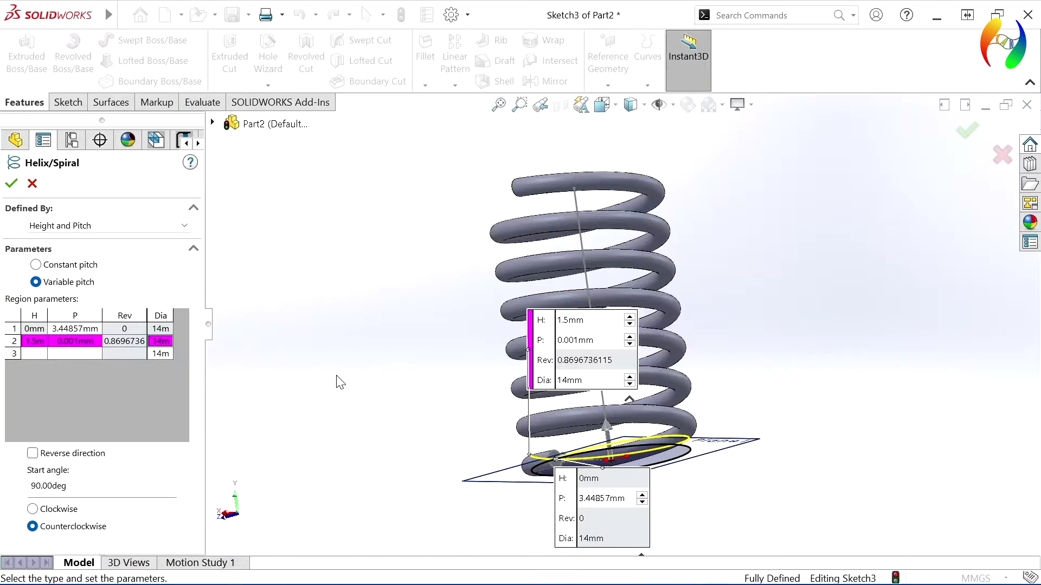
Step: Reverse the helix direction and accept it as Helix/Spiral1
middle_click_drag(379, 360, 385, 379)
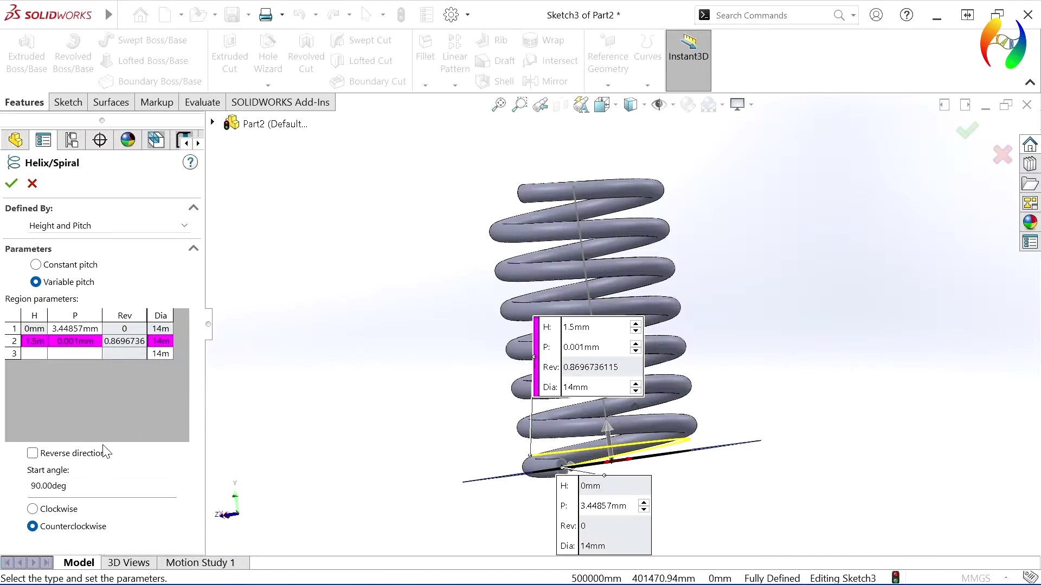
left_click(32, 453)
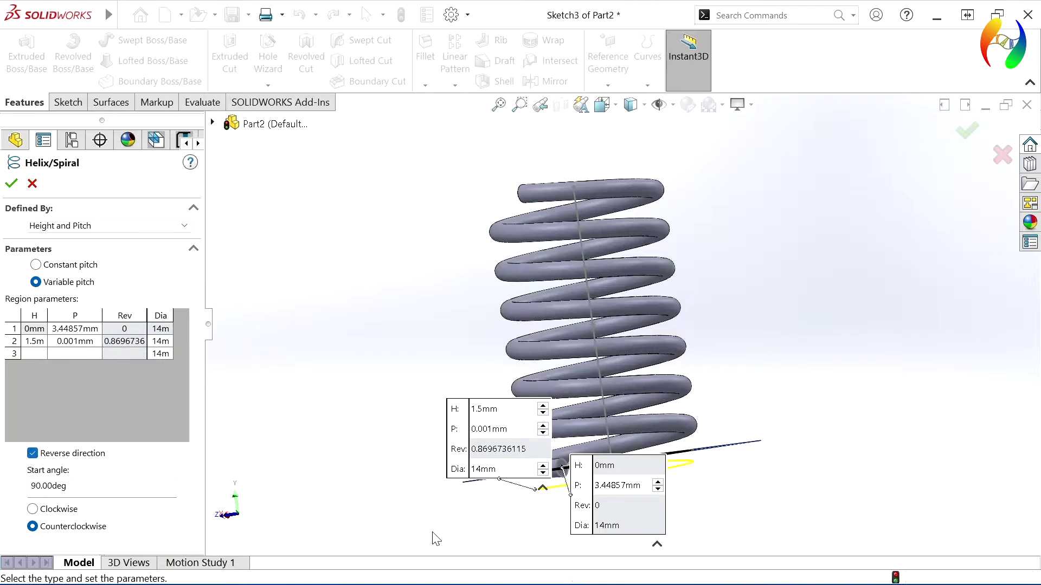
mouse_move(433, 542)
middle_mouse_down()
mouse_move(355, 352)
mouse_move(767, 441)
mouse_move(742, 463)
mouse_move(574, 477)
mouse_move(662, 475)
mouse_move(536, 399)
mouse_move(477, 391)
middle_mouse_up()
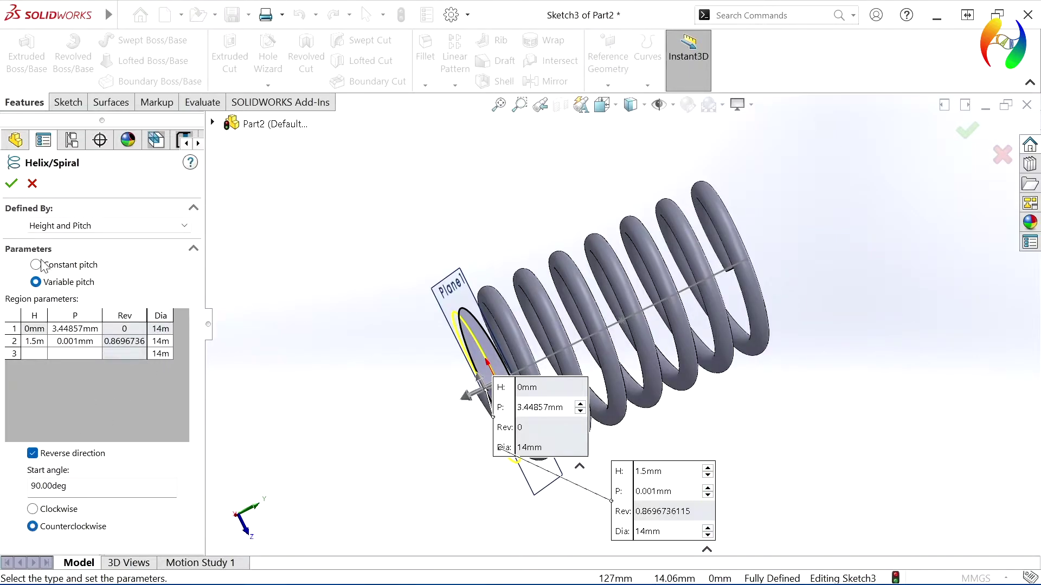
left_click(11, 184)
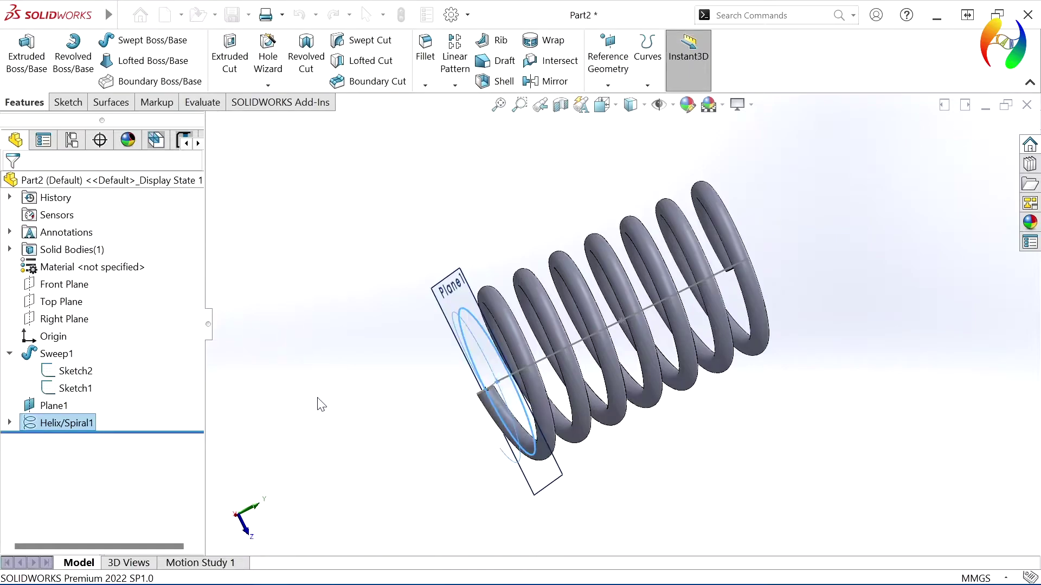
Step: Create a swept boss with Sketch2's circle as profile and Helix/Spiral1 as path
left_click(327, 432)
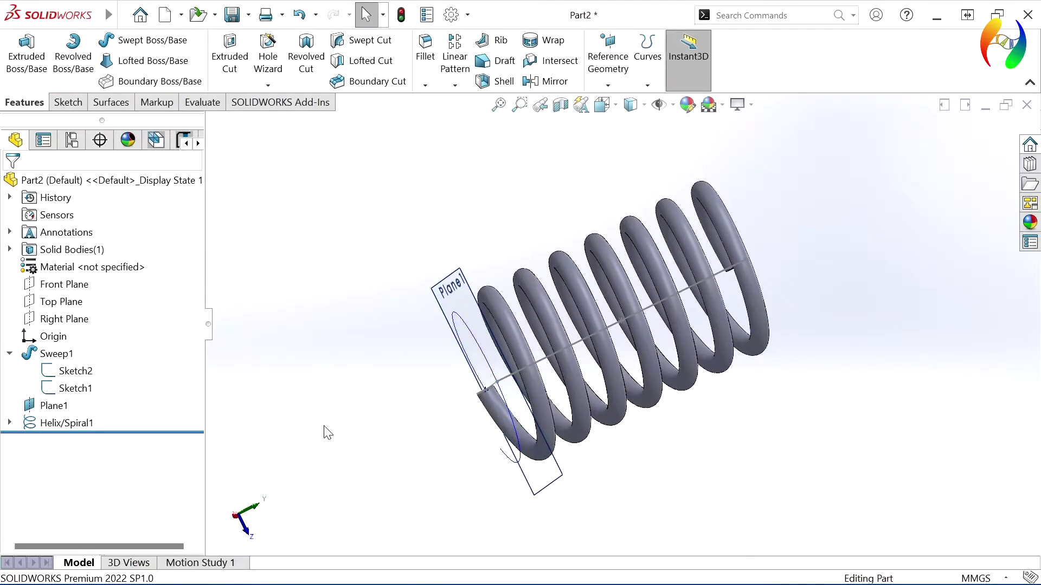
key("f")
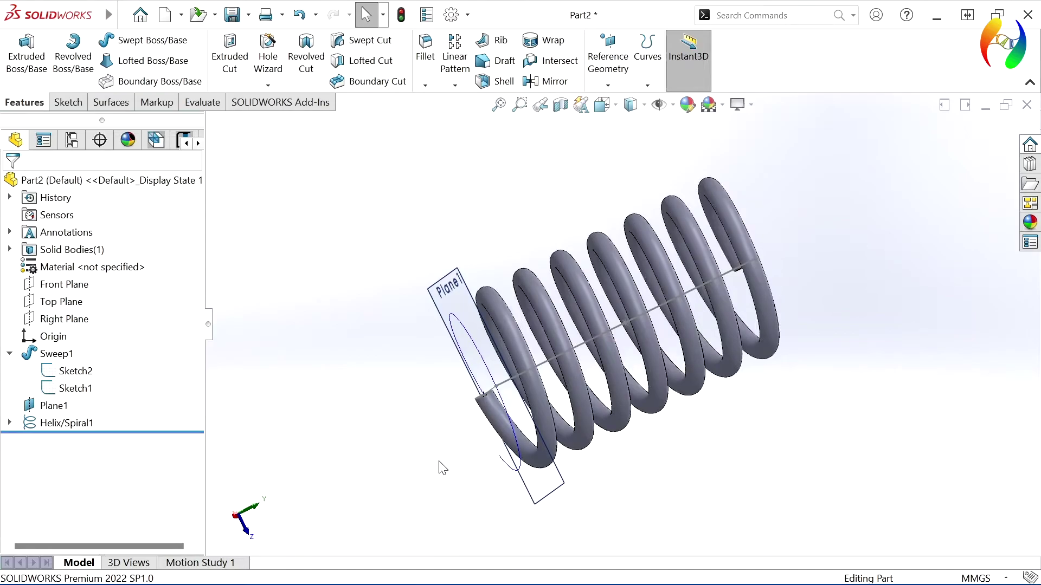
left_click(137, 47)
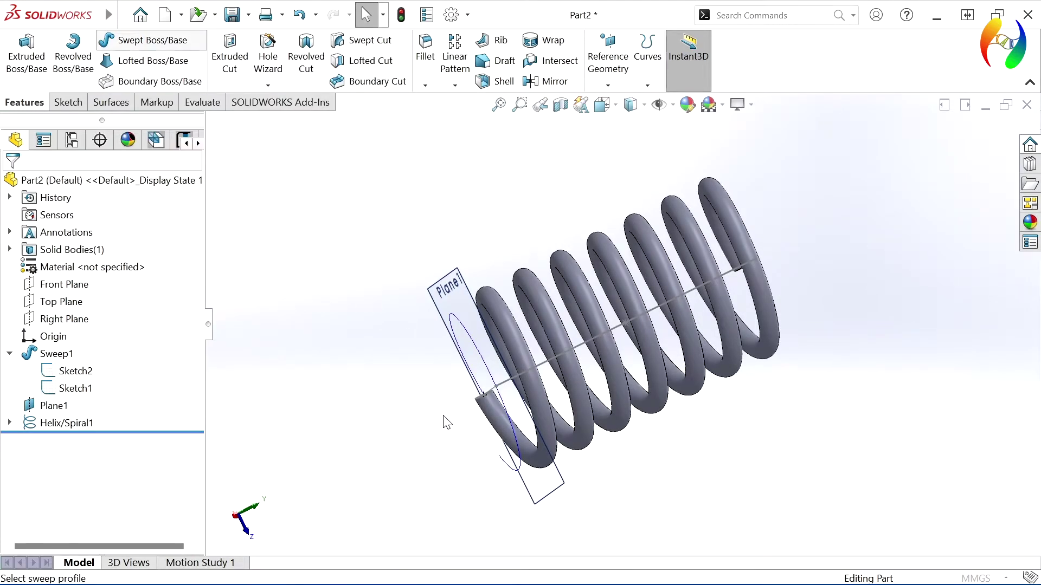
mouse_move(448, 422)
middle_mouse_down()
mouse_move(480, 462)
mouse_move(488, 504)
middle_mouse_up()
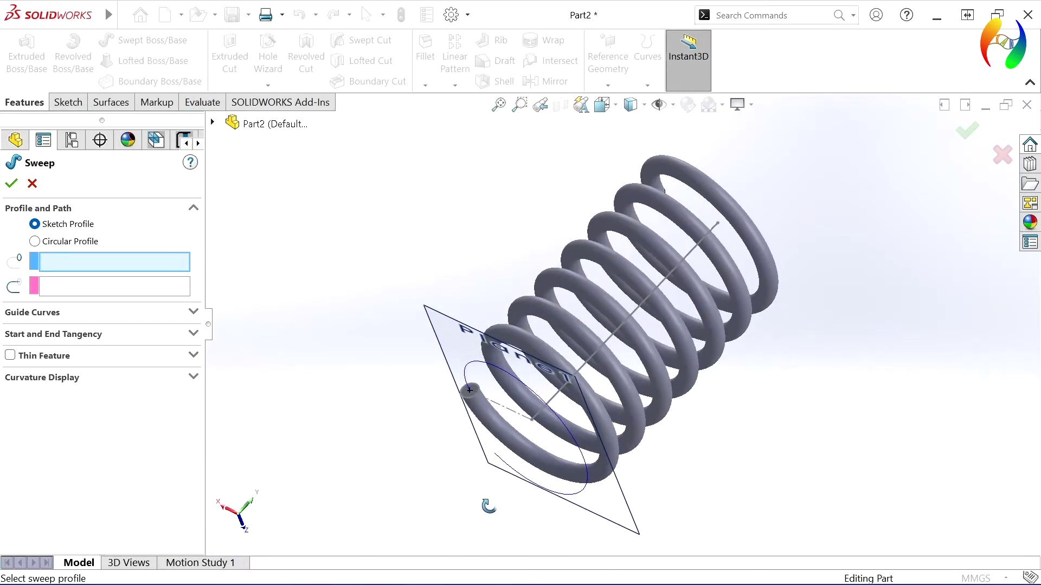
left_click(471, 400)
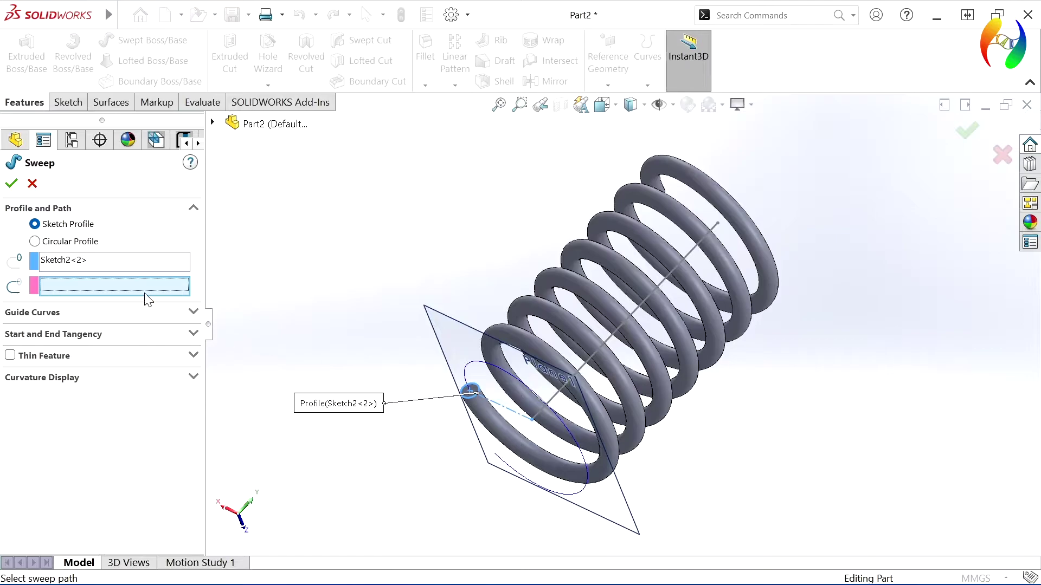
left_click(467, 363)
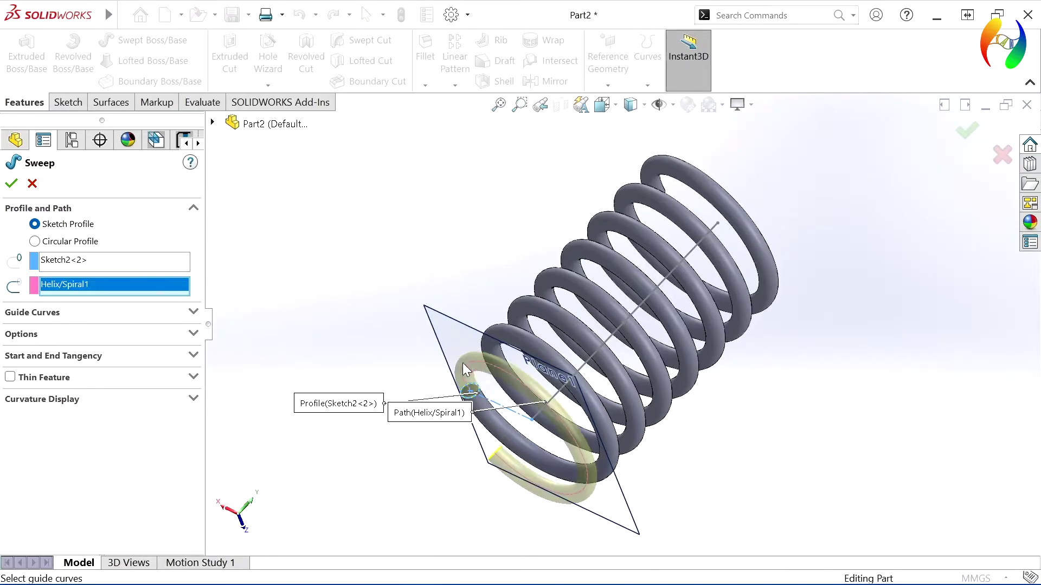
left_click(9, 182)
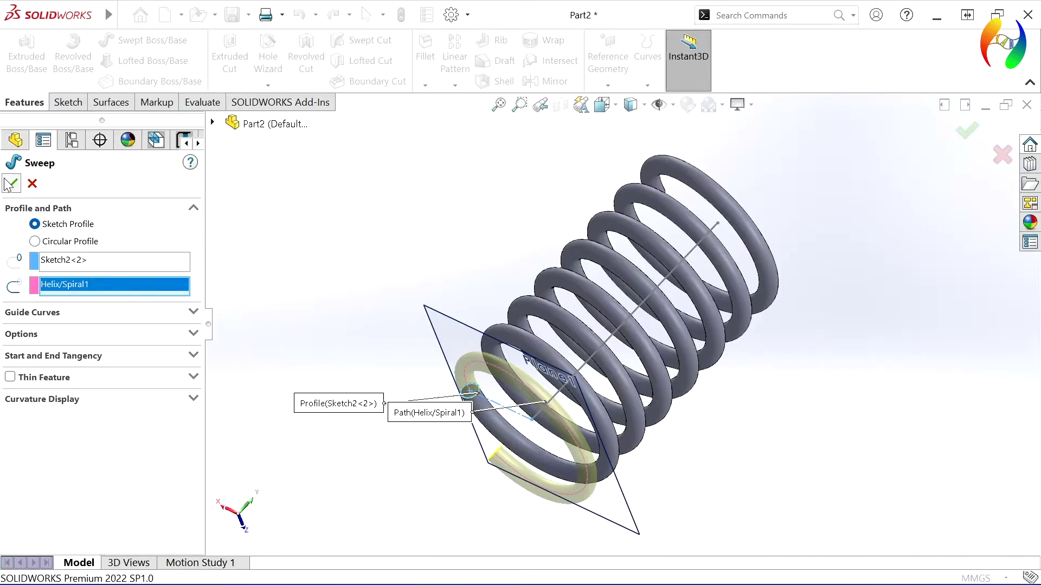
Step: Deselect everything, then orbit, pan and zoom to inspect the new Sweep2 end coil
left_click(356, 475)
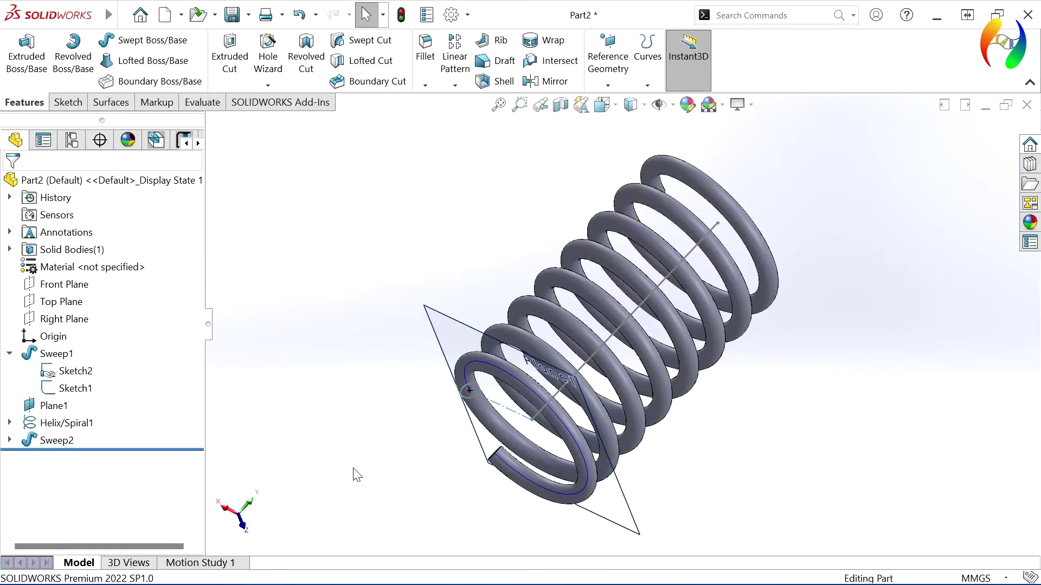
mouse_move(399, 443)
middle_mouse_down()
mouse_move(385, 395)
mouse_move(386, 313)
mouse_move(412, 522)
middle_mouse_up()
middle_click_drag(724, 262, 775, 212, "ctrl")
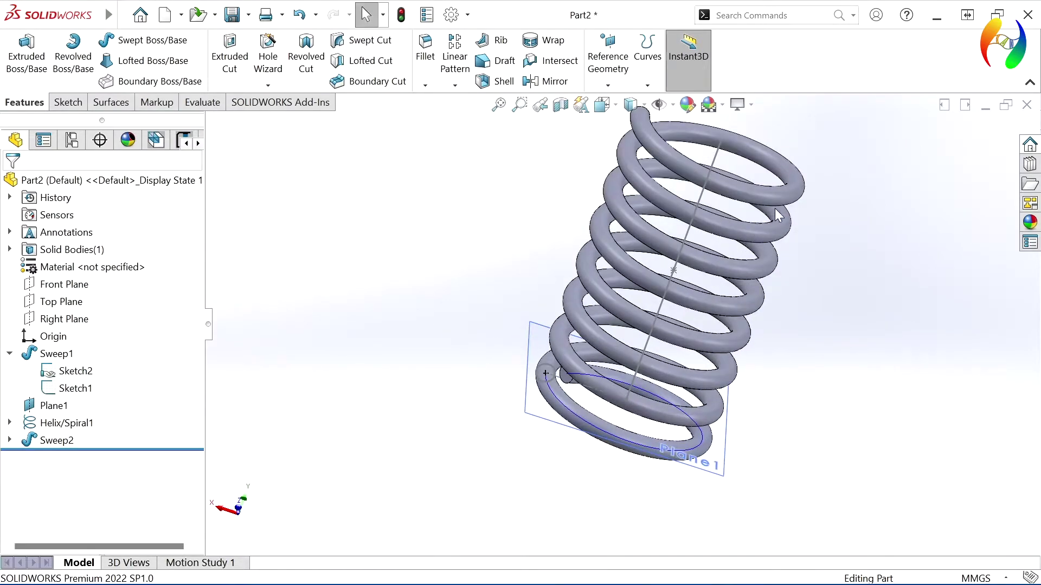
scroll(862, 359, "up", 2)
scroll(857, 361, "up", 2)
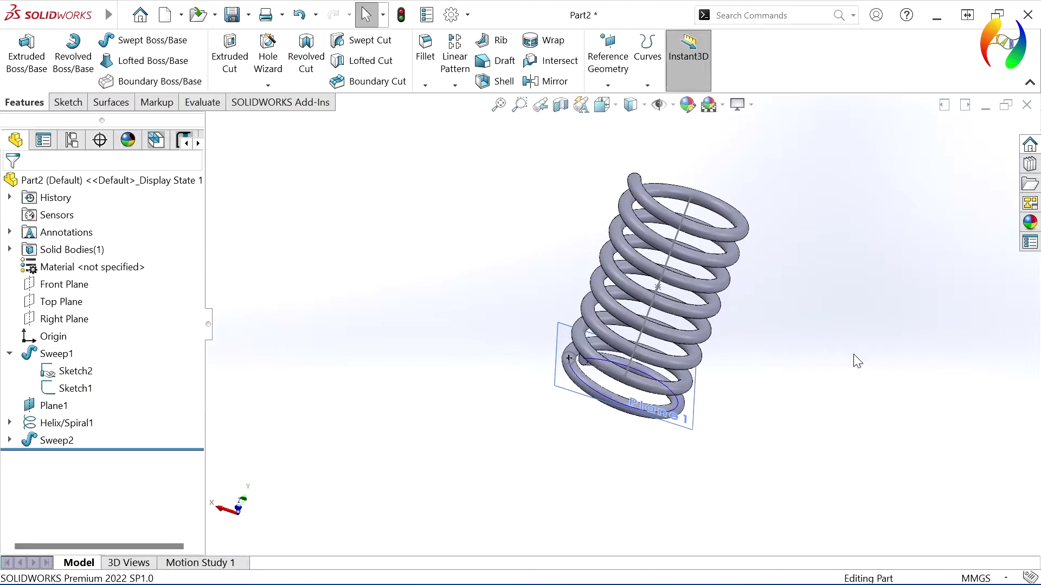
scroll(809, 183, "down", 2)
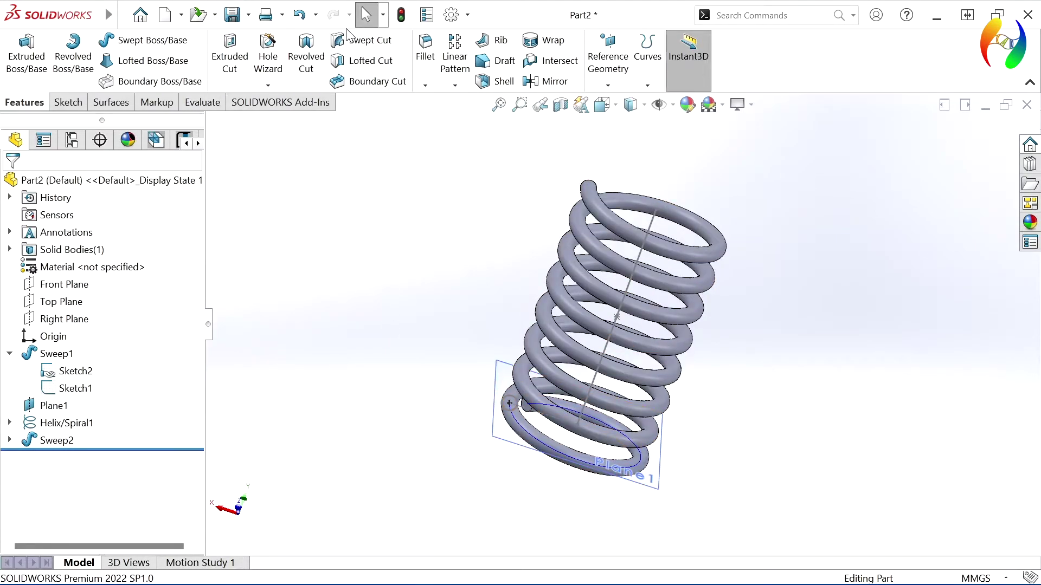
Step: Create Plane2 parallel to the Top Plane and coincident with Point2@Sketch1
left_click(608, 86)
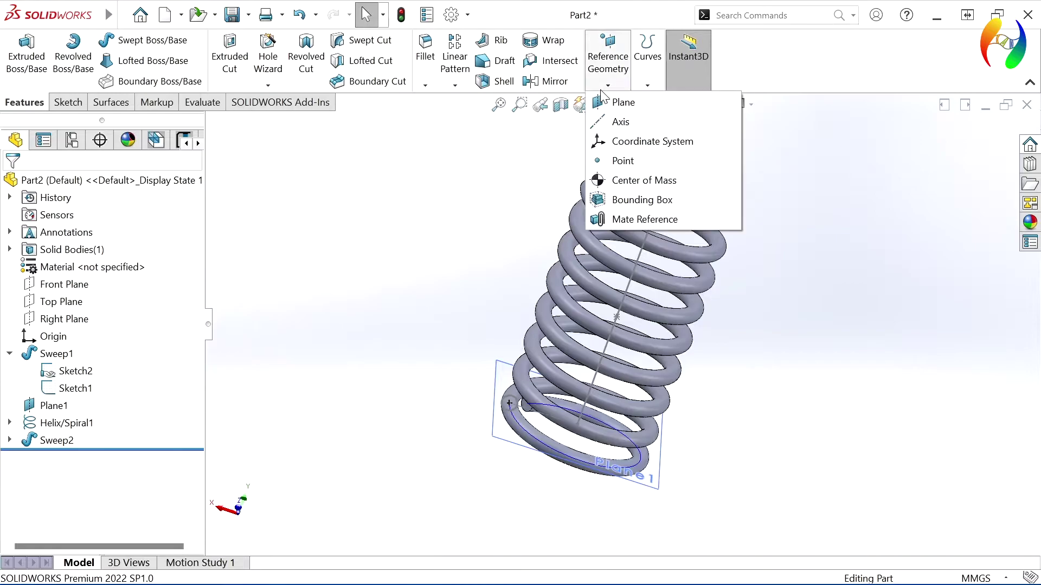
left_click(608, 109)
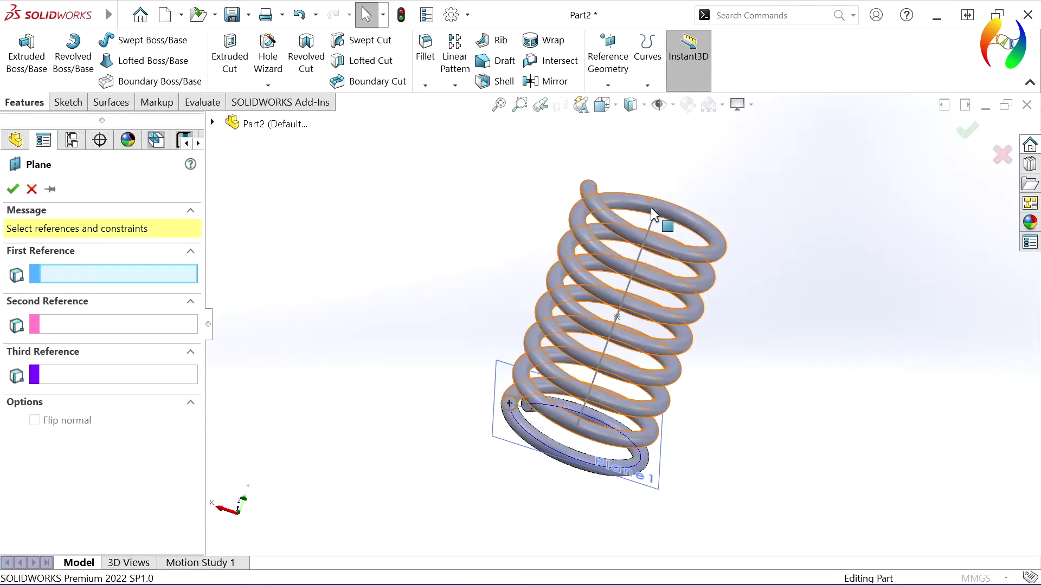
left_click(212, 122)
left_click(264, 247)
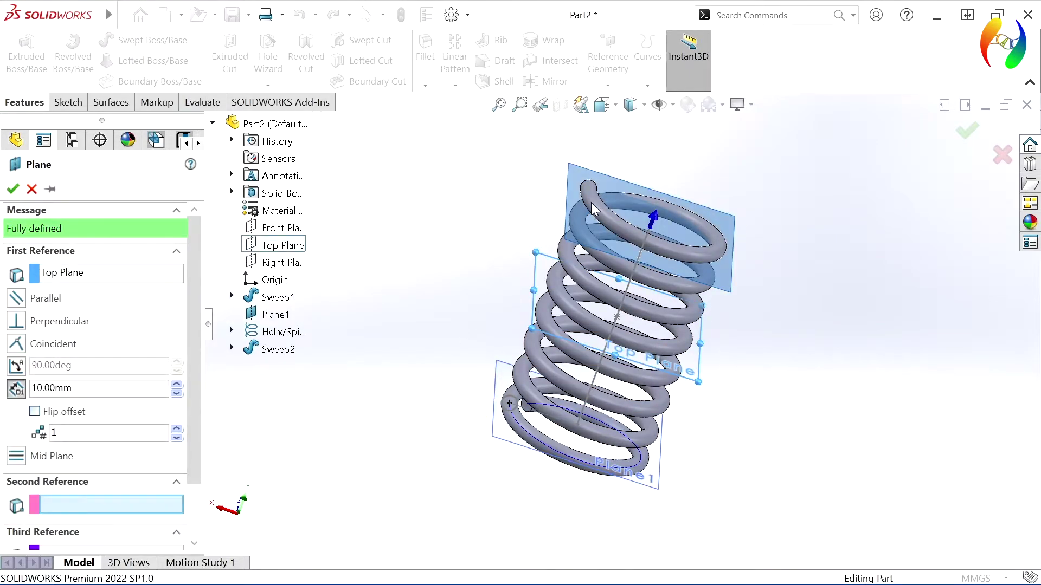
scroll(658, 210, "down", 1)
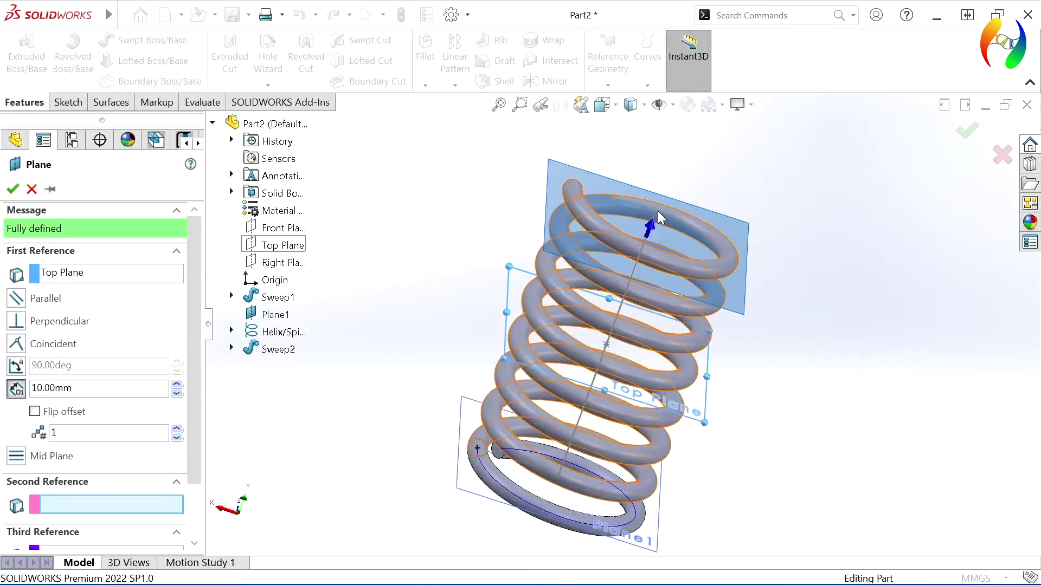
scroll(658, 210, "down", 3)
left_click(645, 236)
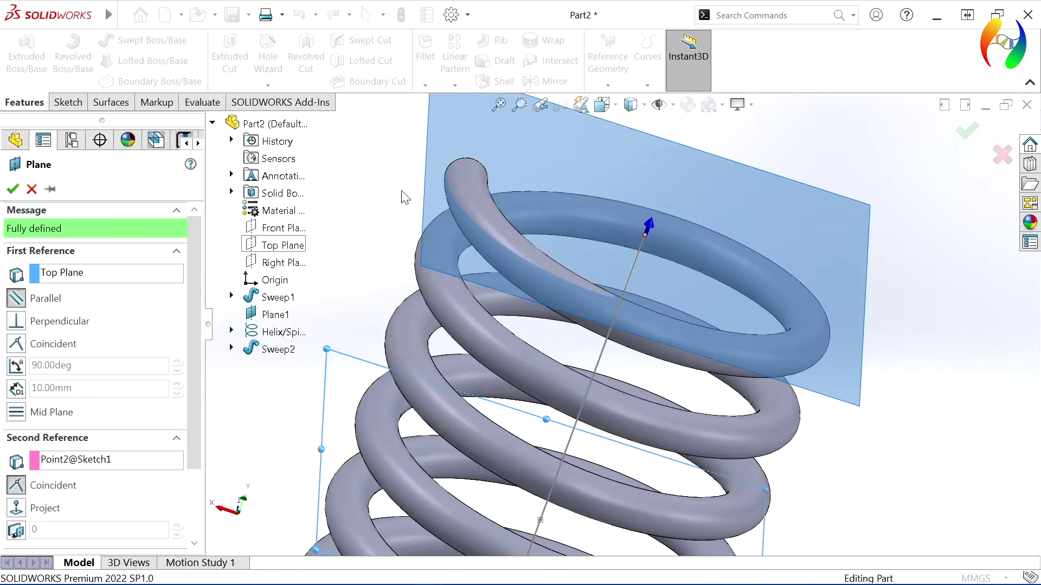
mouse_move(402, 194)
middle_mouse_down()
mouse_move(509, 304)
mouse_move(524, 353)
middle_mouse_up()
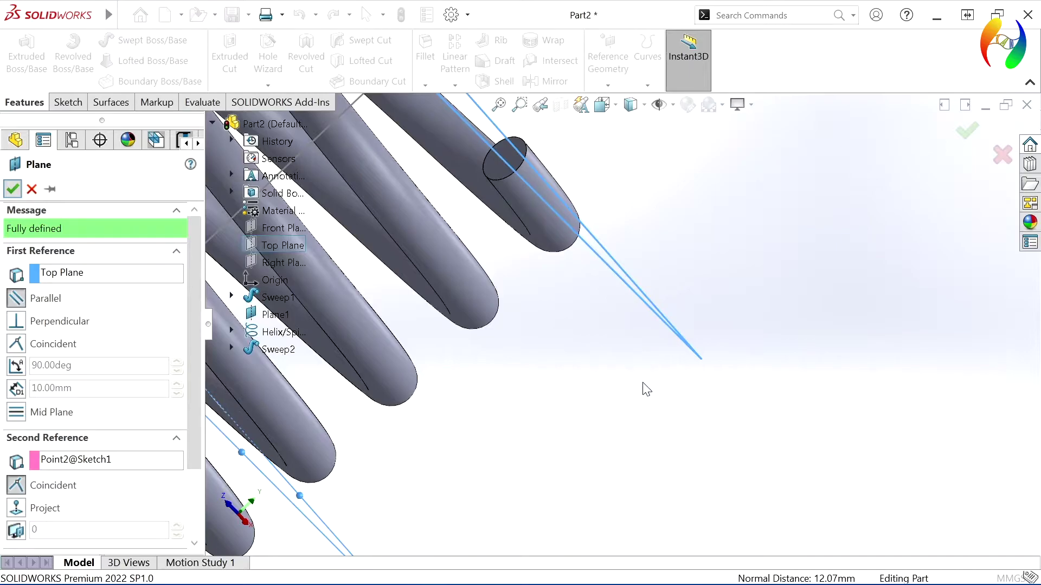
key("Return")
scroll(635, 391, "up", 10)
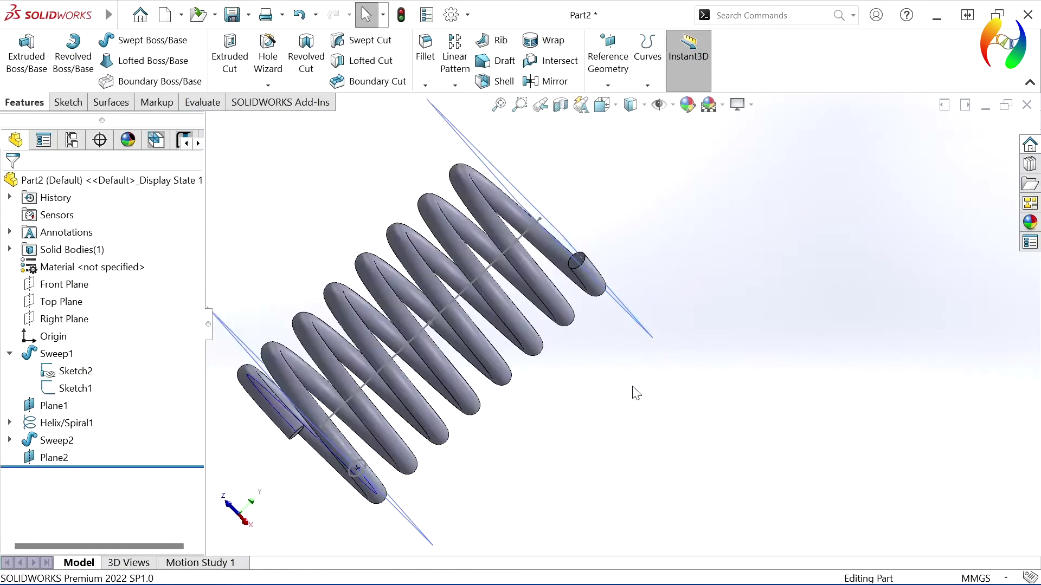
middle_click_drag(645, 386, 613, 402)
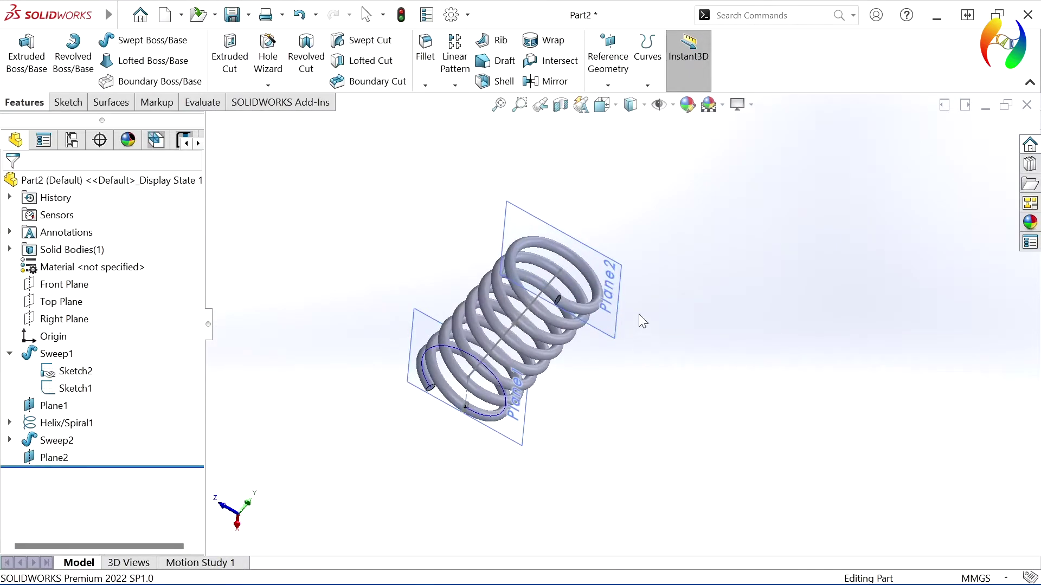
scroll(622, 277, "down", 3)
Step: Start a new sketch, Sketch4, on Plane2
left_click(621, 274)
scroll(621, 274, "down", 3)
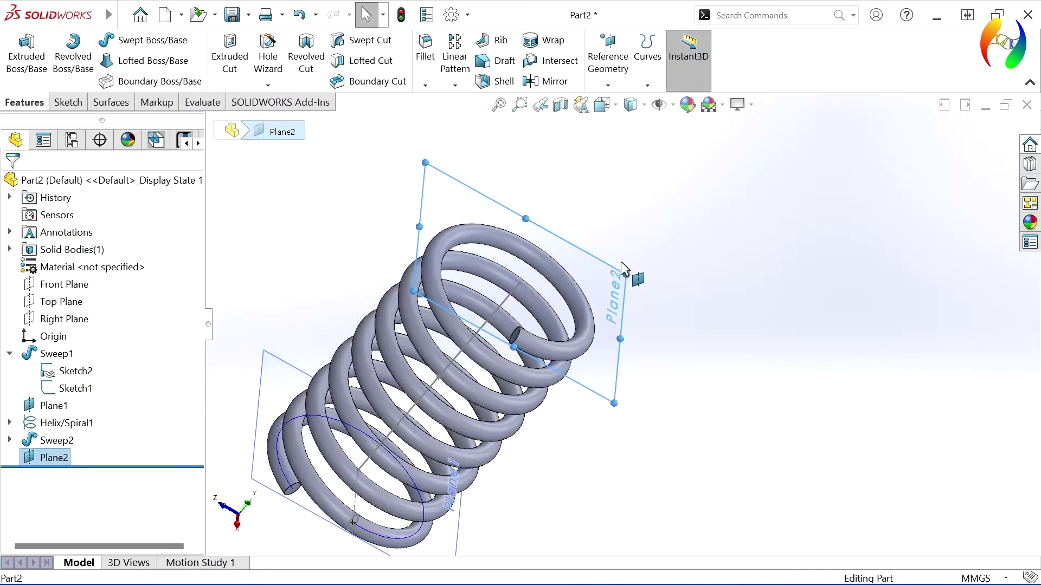
right_click(596, 273)
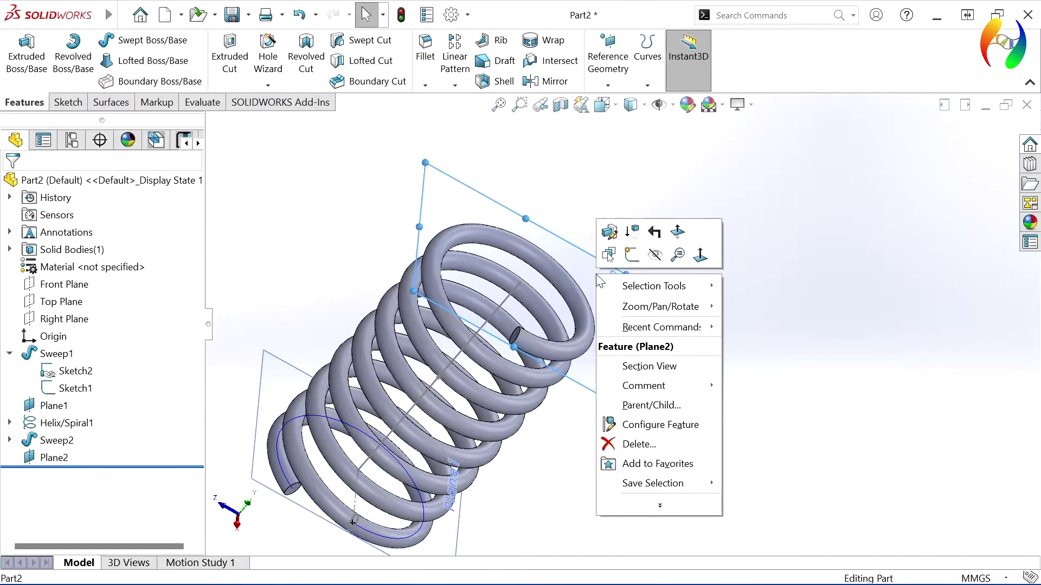
left_click(631, 254)
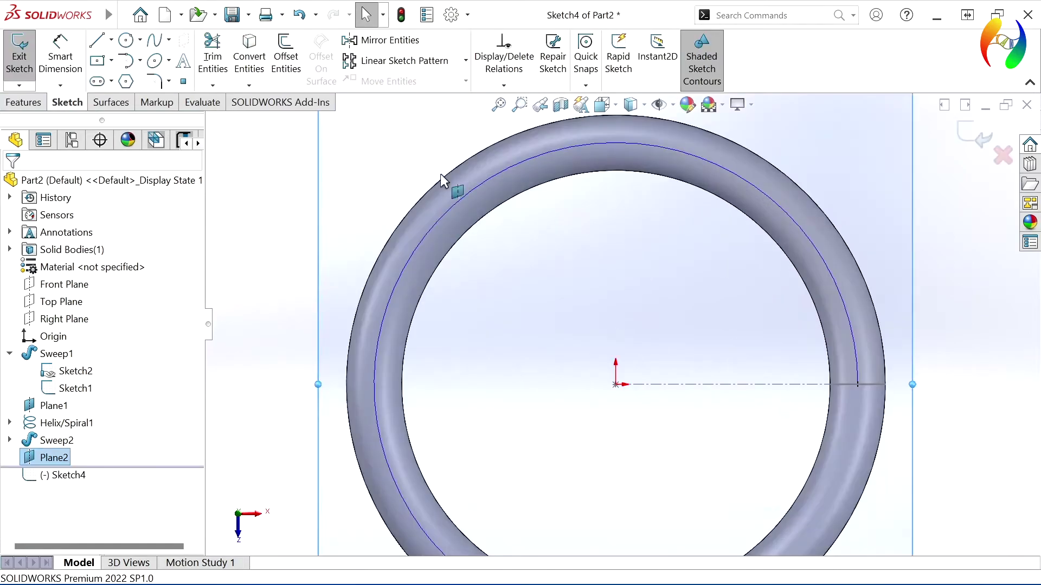
Step: Draw a roughly 7 mm radius circle centred on the origin over the top coil end
left_click(126, 40)
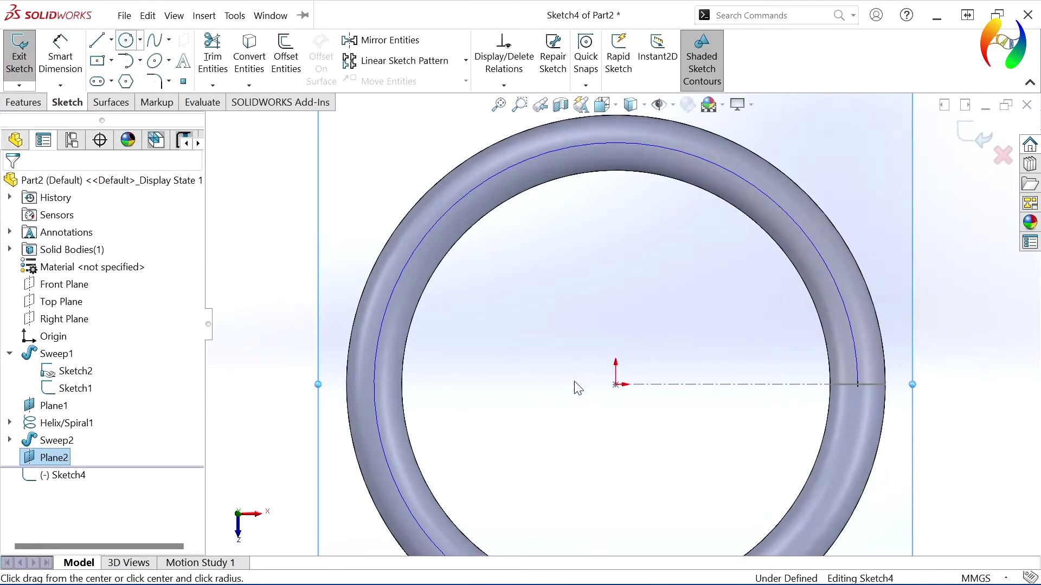
scroll(574, 382, "down", 3)
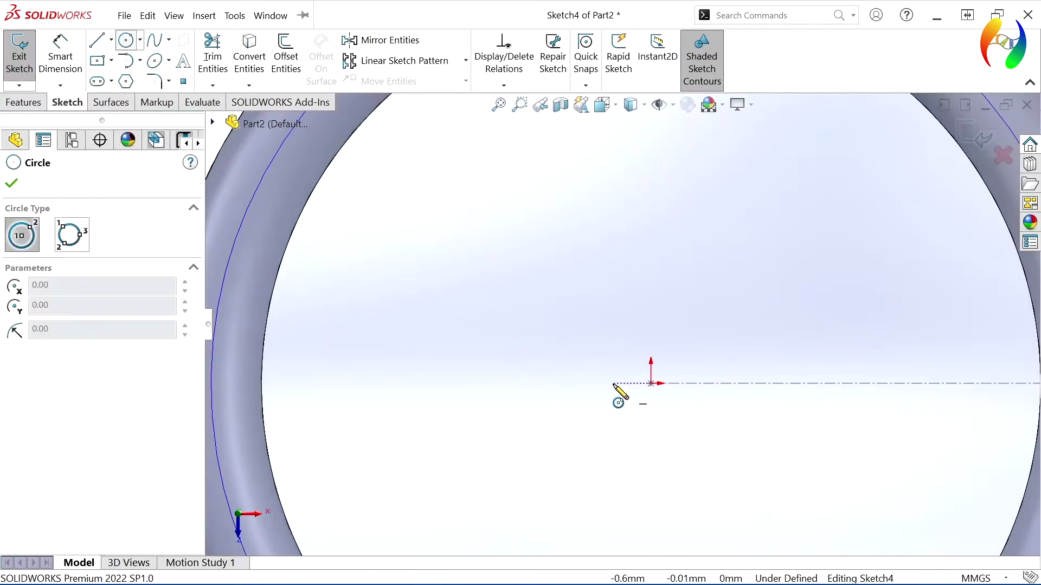
left_click(651, 383)
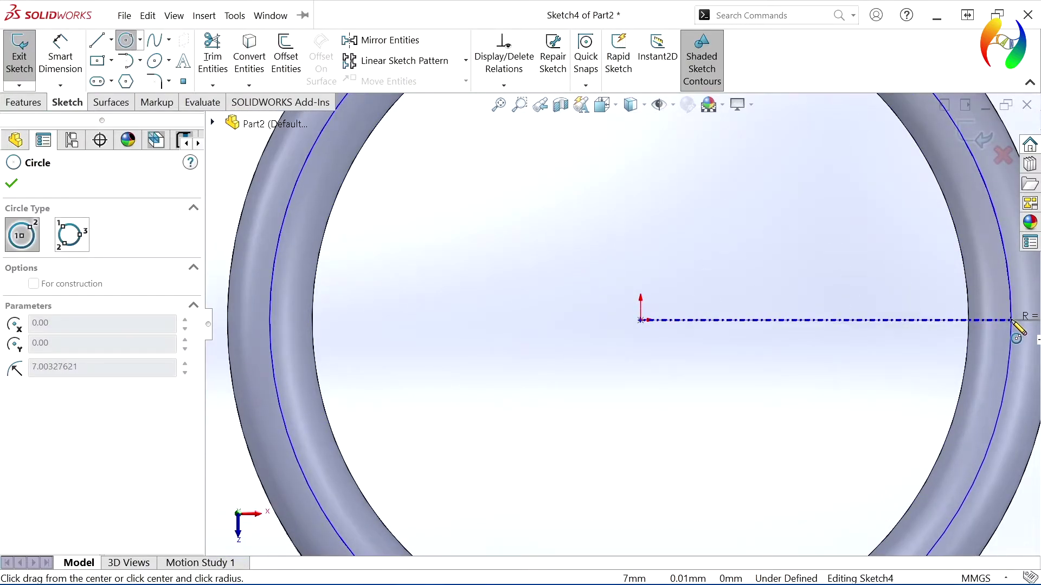
left_click(1013, 321)
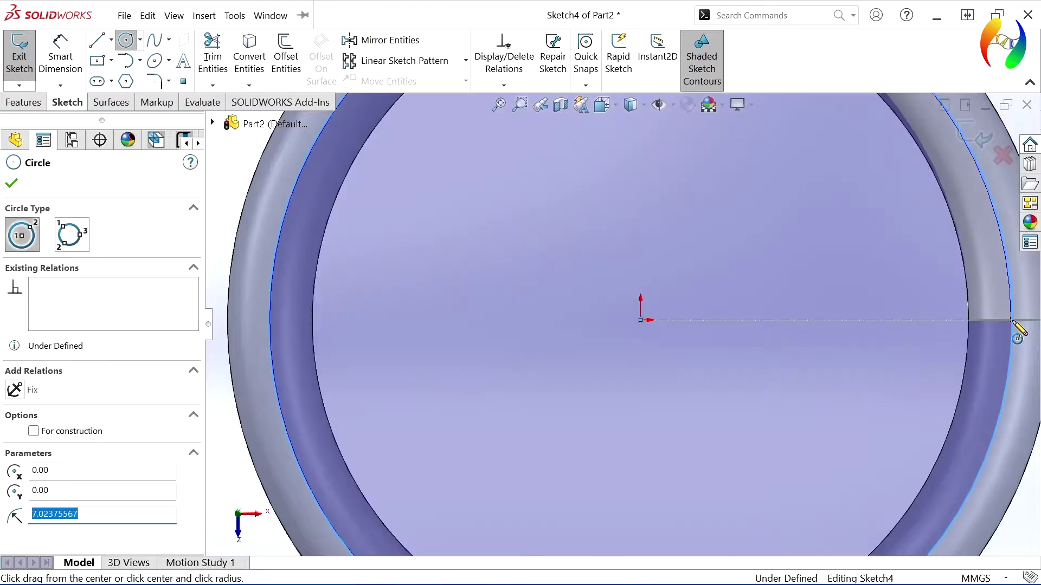
key("Escape")
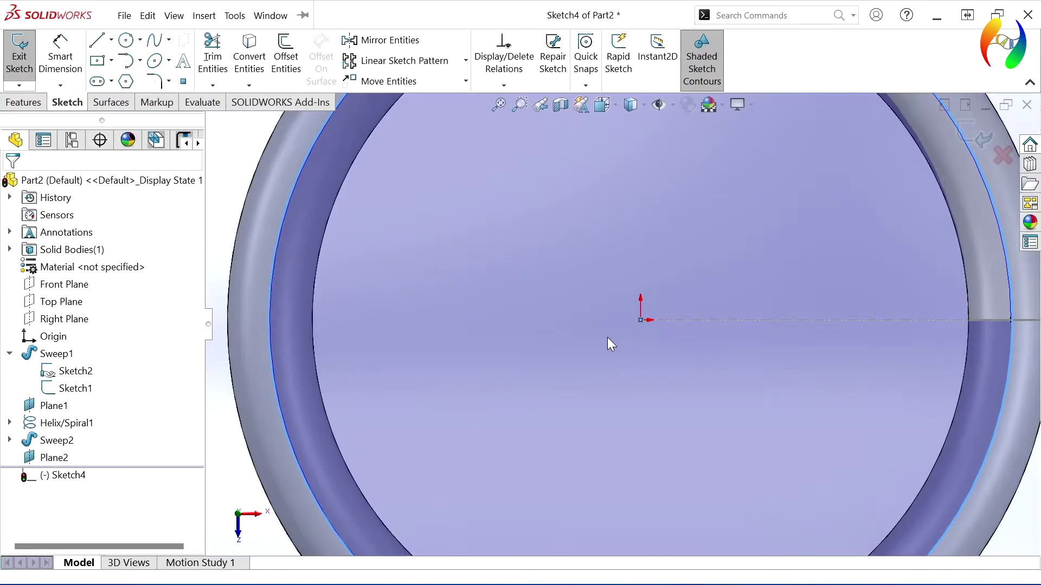
scroll(616, 361, "up", 3)
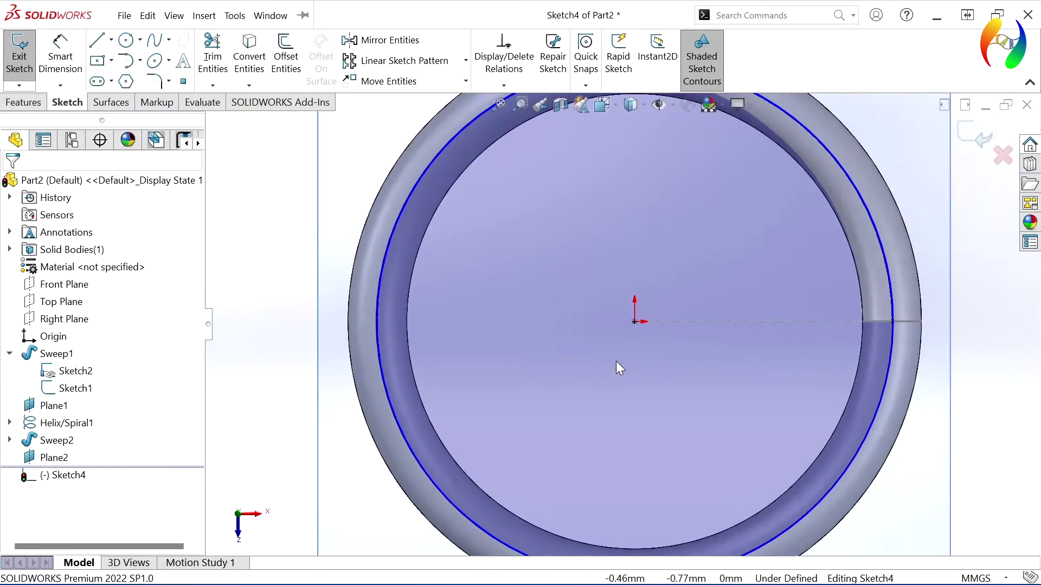
middle_click_drag(616, 344, 810, 395)
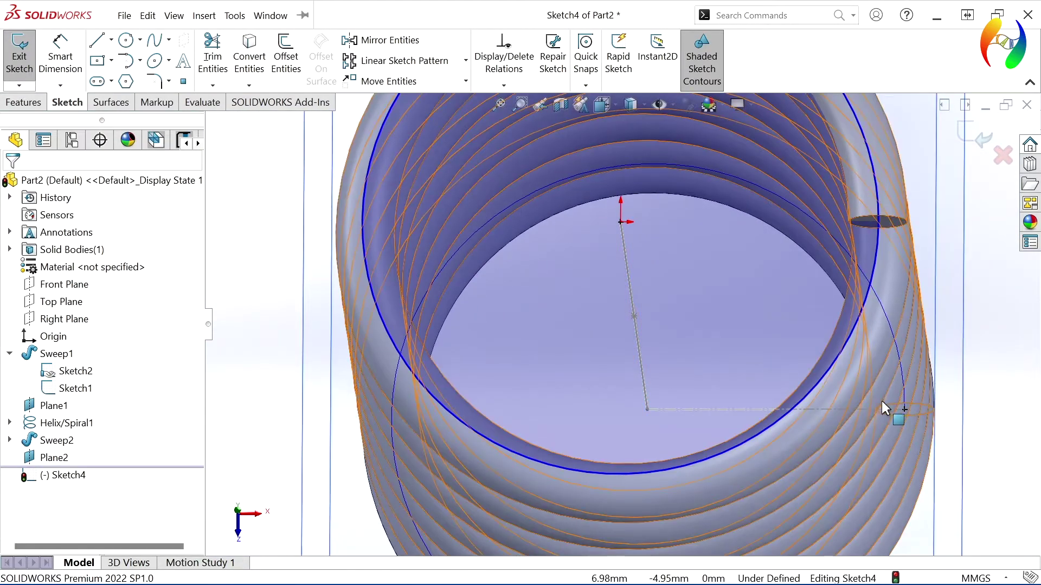
left_click(906, 408)
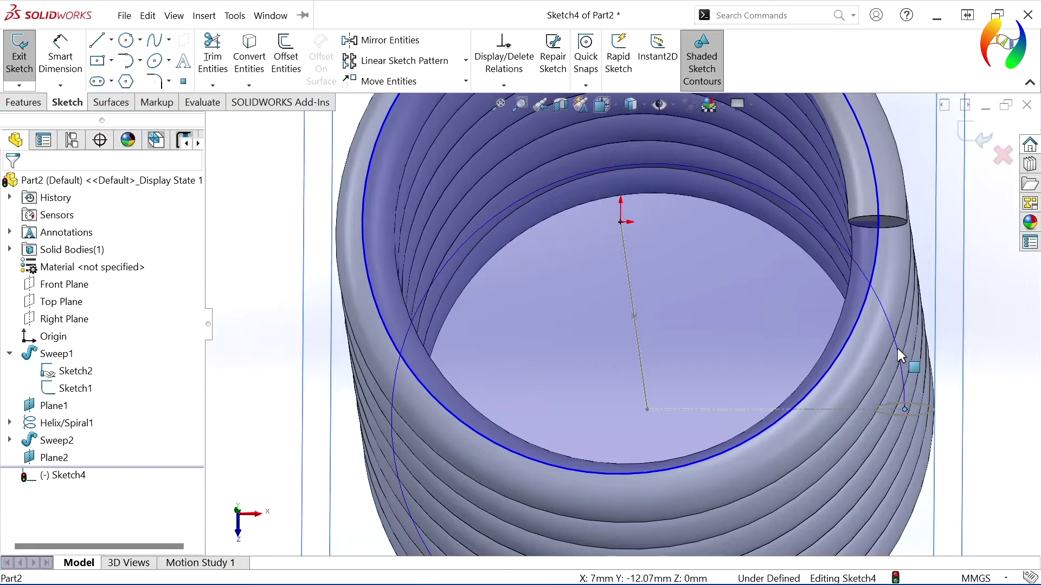
Step: Show Sketch3 under Helix/Spiral1 so the helix's base circle is visible
left_click(879, 240)
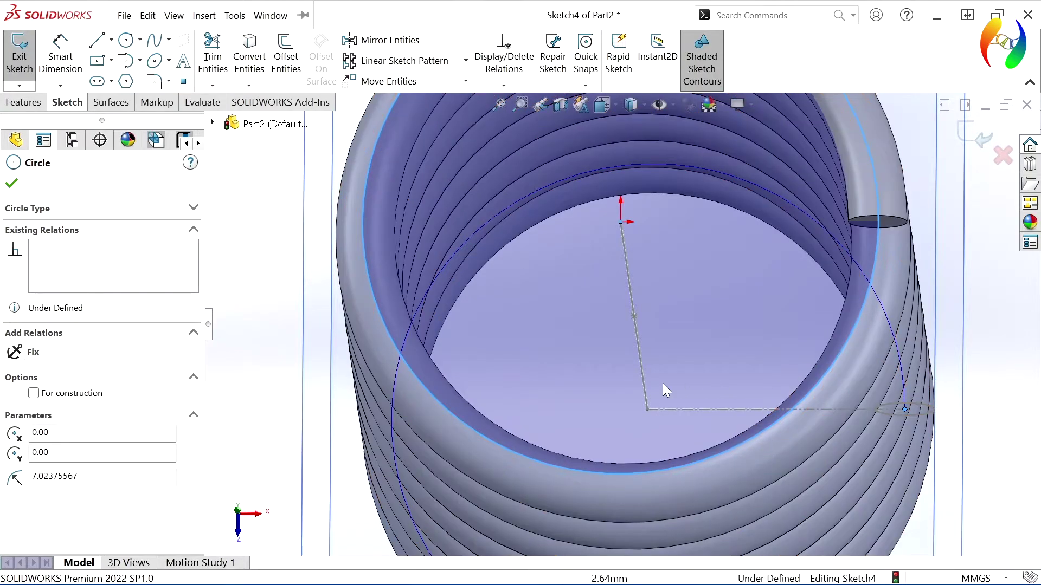
key("Escape")
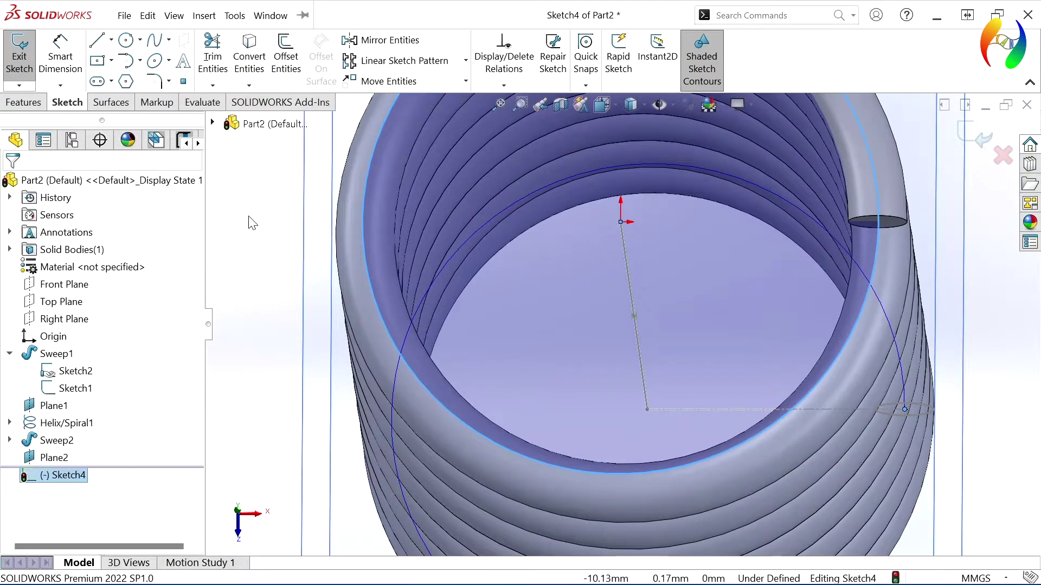
left_click(9, 440)
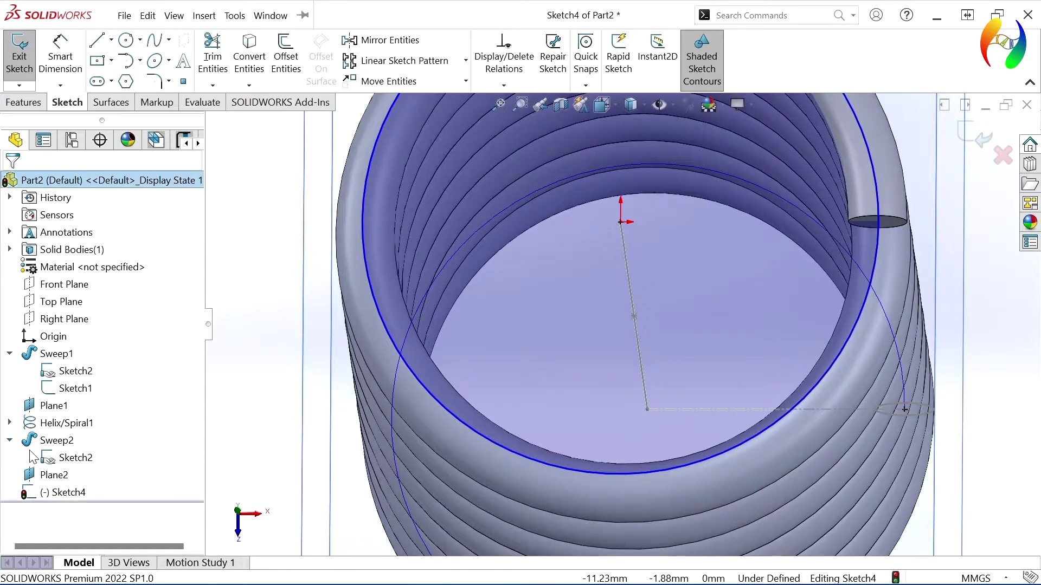
left_click(67, 461)
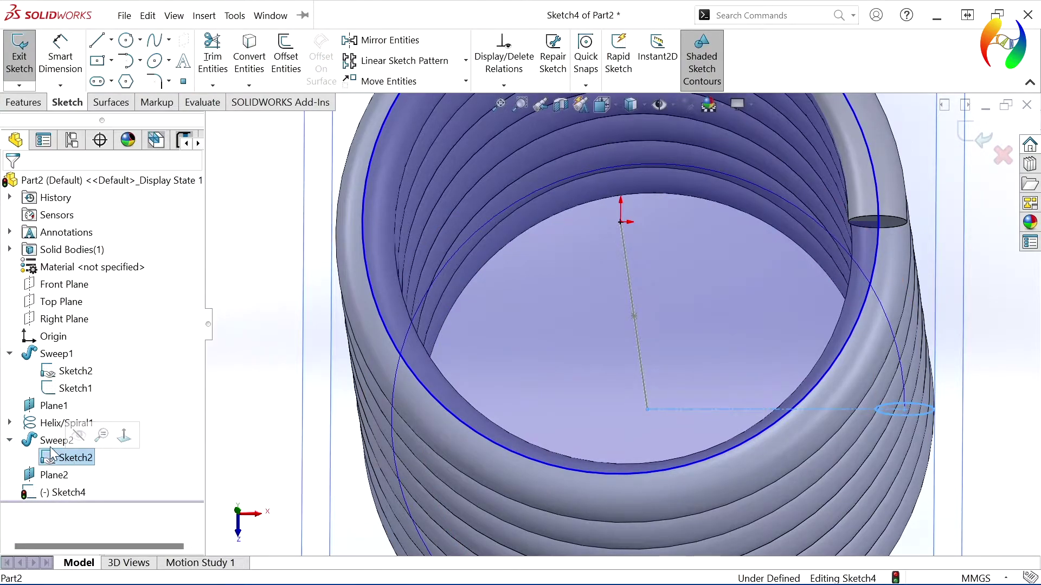
left_click(10, 440)
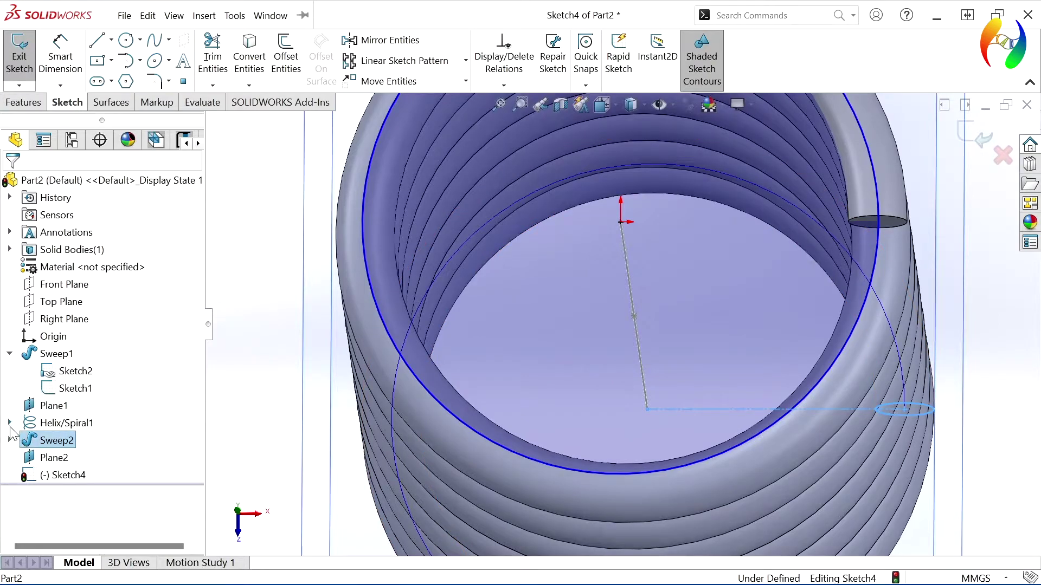
left_click(9, 423)
left_click(57, 441)
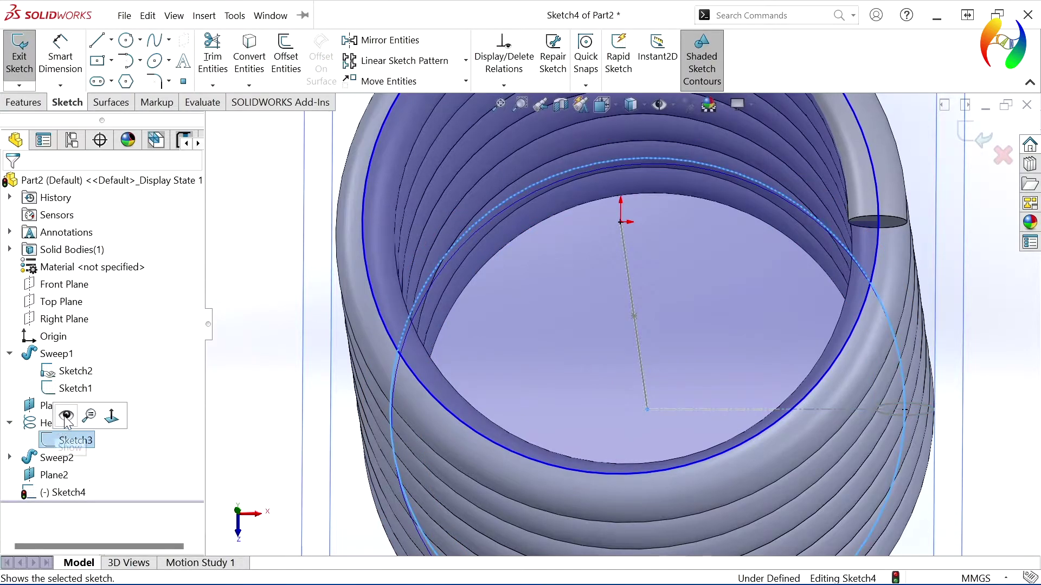
left_click(66, 420)
left_click(301, 426)
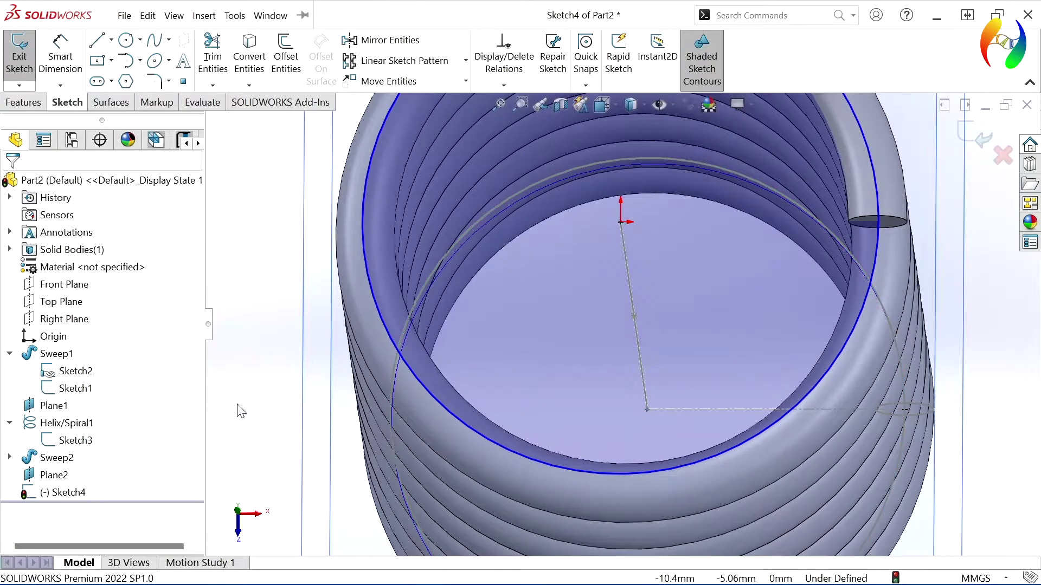
Step: Add an Equal relation between the Sketch4 circle and Sketch3's base circle
left_click(898, 443)
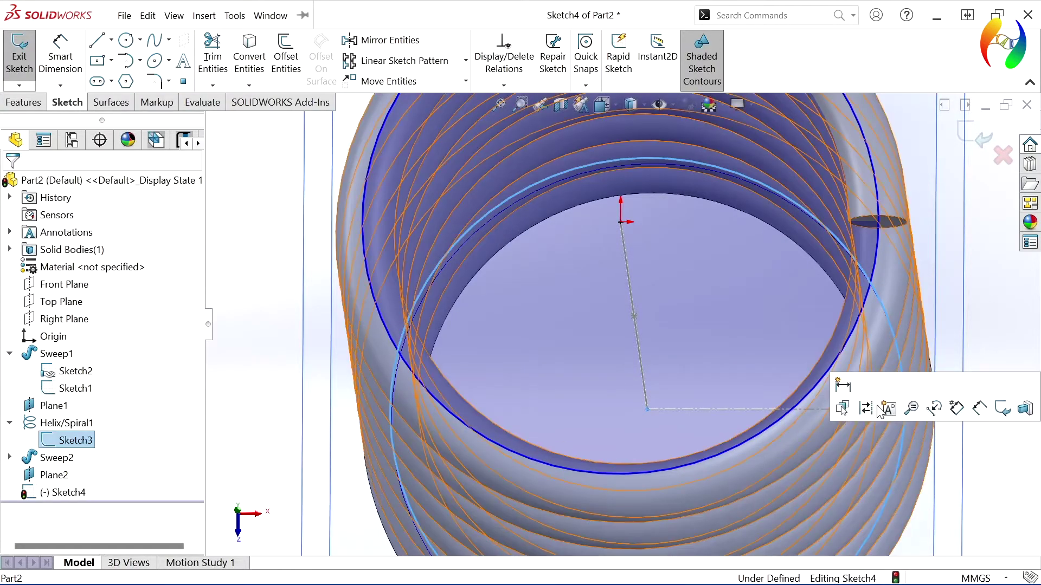
left_click(874, 261)
left_click(875, 262, "ctrl")
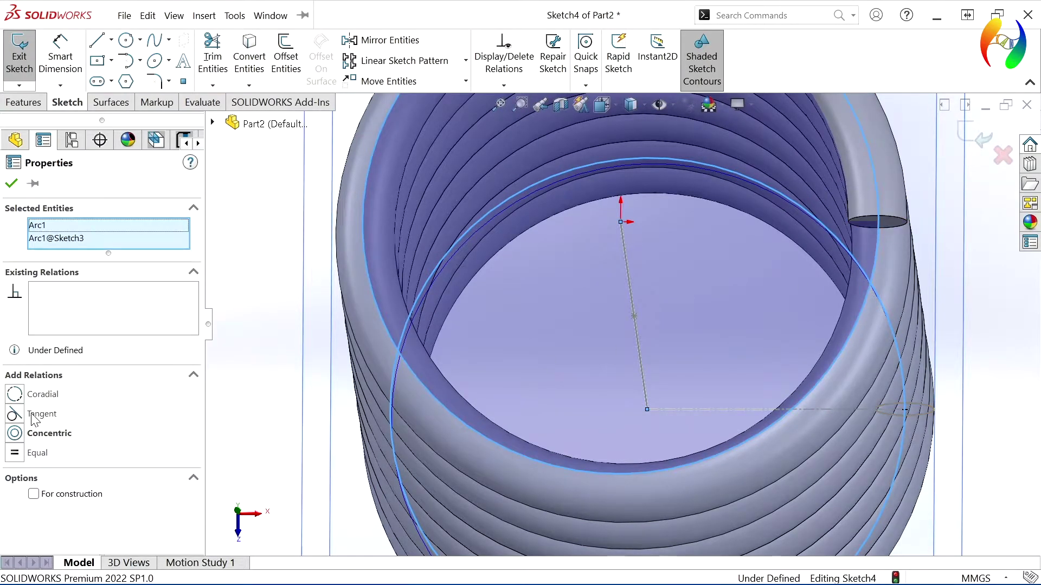
left_click(16, 454)
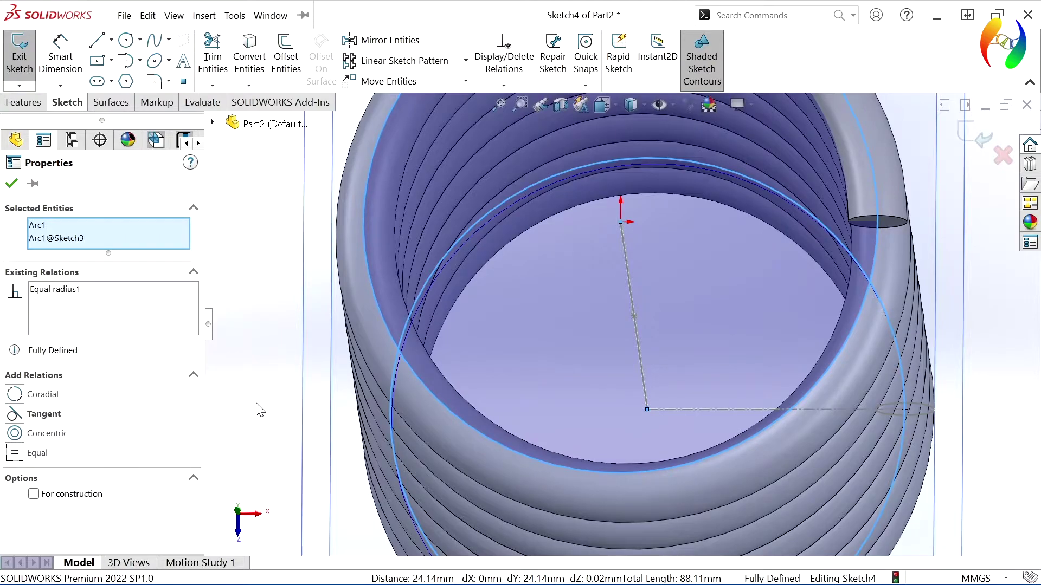
key("Escape")
key("ctrl+8")
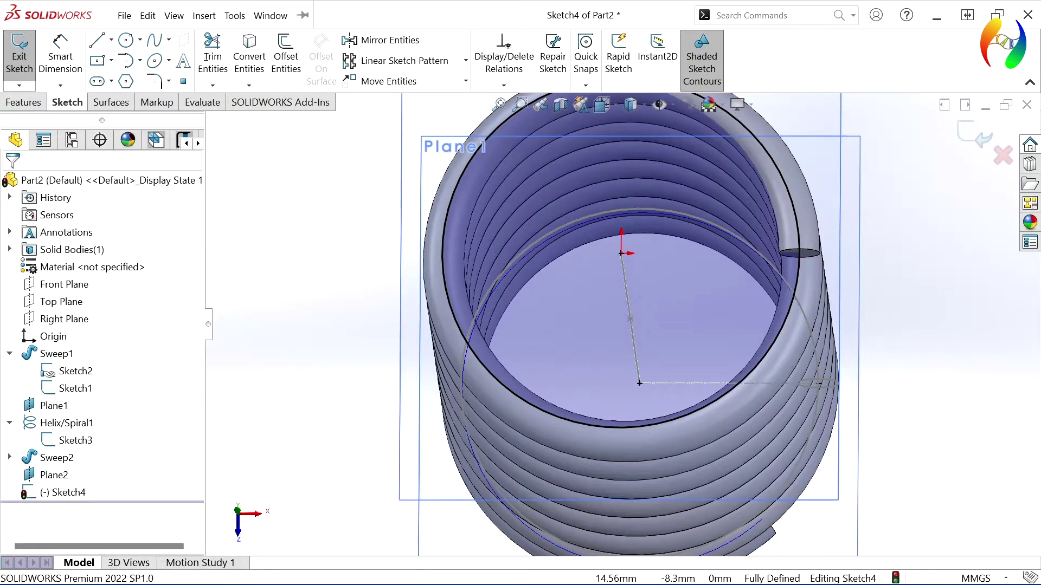
Step: Hide Sketch2 and Sketch3 from the model
right_click(84, 390)
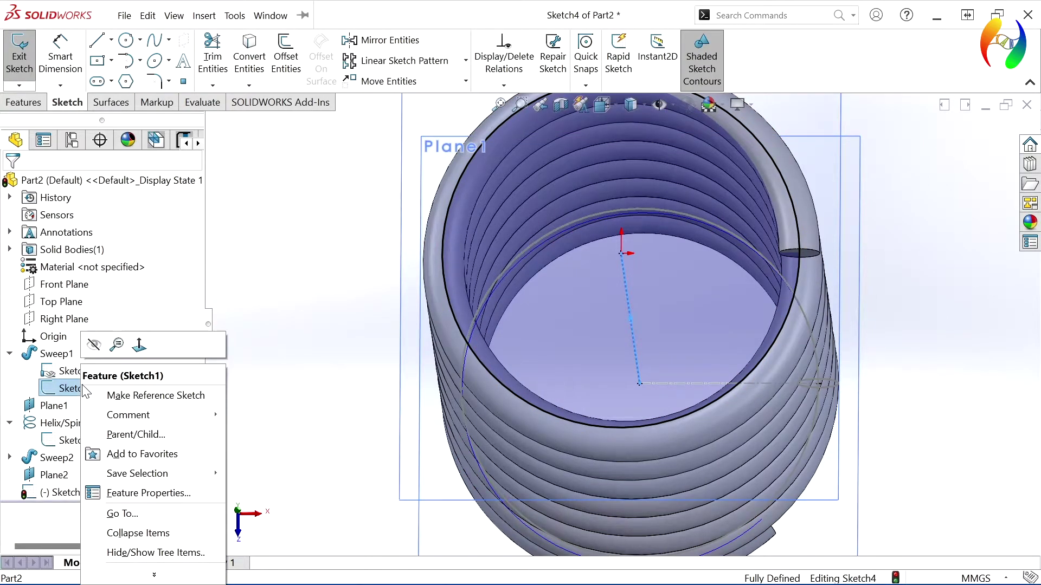
key("Escape")
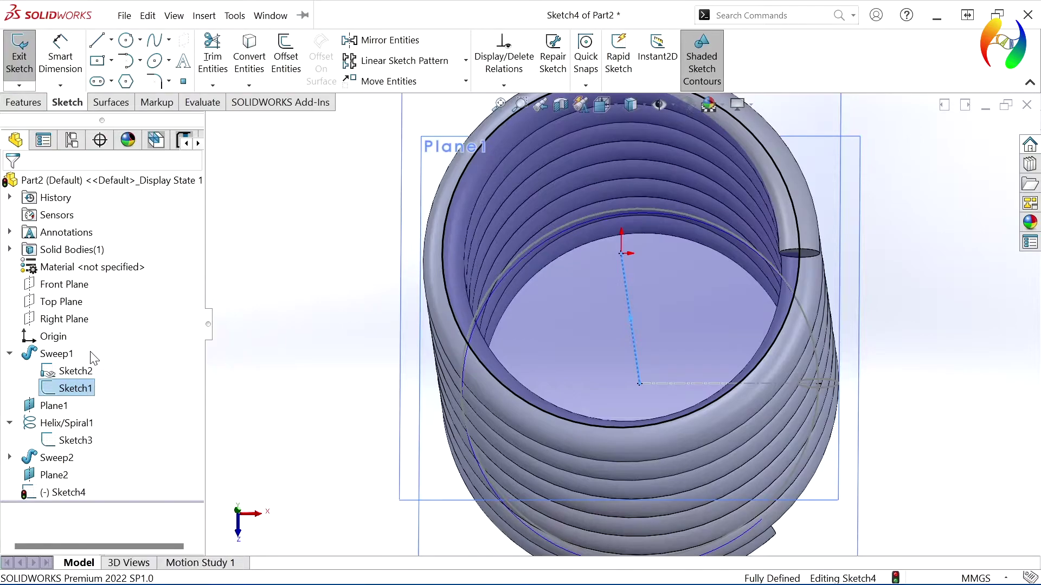
right_click(74, 374)
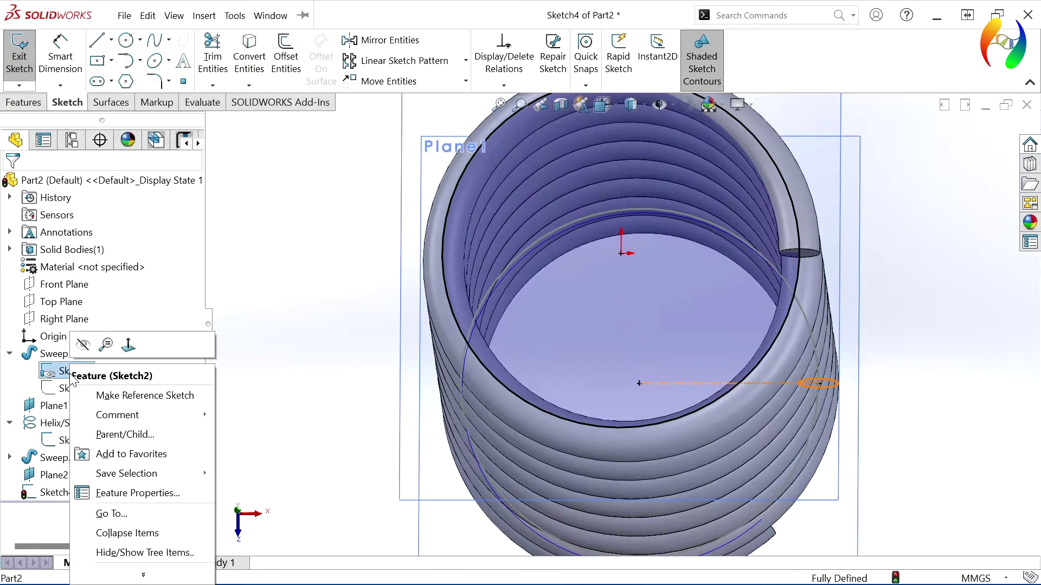
left_click(90, 347)
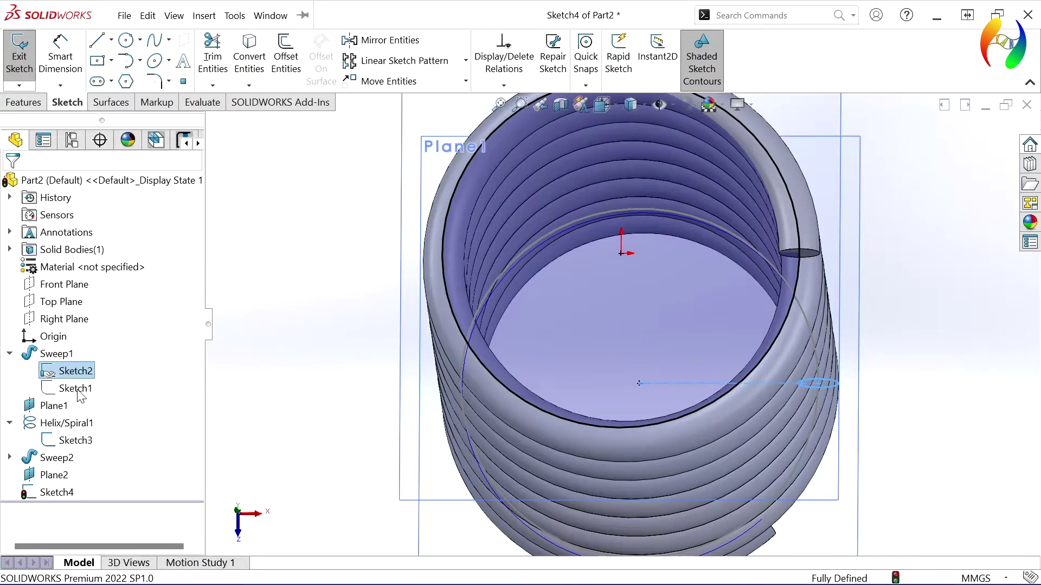
right_click(64, 447)
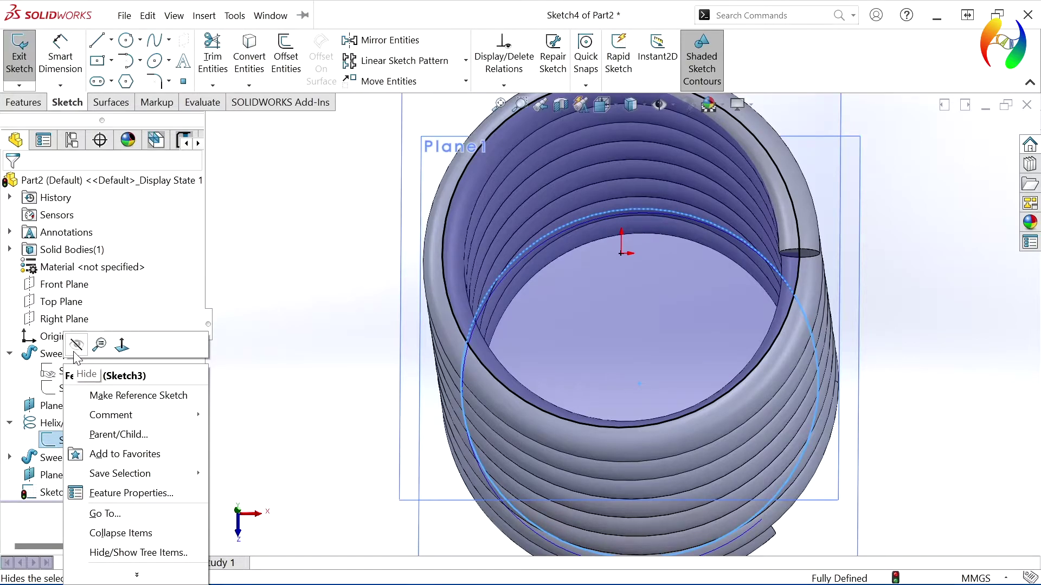
left_click(74, 352)
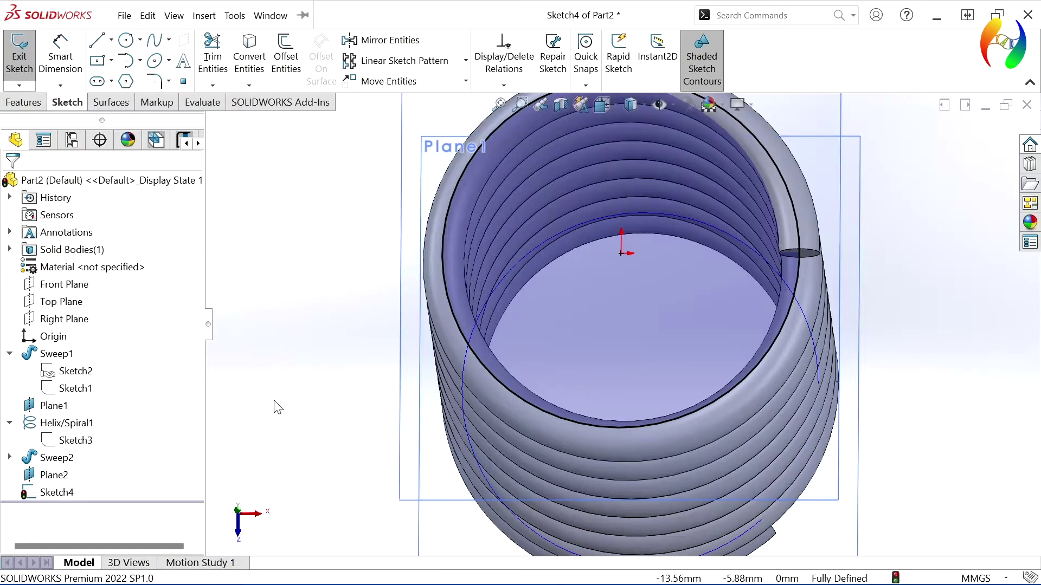
Step: Hide Plane1 and the Helix/Spiral1 curve
right_click(47, 410)
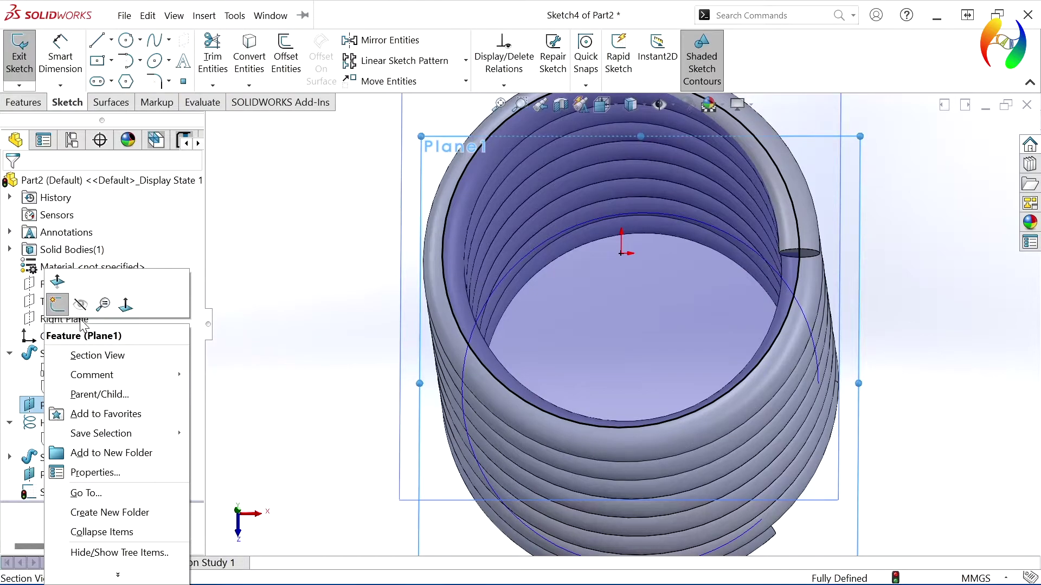
left_click(267, 426)
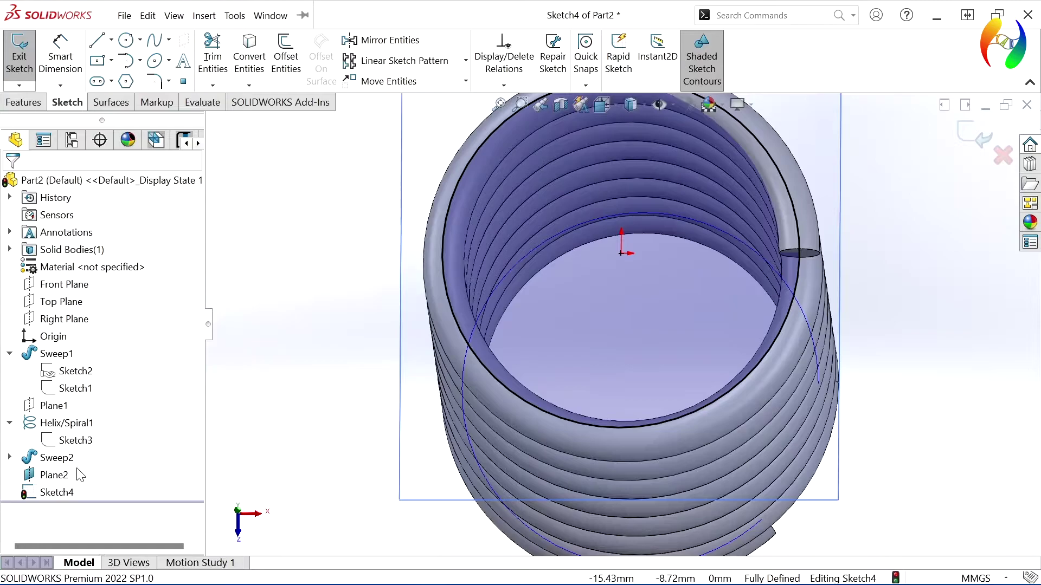
right_click(48, 423)
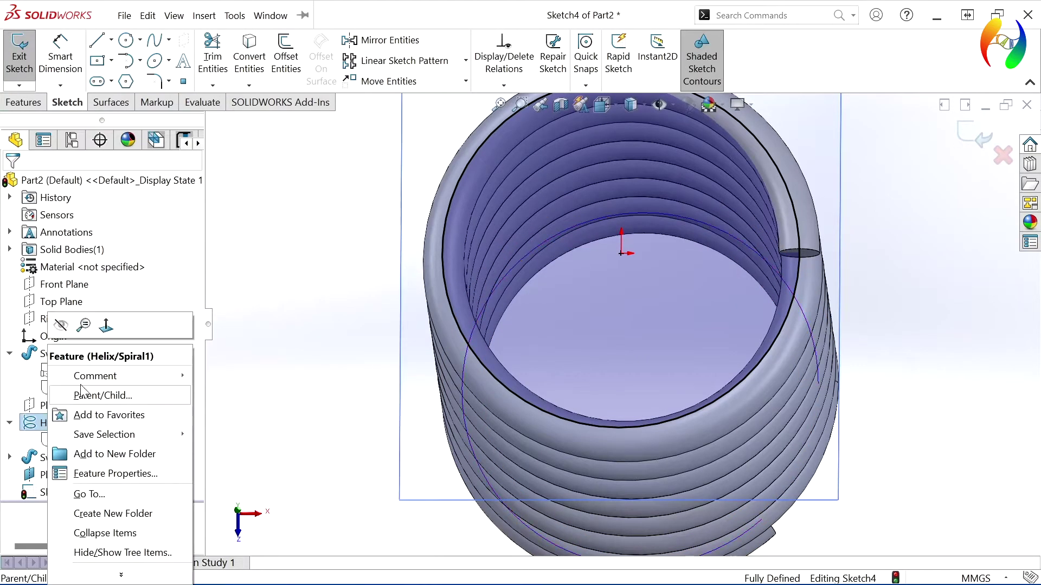
left_click(135, 358)
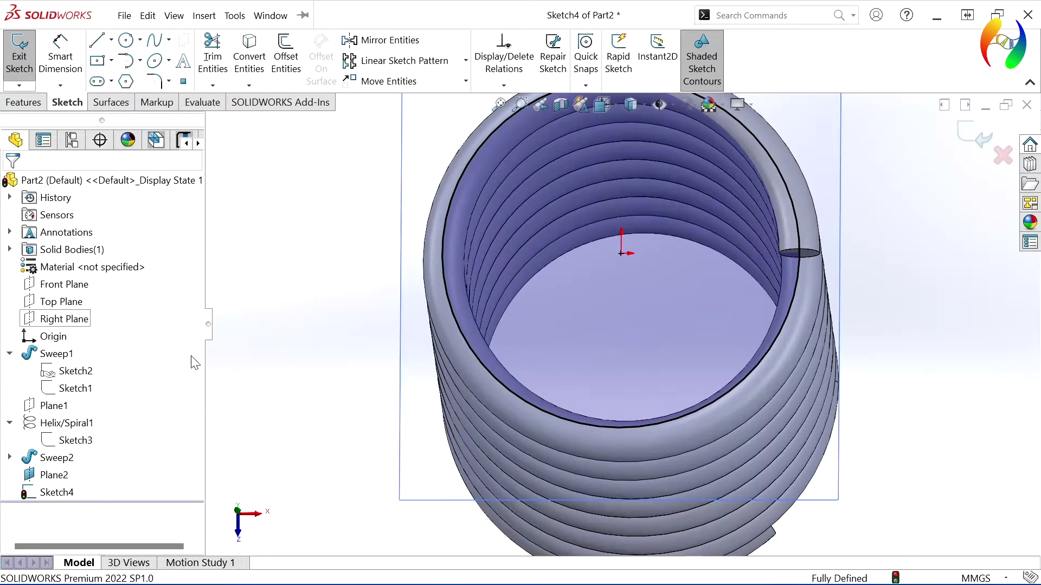
Step: Start a new Helix/Spiral on the Sketch4 circle, previewing 14 mm pitch regions
scroll(347, 445, "up", 3)
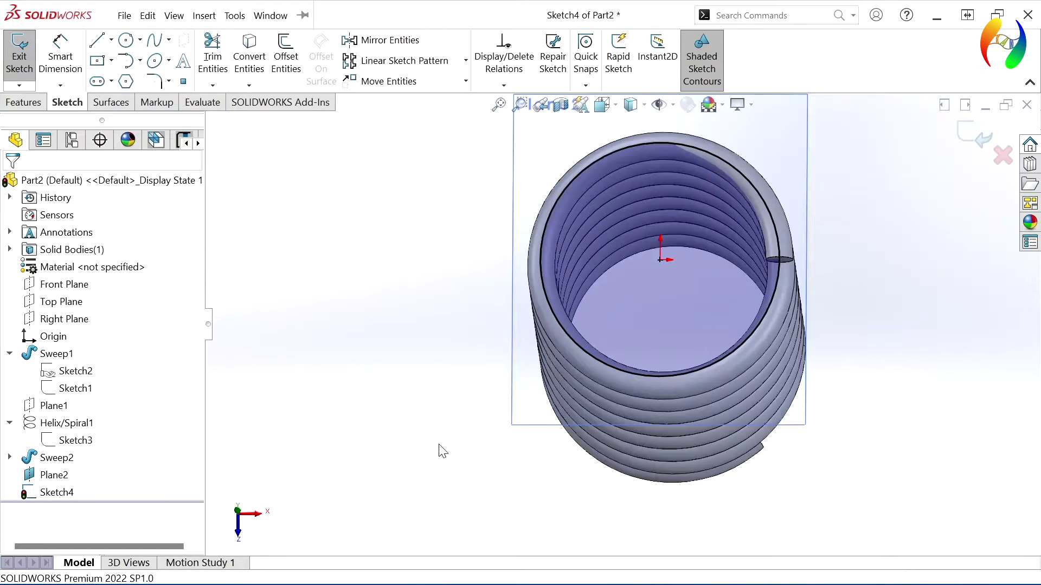
mouse_move(348, 448)
middle_mouse_down()
mouse_move(440, 389)
mouse_move(432, 356)
mouse_move(390, 394)
middle_mouse_up()
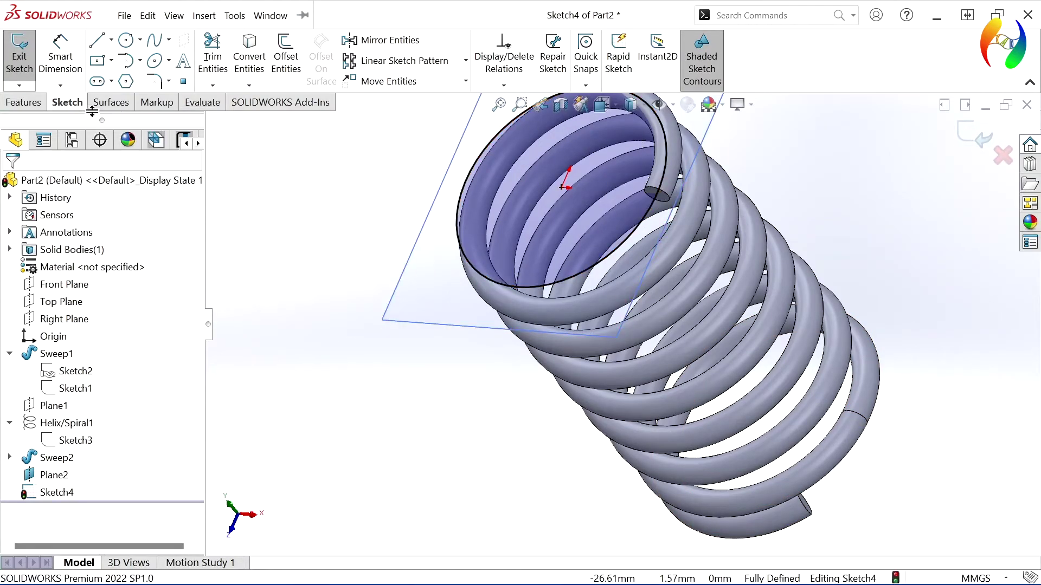
left_click(33, 103)
left_click(648, 85)
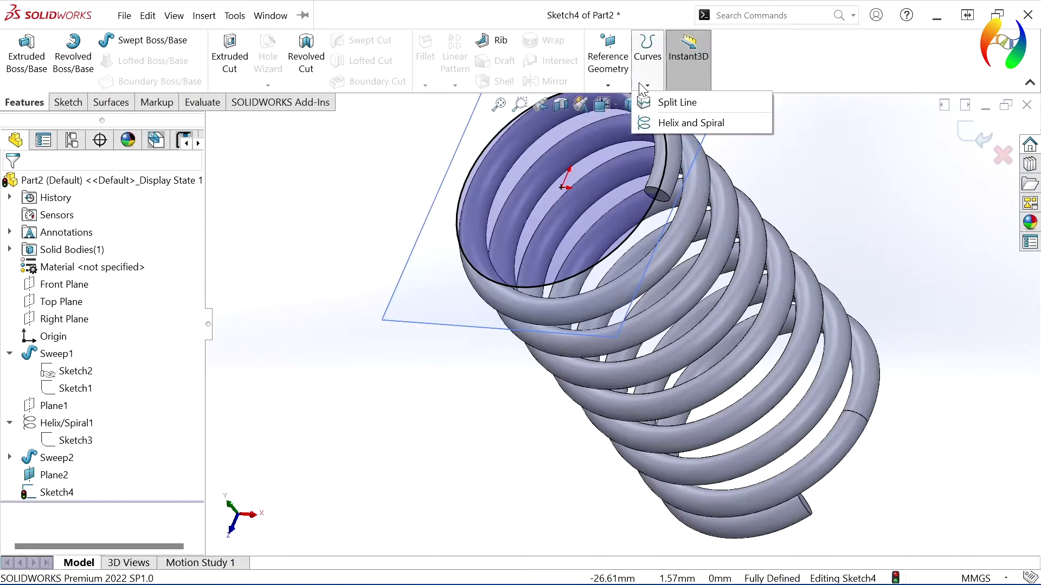
left_click(651, 121)
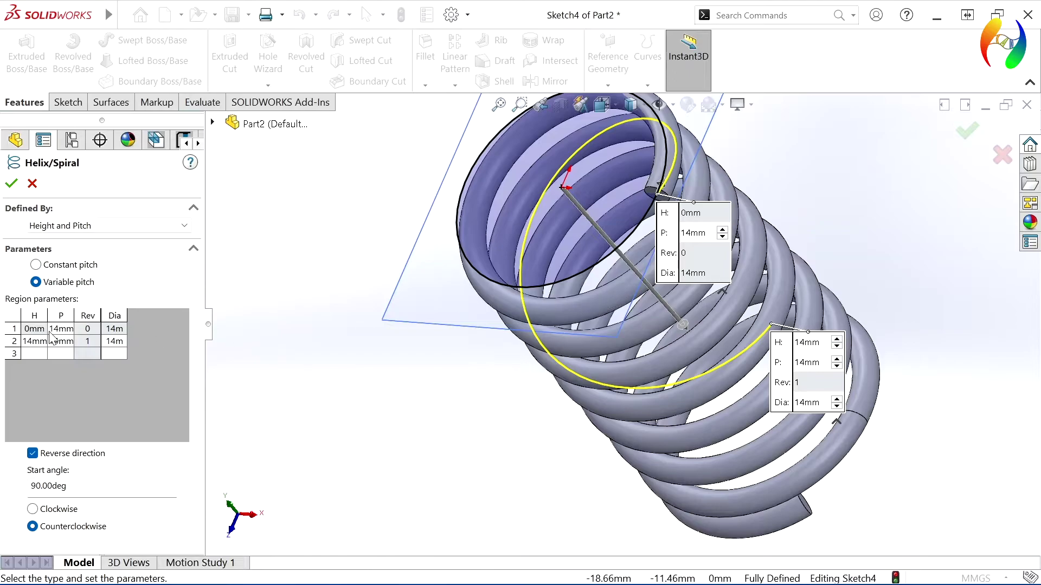
Step: Set the second region's height to 1.5 mm in the helix region table
left_click_drag(48, 312, 144, 316)
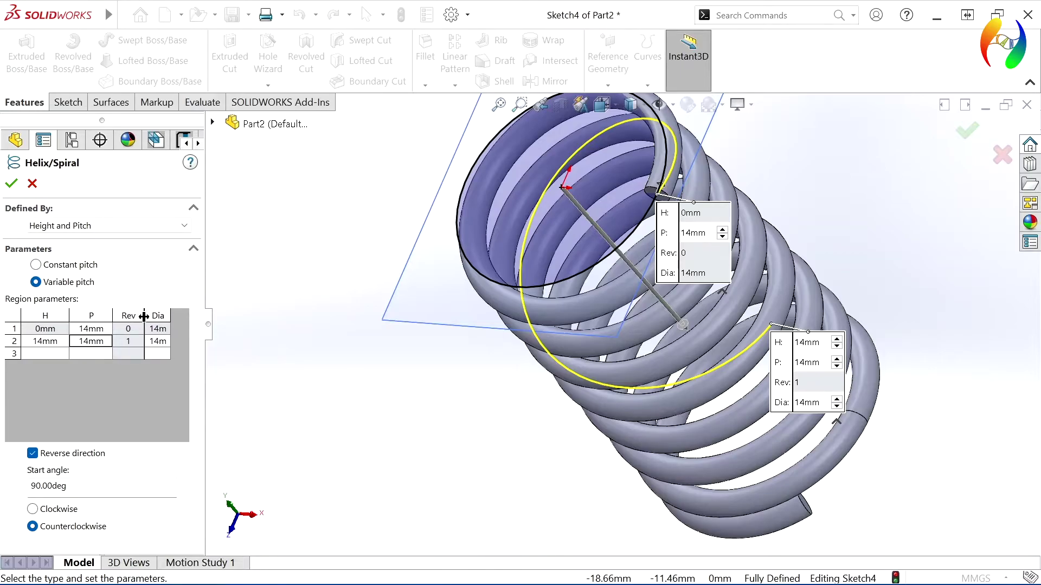
double_click(43, 341)
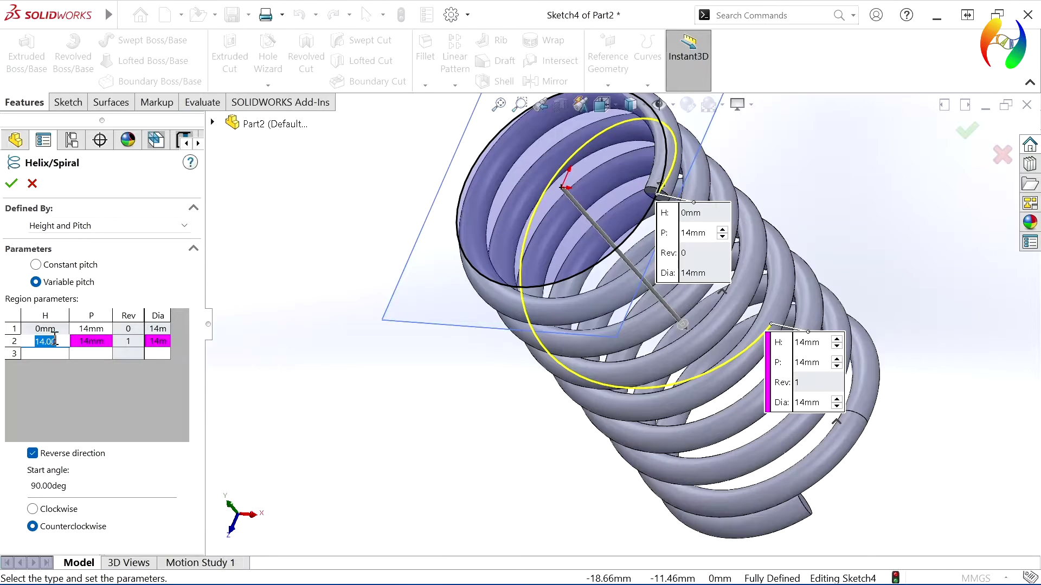
type("1.5")
key("Tab")
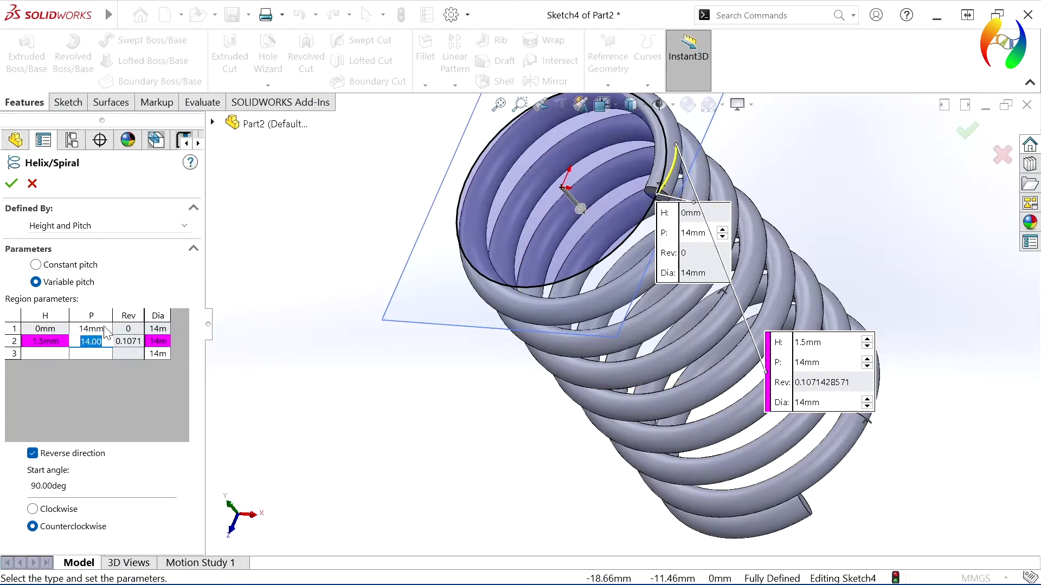
Step: Set the pitches to 3.44857 mm for region one and 0.001 mm for region two
left_click(101, 328)
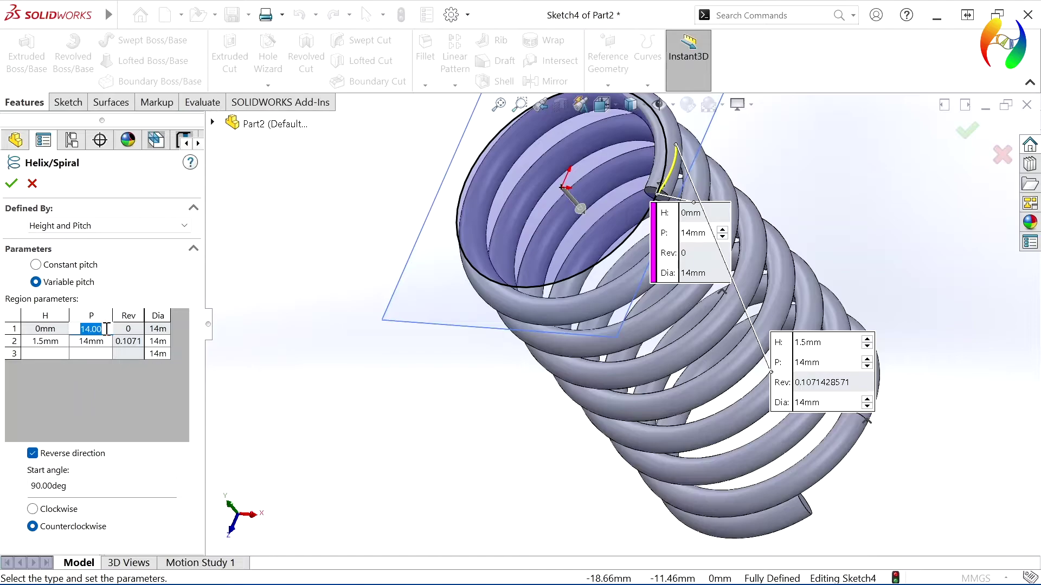
type("3.448")
type("57")
key("Return")
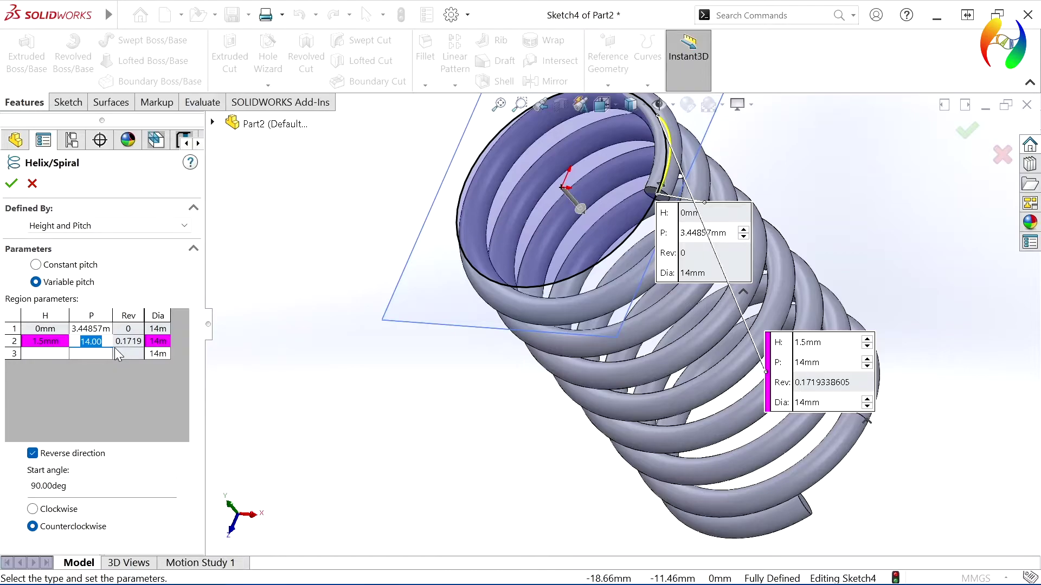
type("0")
key("Tab")
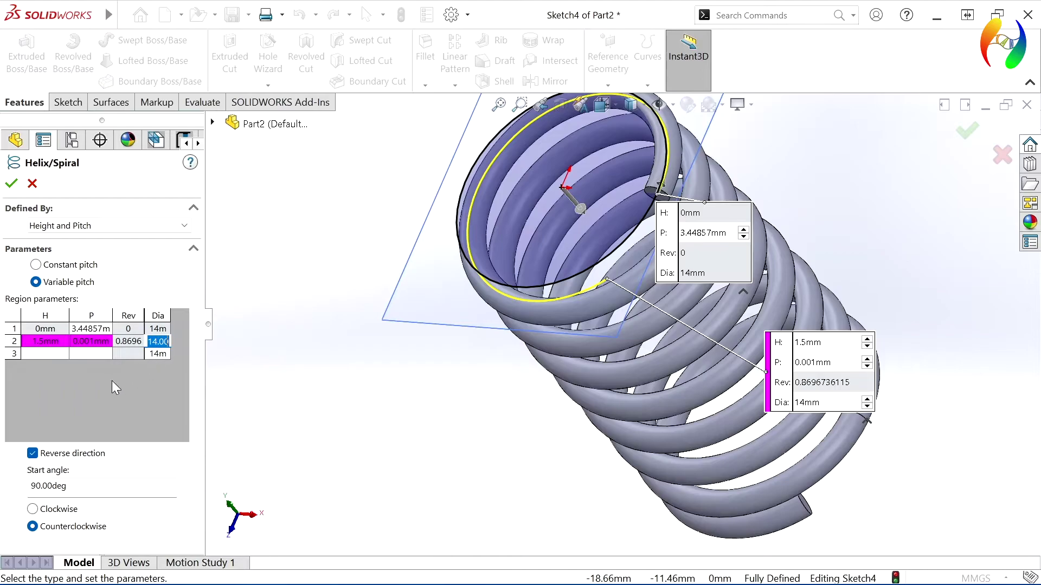
Step: Commit the 14 mm second-region diameter, reverse the helix, make it clockwise, and create Helix/Spiral2
left_click(142, 407)
left_click(32, 453)
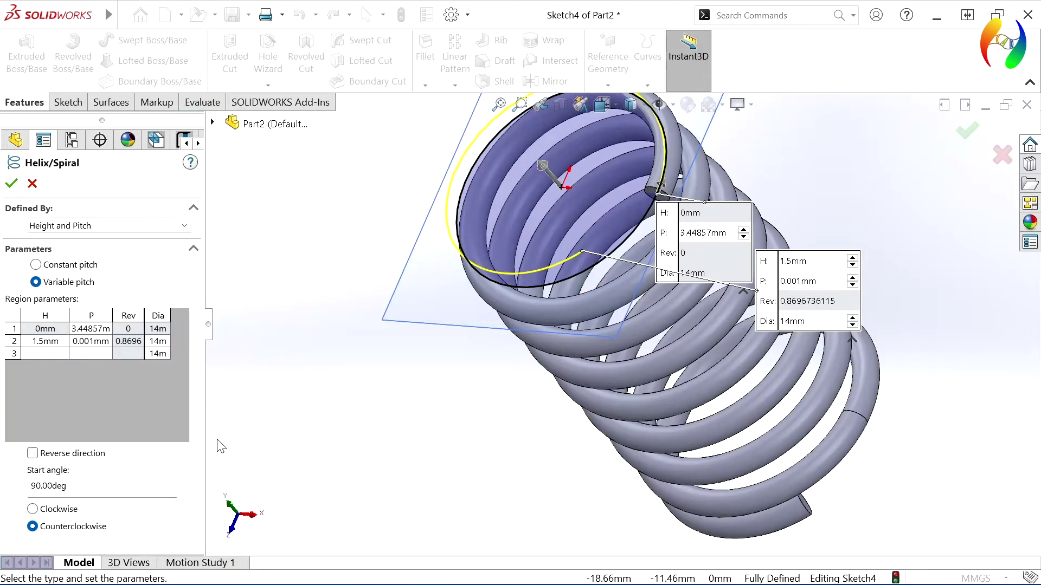
middle_click_drag(271, 441, 266, 412)
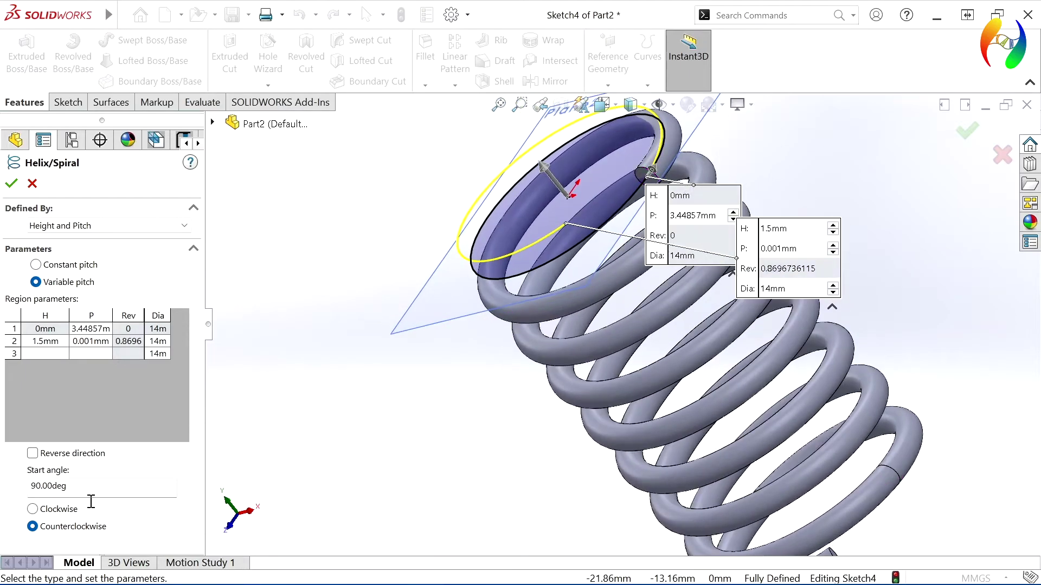
left_click(33, 509)
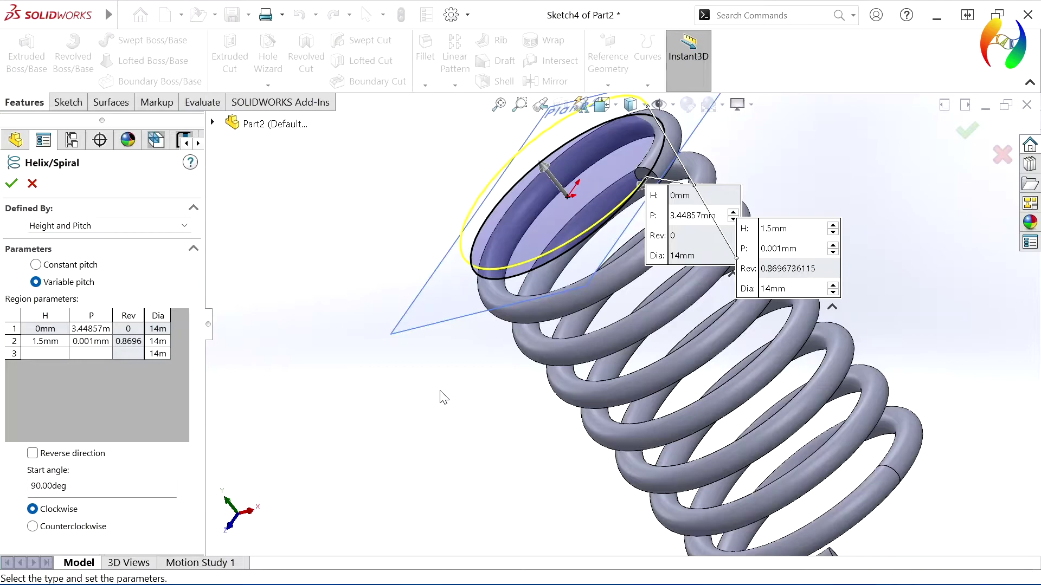
middle_click_drag(441, 395, 421, 392)
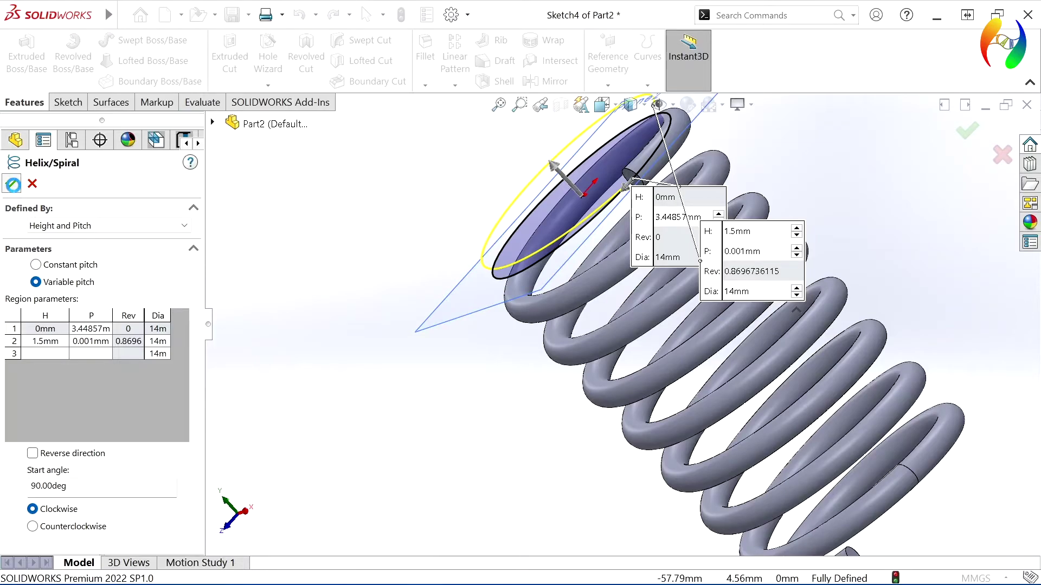
key("Return")
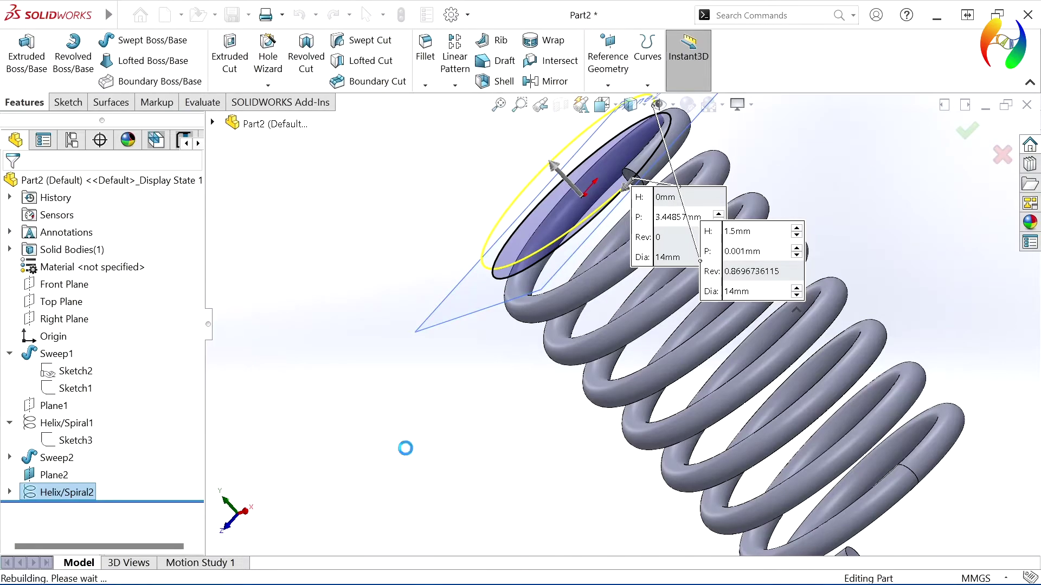
Step: Hide Plane2 from the view
left_click(379, 367)
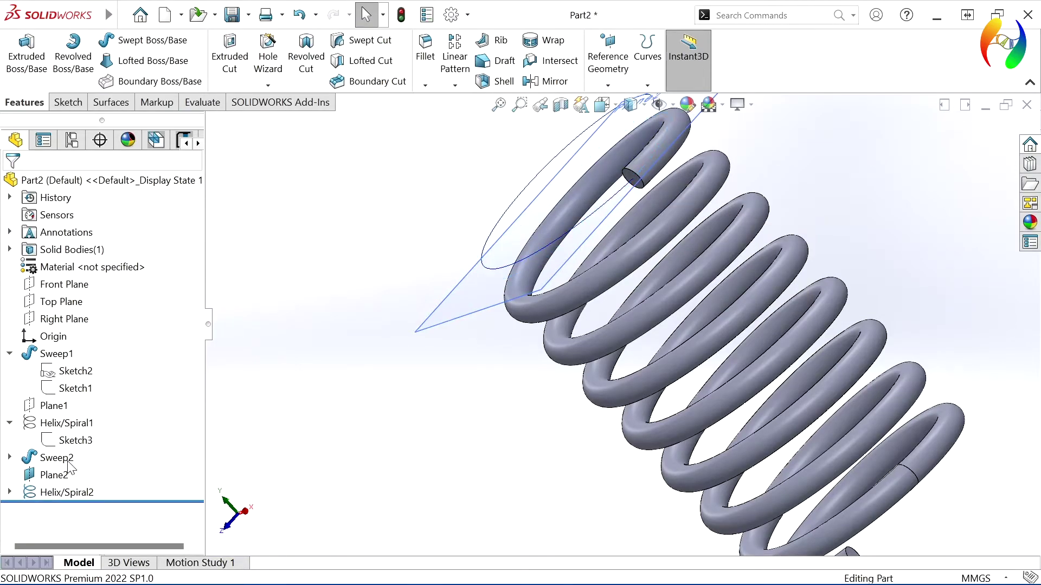
right_click(43, 478)
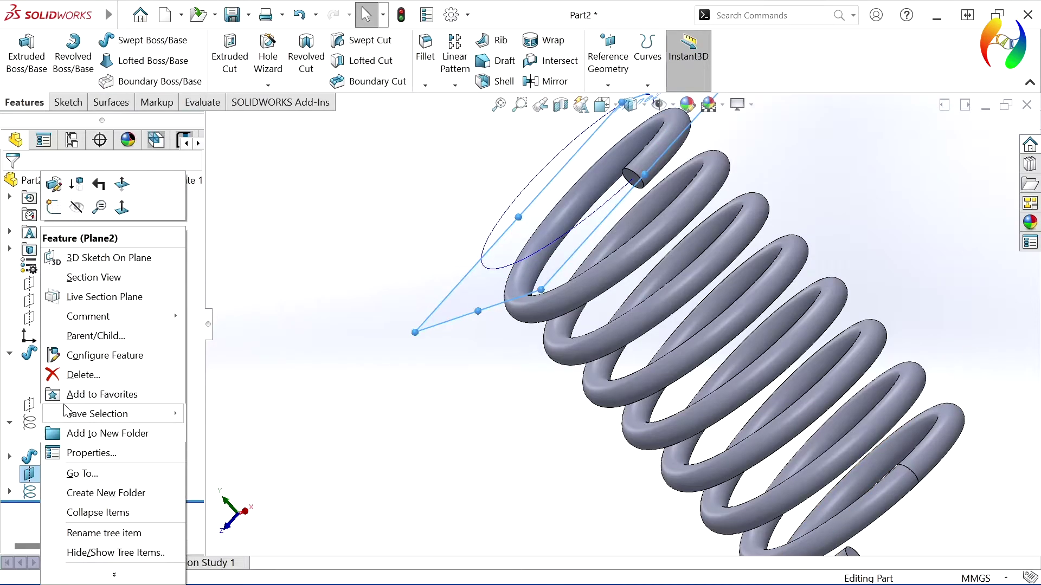
left_click(75, 208)
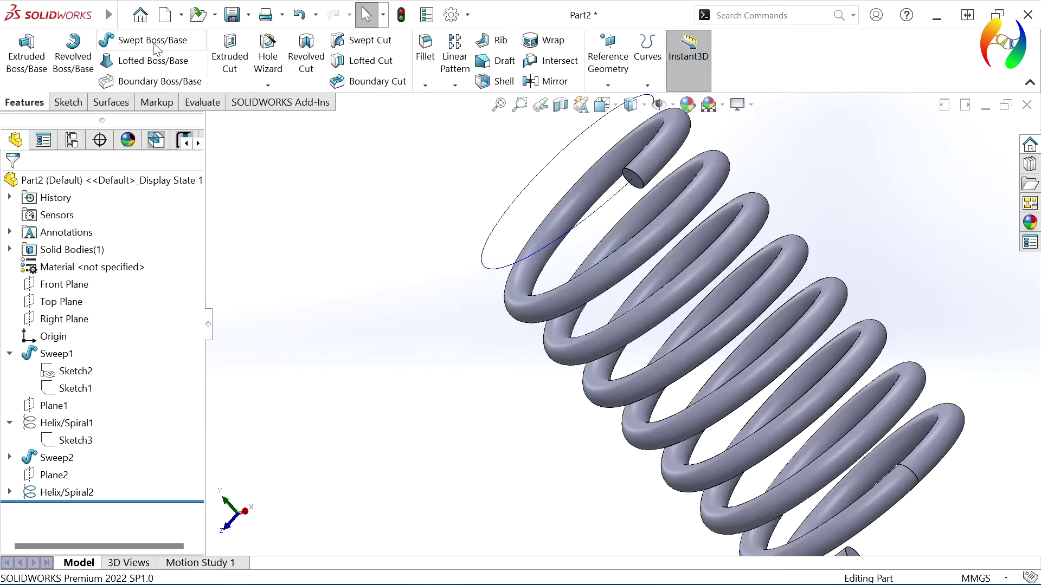
Step: Sweep the coil end's circular edge along Helix/Spiral2 to create Sweep3
left_click(641, 182)
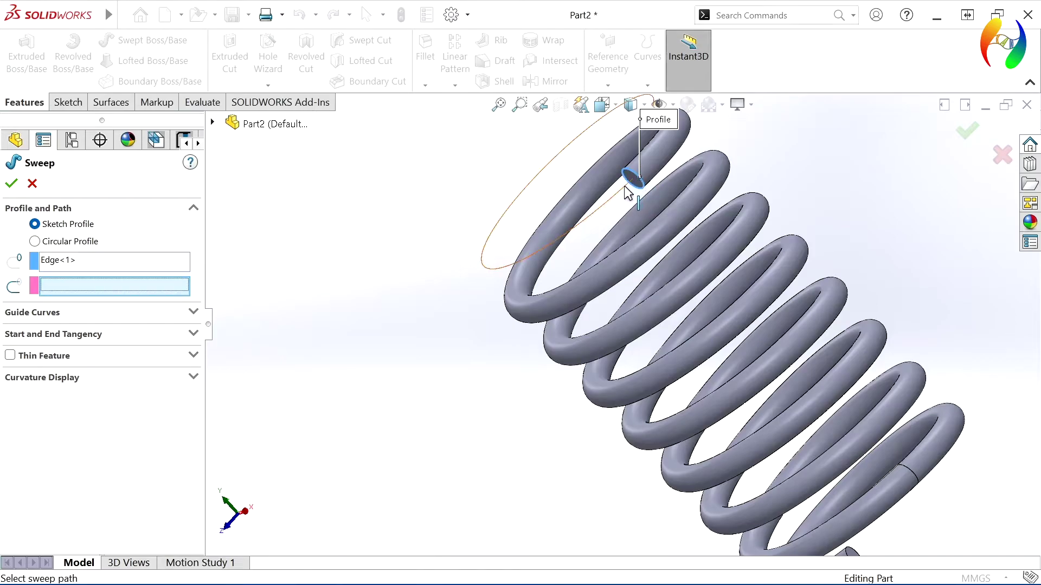
left_click(482, 266)
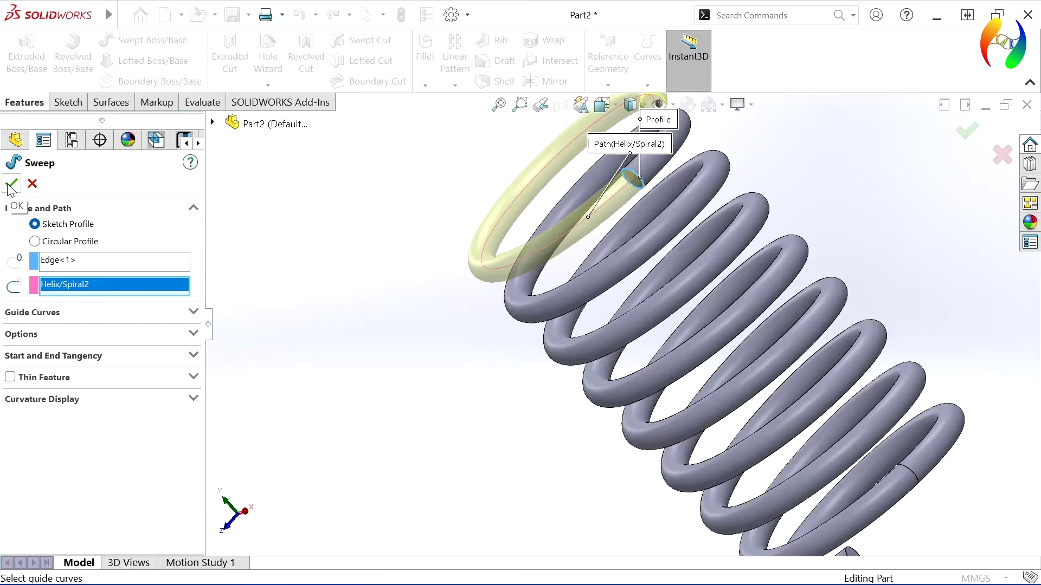
left_click(11, 185)
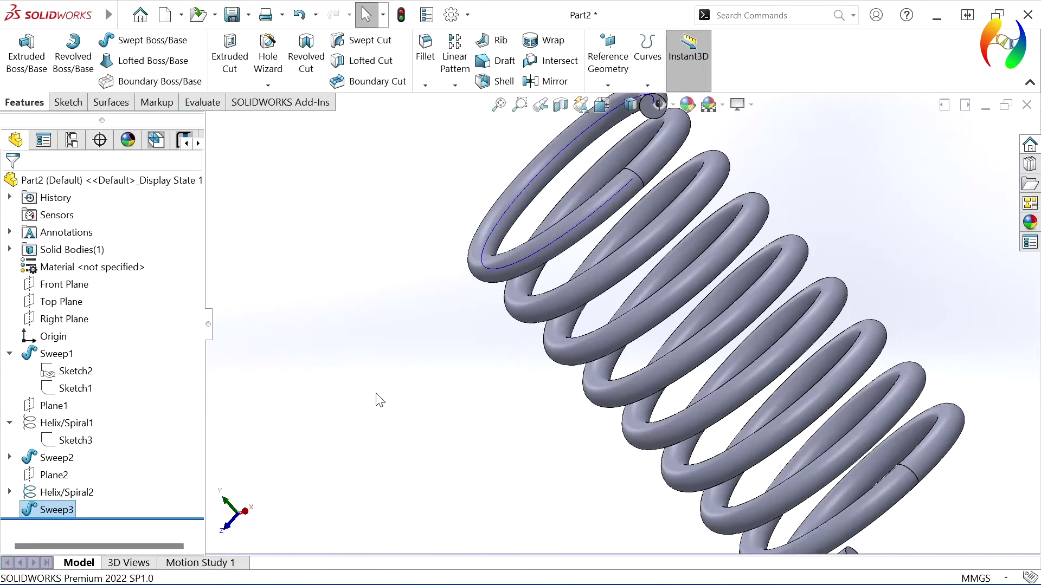
Step: Open empty Sketch5 on the Front Plane and zoom in on the spring's top end
scroll(743, 391, "up", 2)
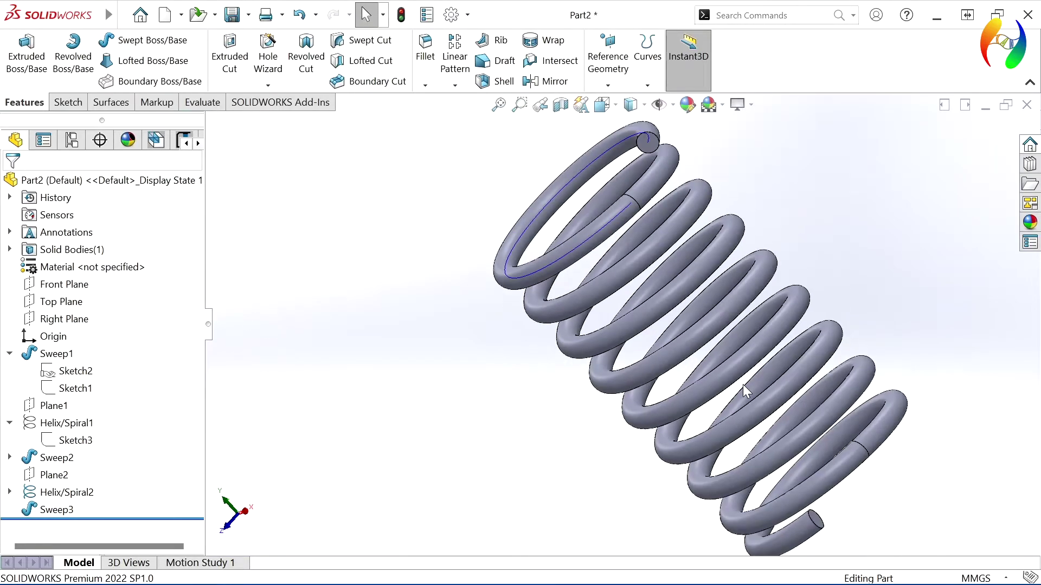
mouse_move(729, 181)
middle_mouse_down()
mouse_move(749, 129)
mouse_move(710, 230)
middle_mouse_up()
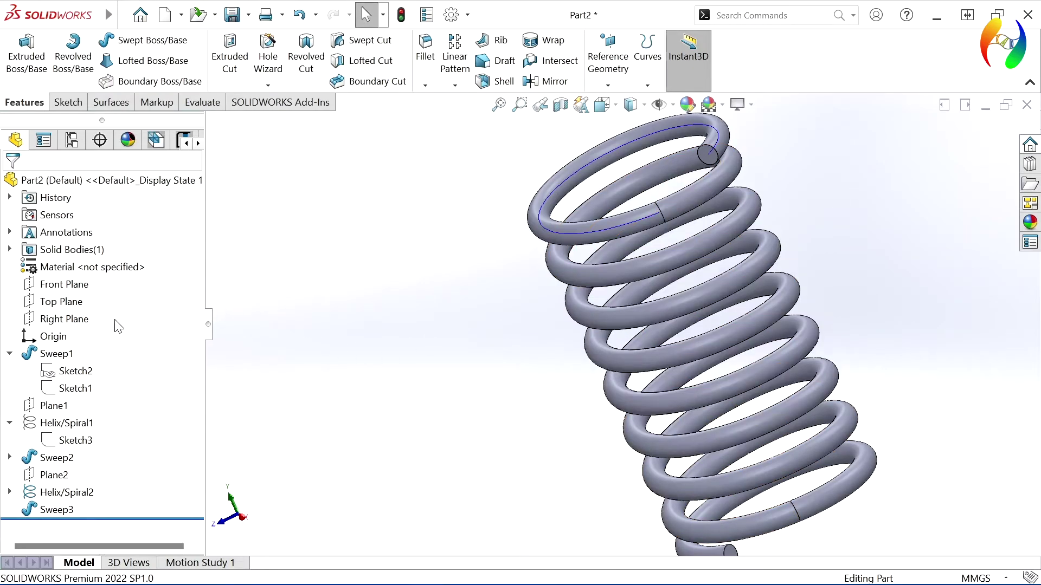
left_click(65, 286)
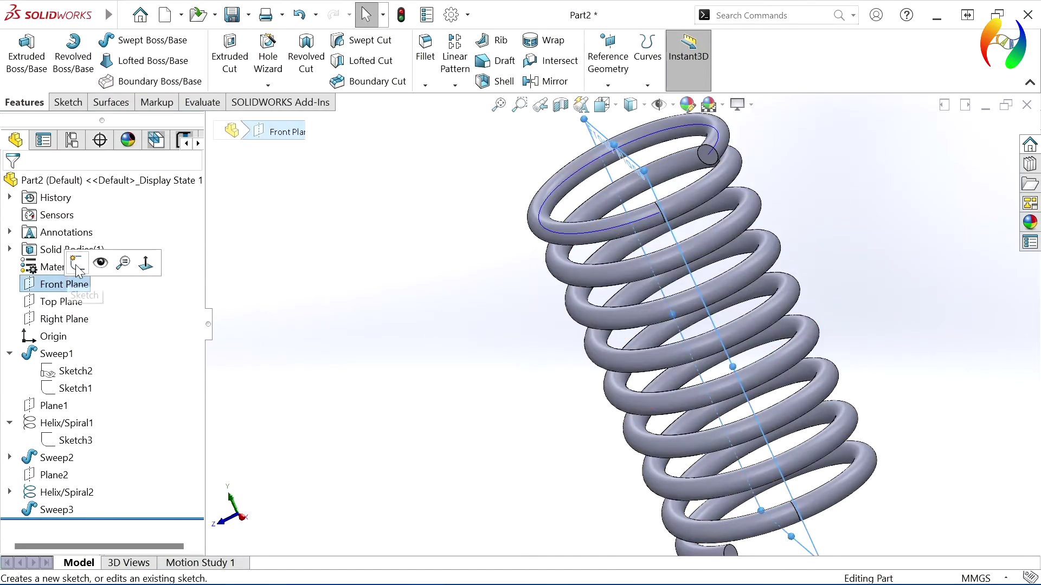
left_click(79, 269)
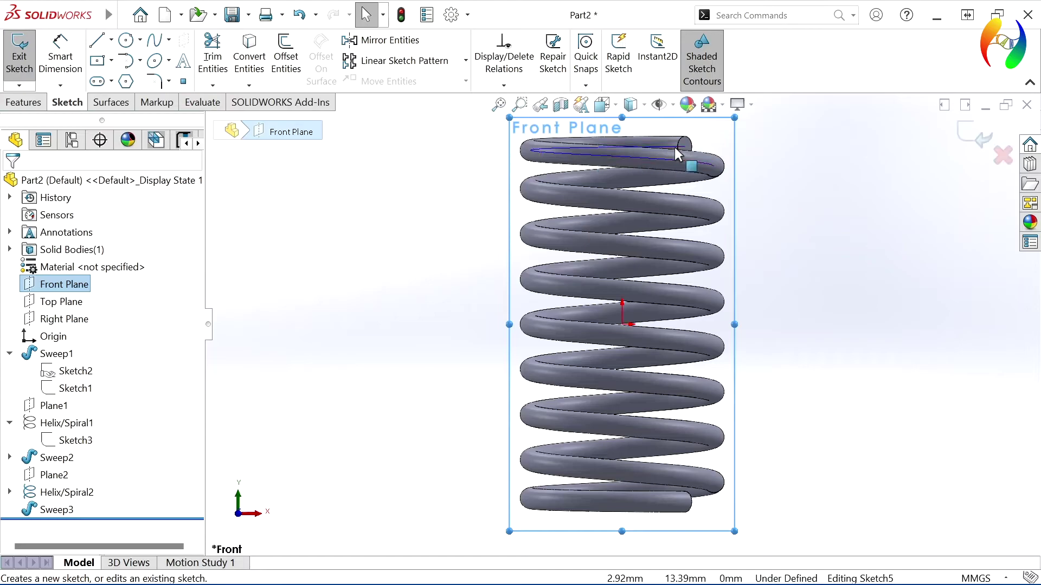
scroll(684, 152, "down", 3)
scroll(684, 152, "down", 2)
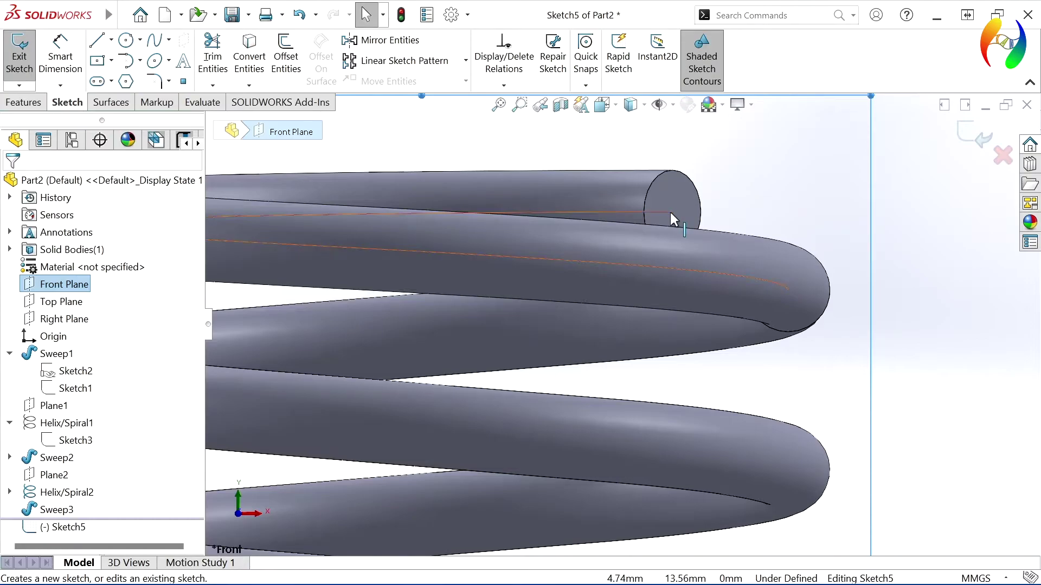
scroll(673, 322, "down", 2)
scroll(671, 319, "up", 4)
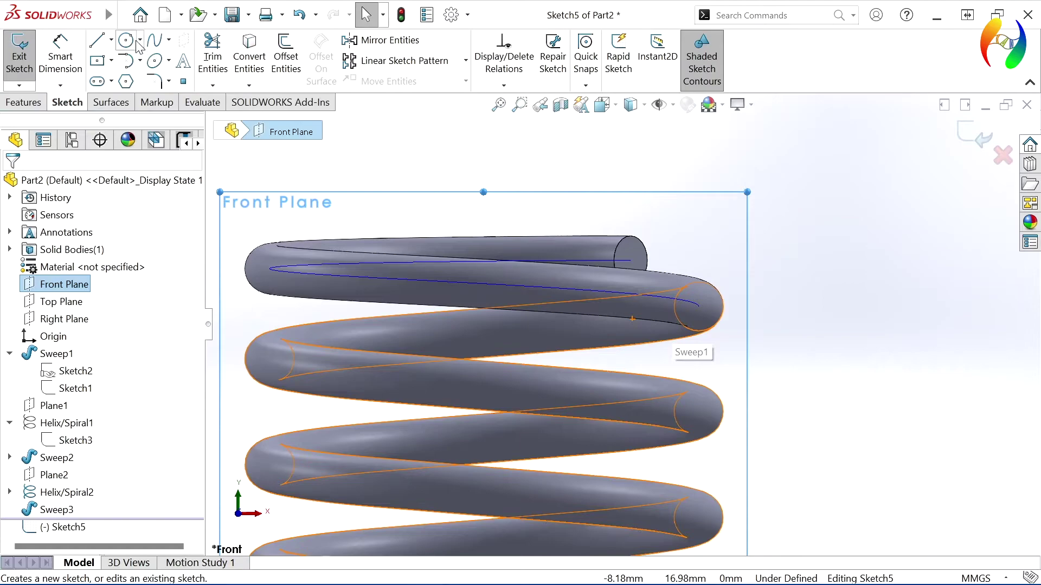
Step: Draw a corner-to-corner rectangle over the spring's top coil
left_click(111, 61)
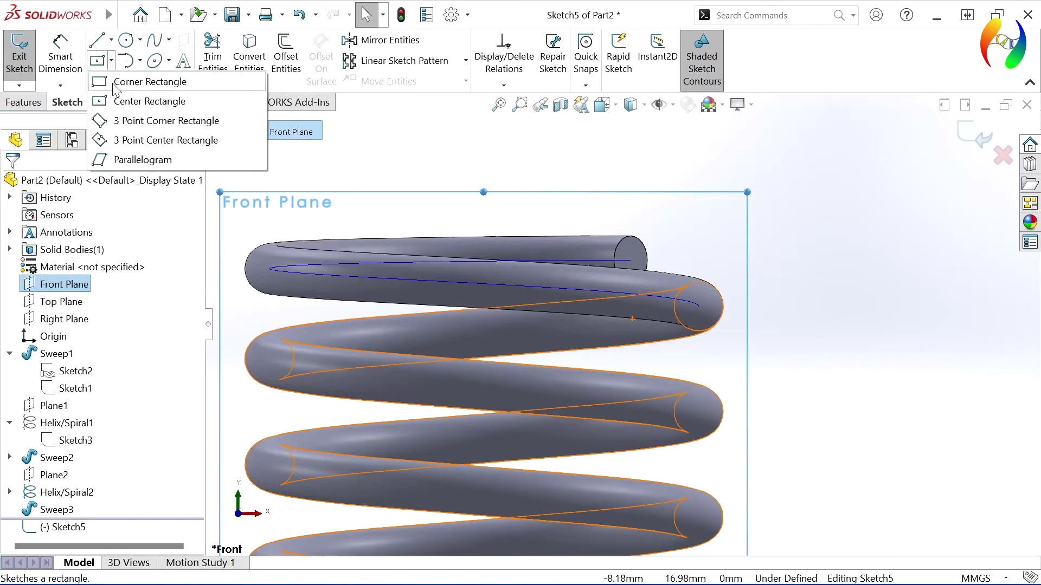
left_click(286, 190)
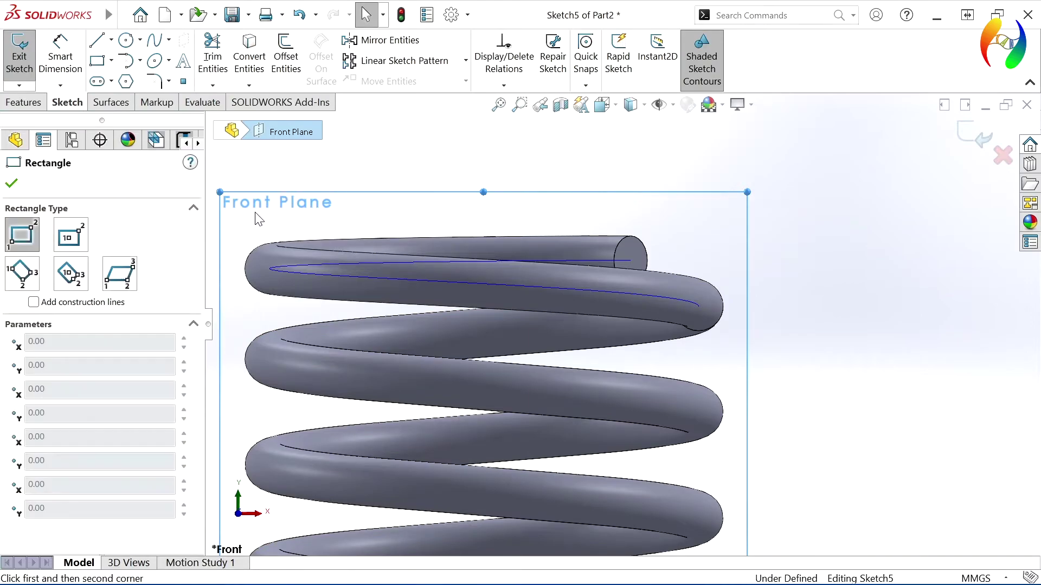
left_click(230, 249)
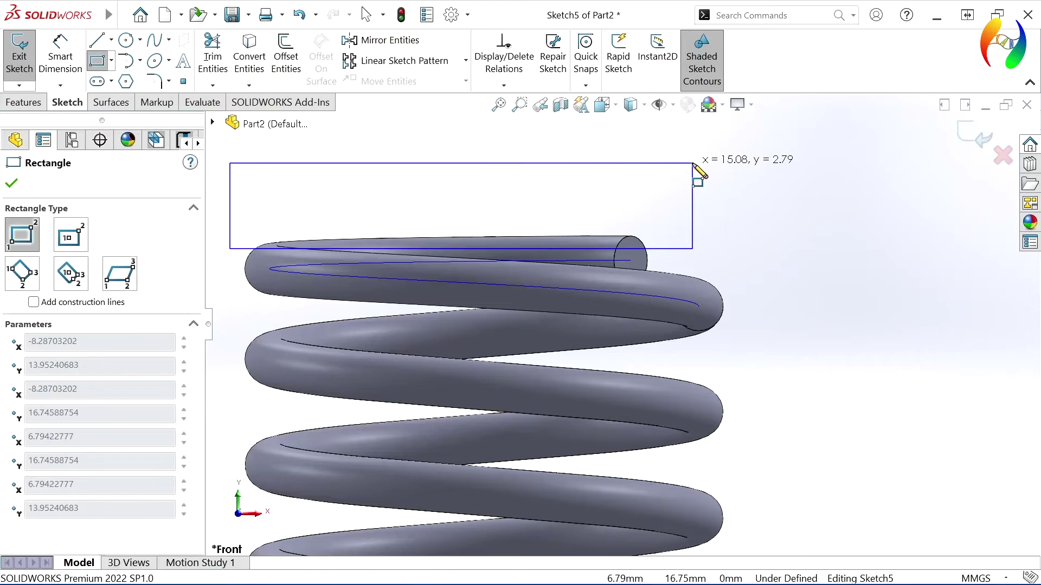
left_click(693, 159)
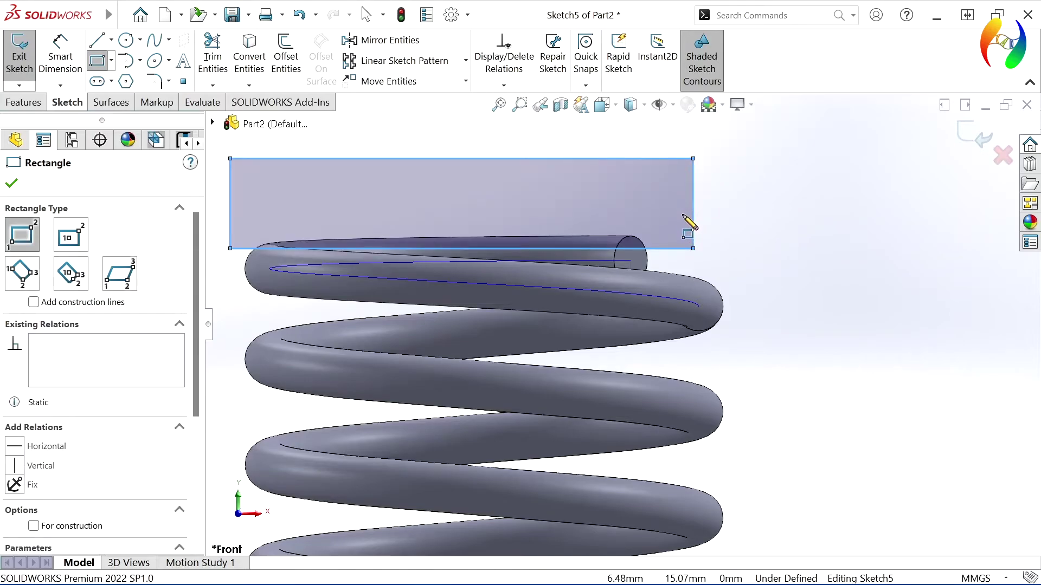
key("Escape")
key("Escape")
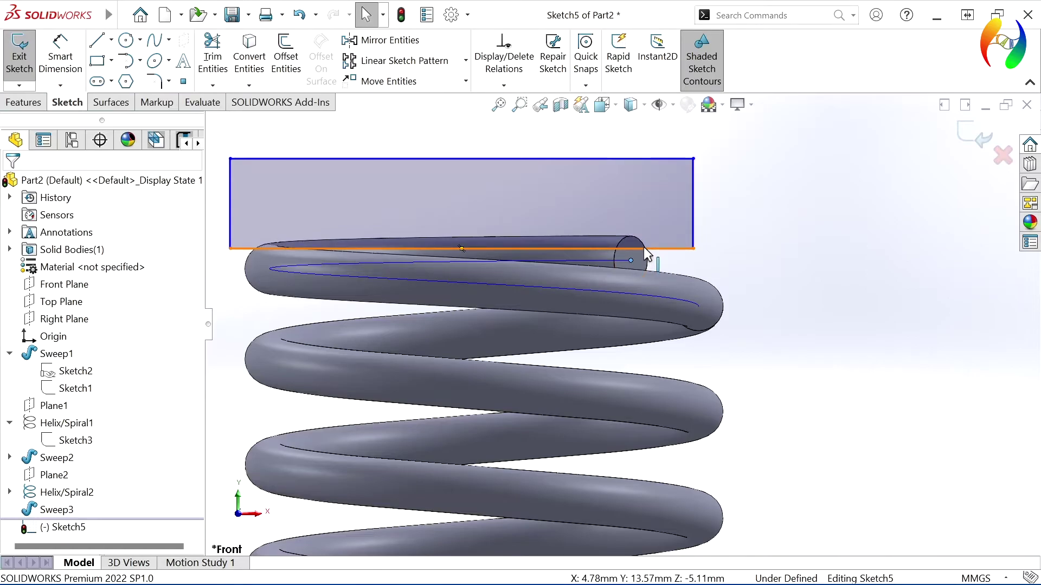
Step: Select the rectangle's bottom edge together with the coil end's centre point
left_click(644, 248)
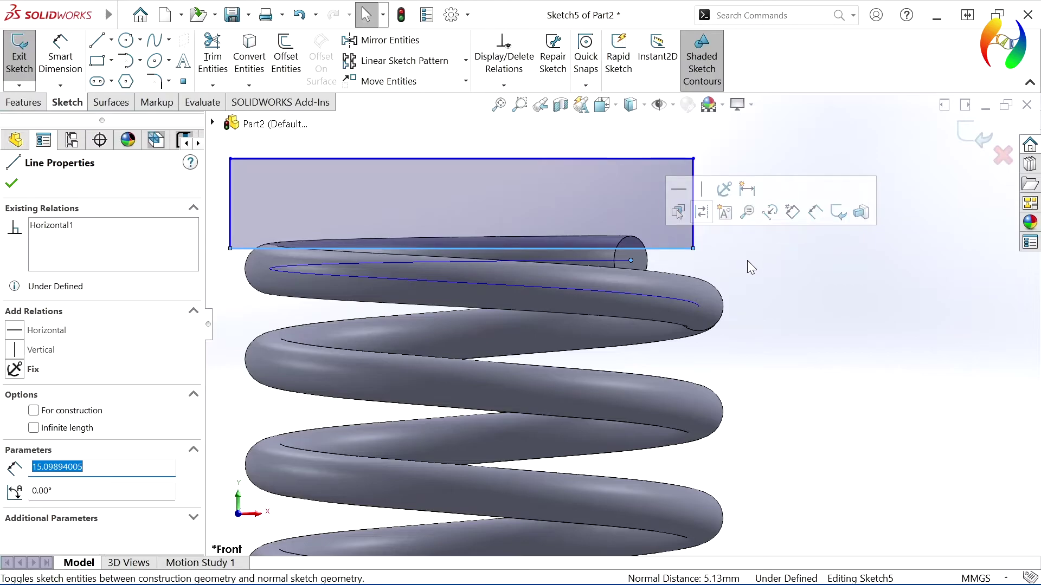
key("Escape")
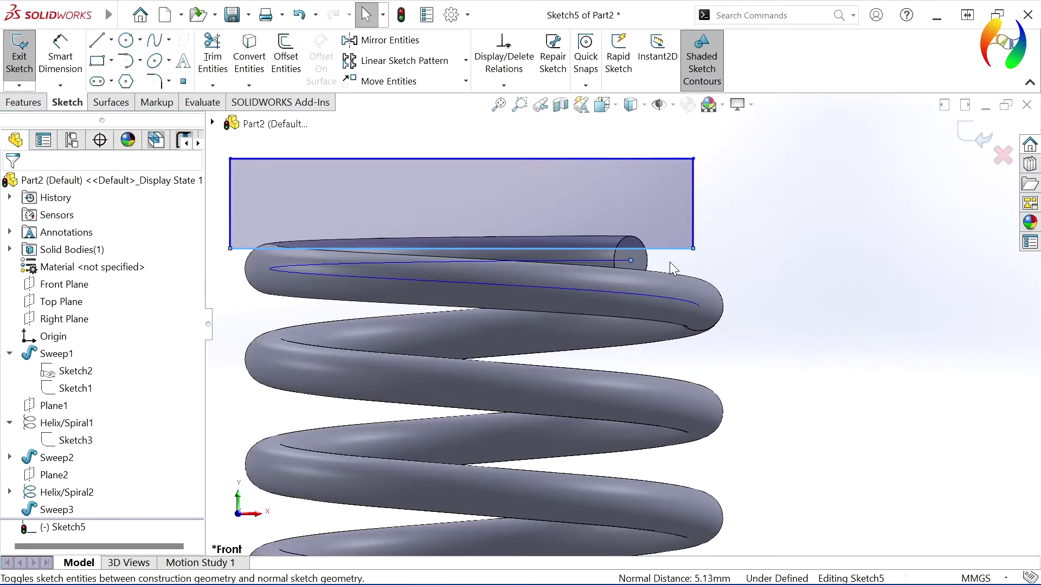
left_click(632, 259)
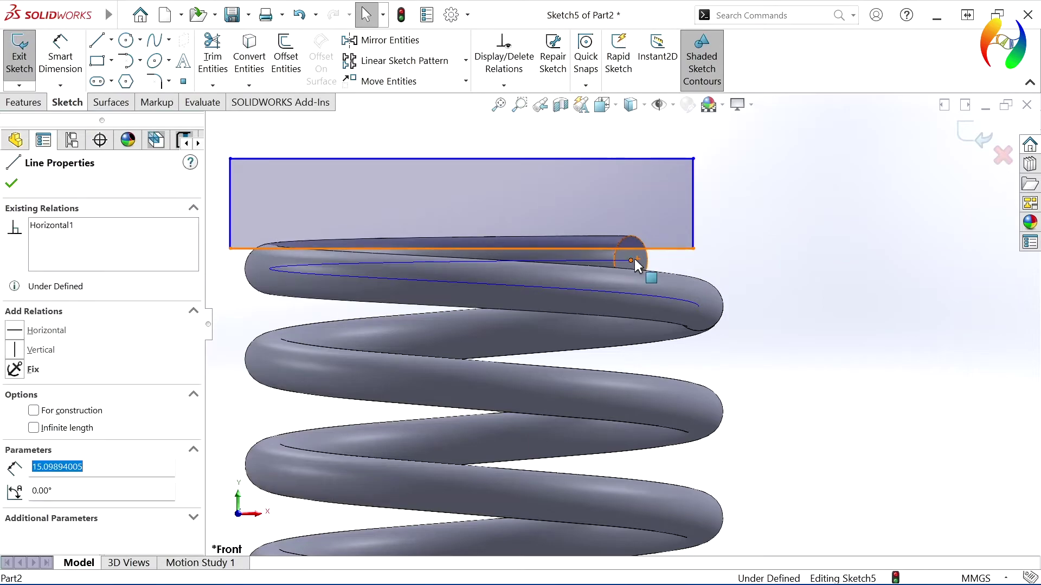
left_click(630, 259)
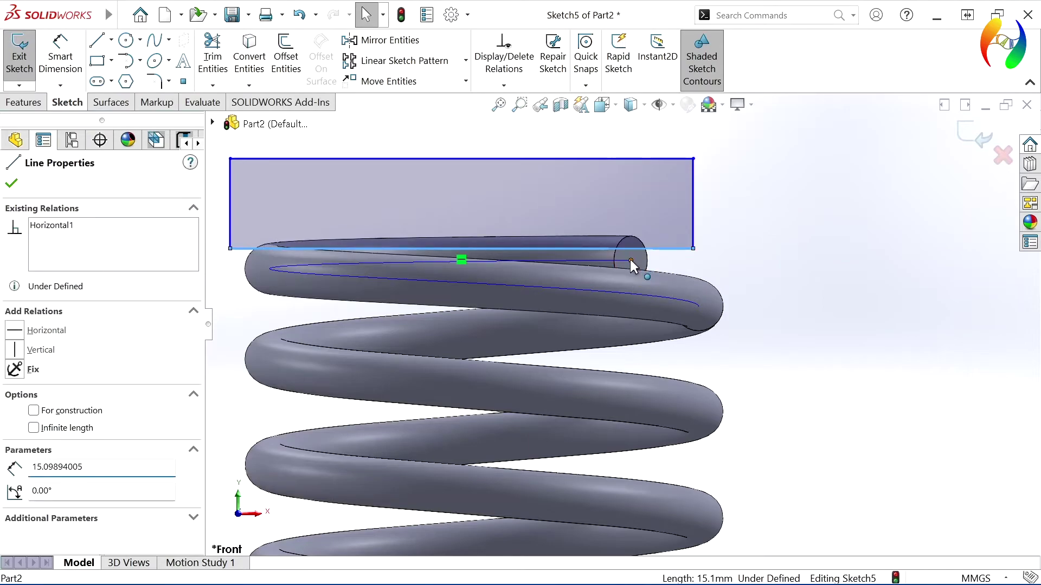
left_click(630, 259)
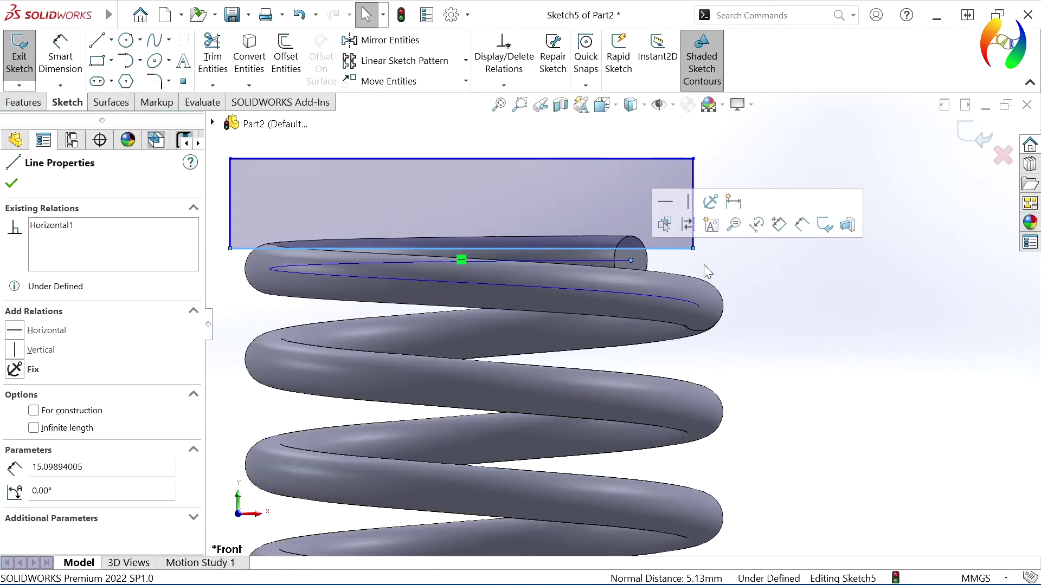
key("Escape")
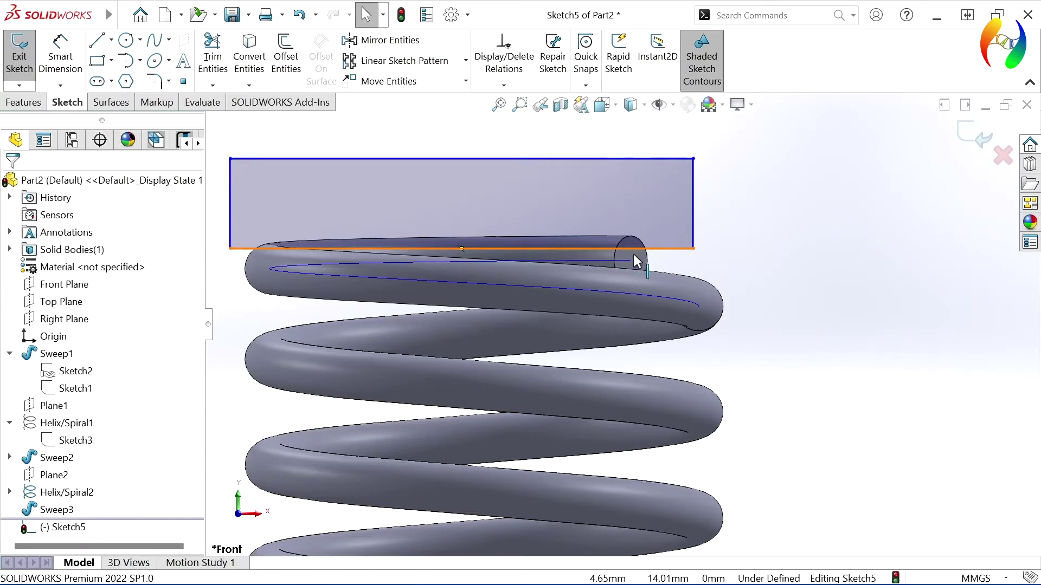
Step: Nudge the rectangle's bottom edge and draw a horizontal line from the coil end's centre
left_click_drag(630, 261, 632, 253)
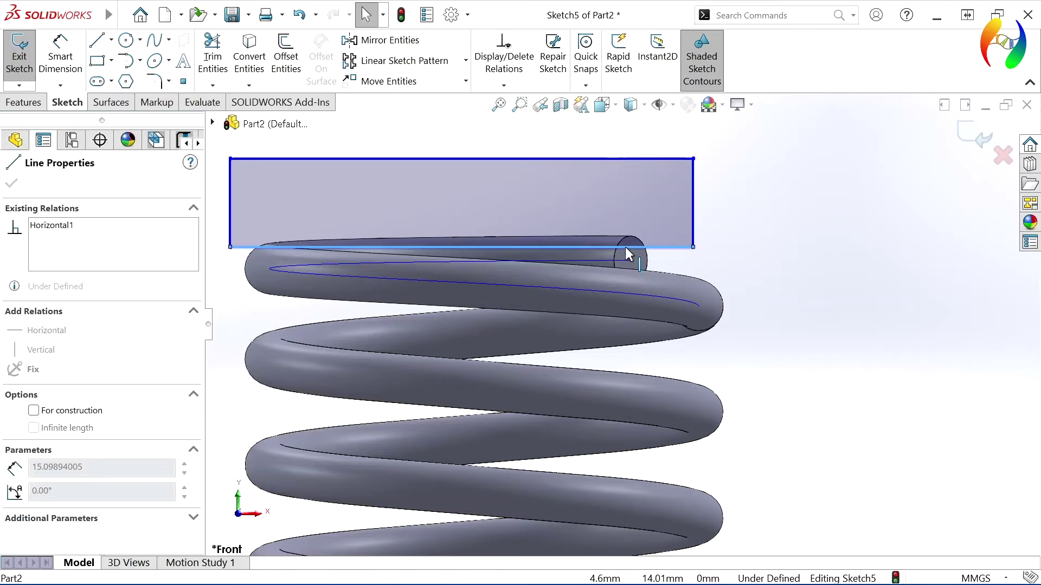
left_click_drag(632, 253, 626, 246)
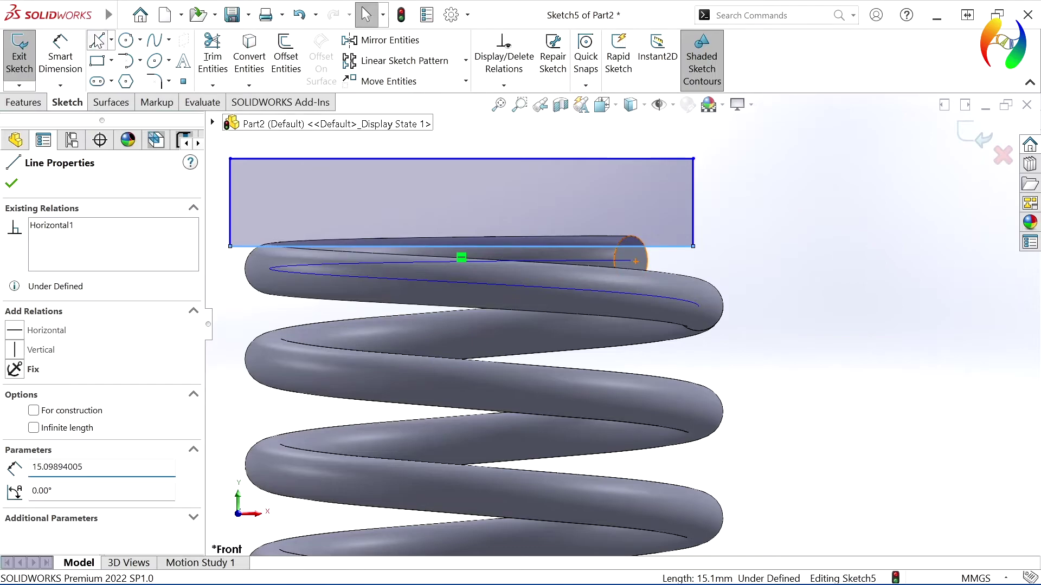
key("l")
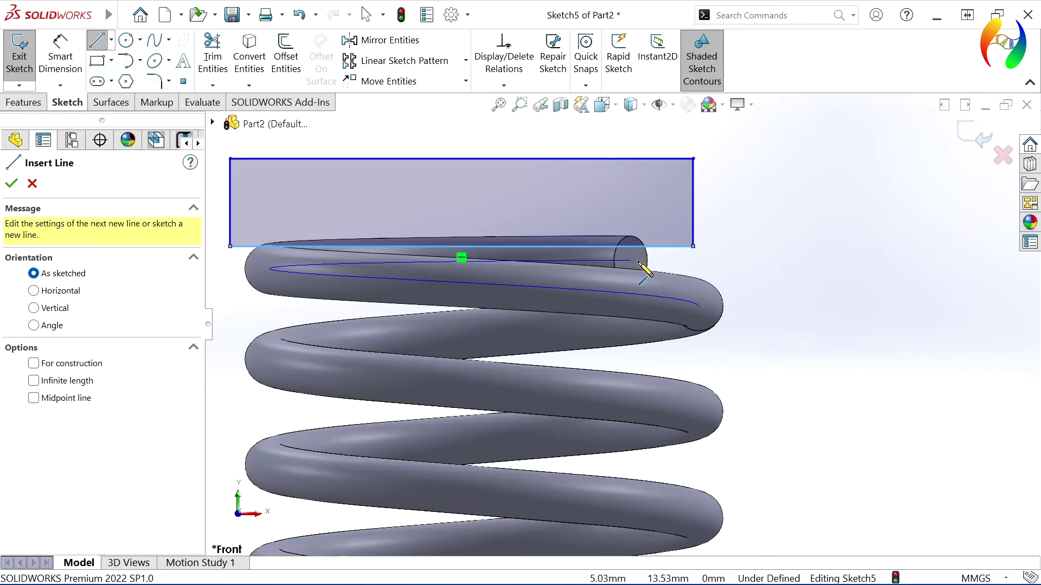
key("Escape")
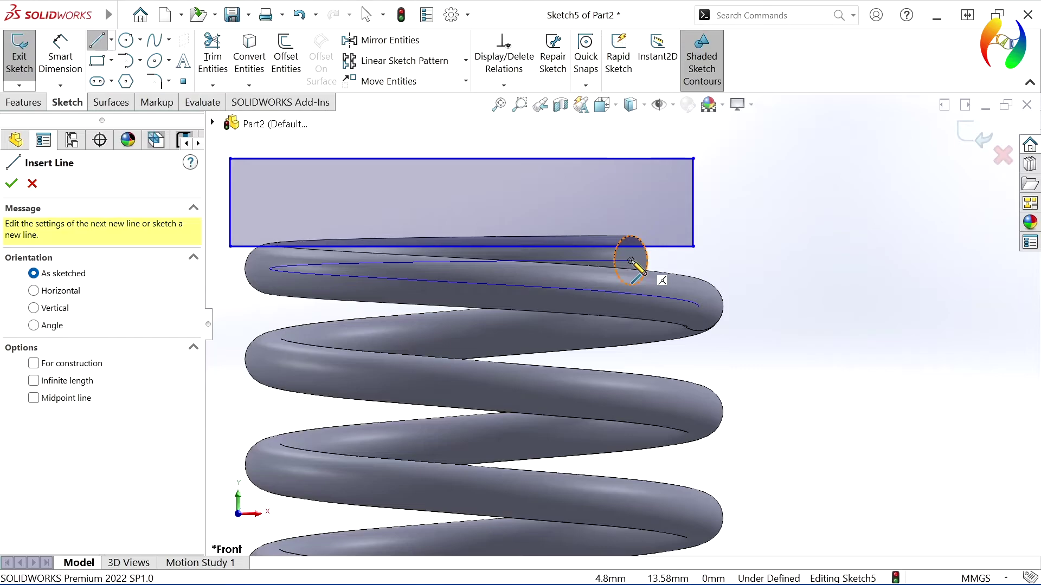
left_click(630, 261)
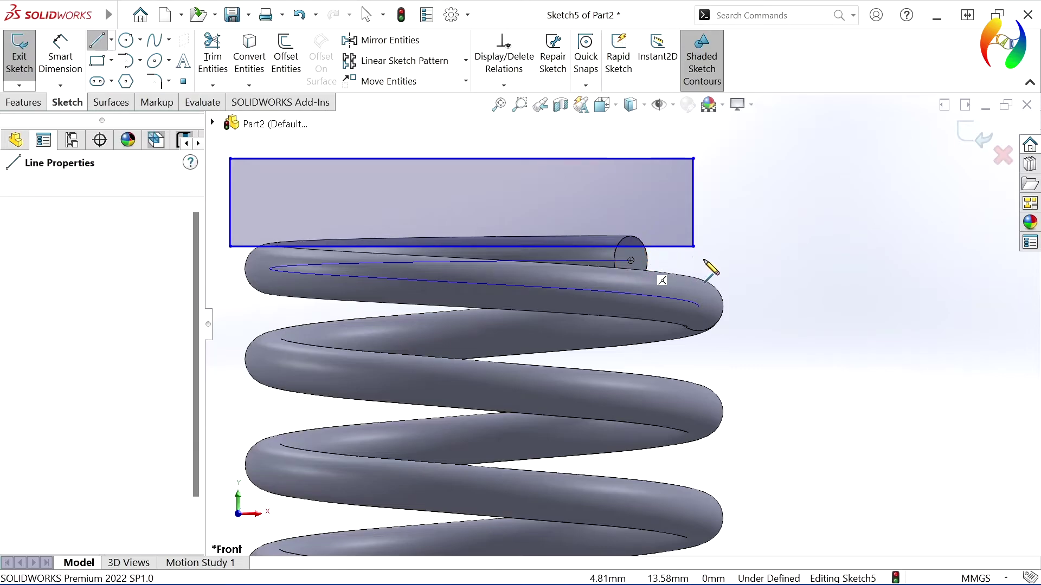
left_click(707, 260)
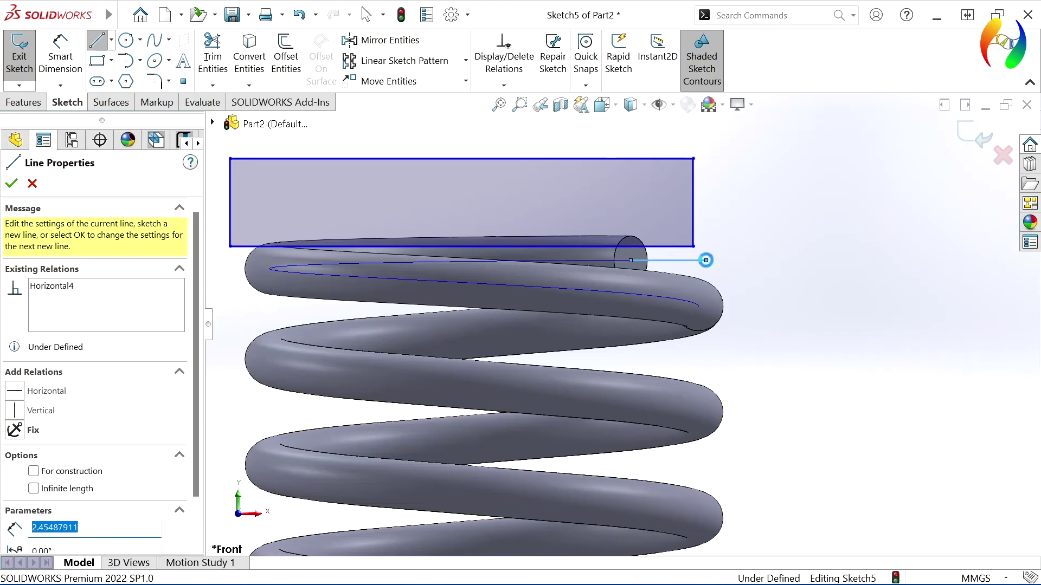
key("Escape")
key("Escape")
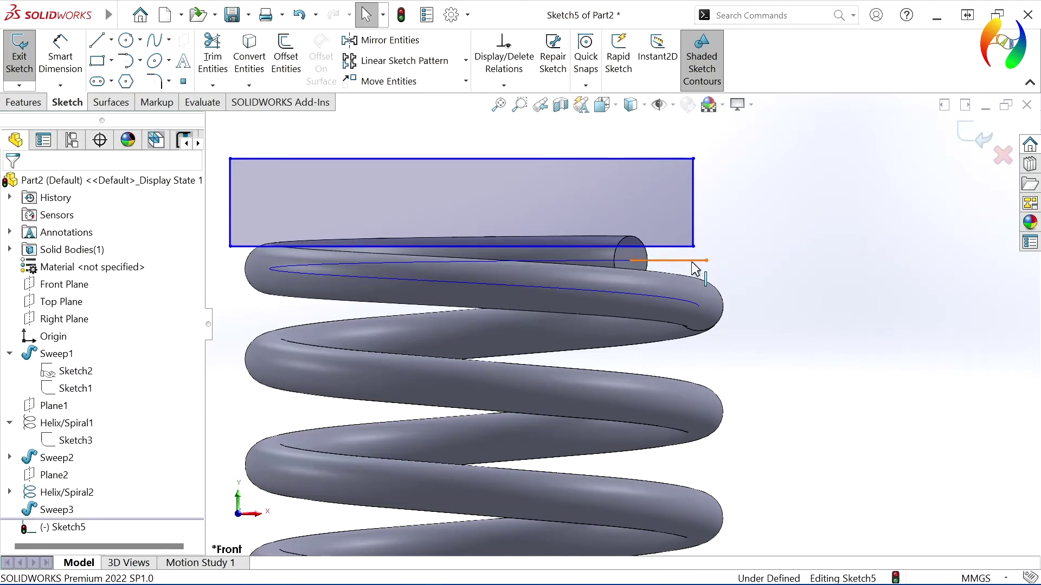
left_click(693, 261)
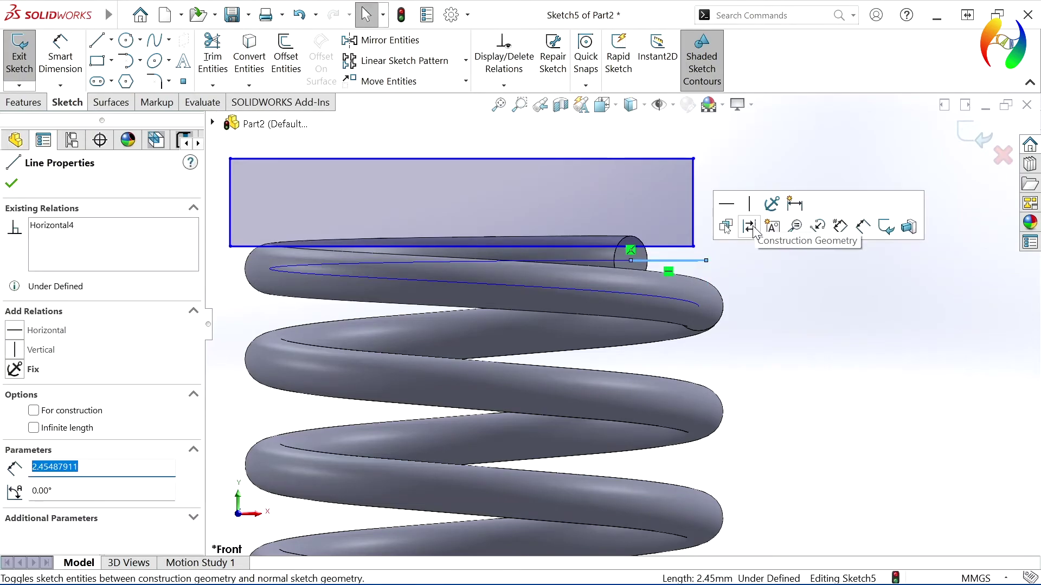
key("Escape")
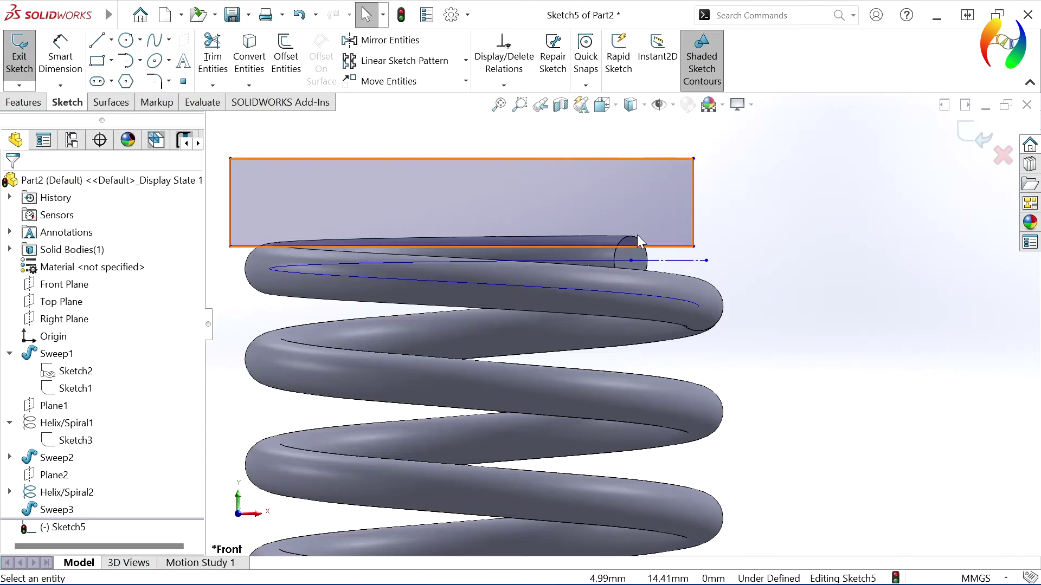
Step: Make the rectangle's bottom edge collinear with the horizontal construction line
left_click(660, 262)
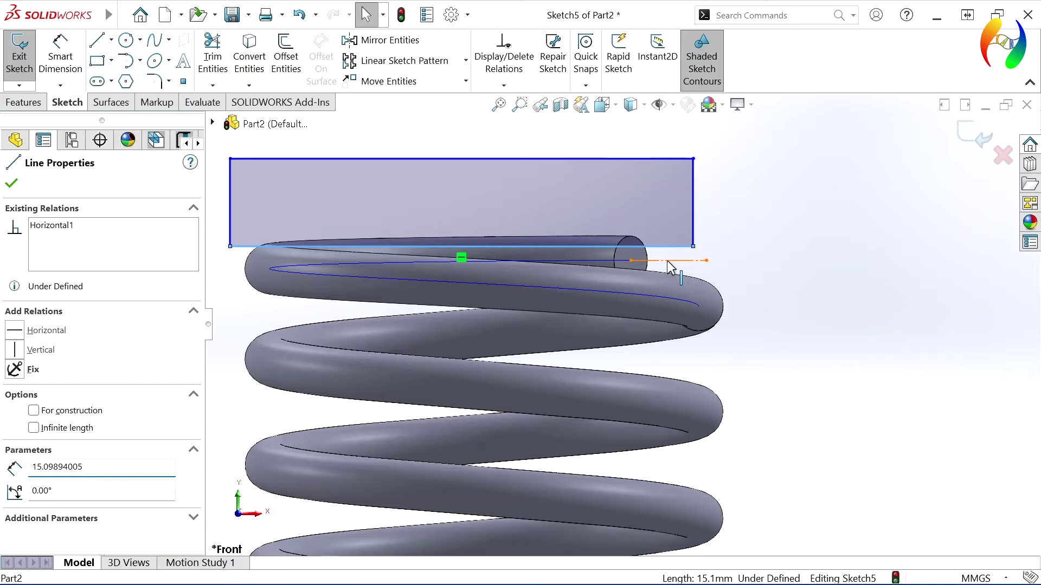
left_click(667, 260, "ctrl")
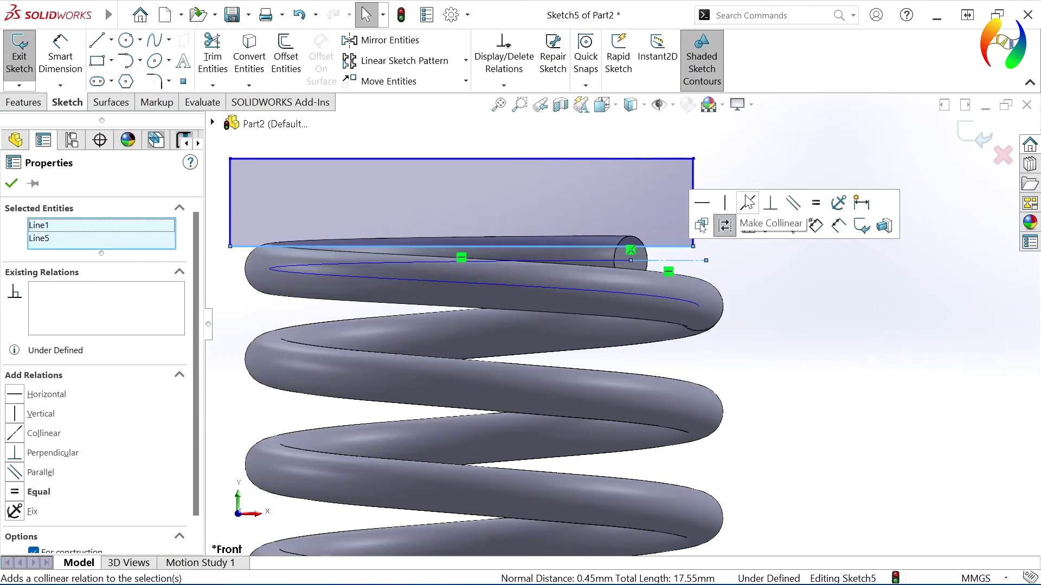
left_click(725, 225)
left_click(757, 300)
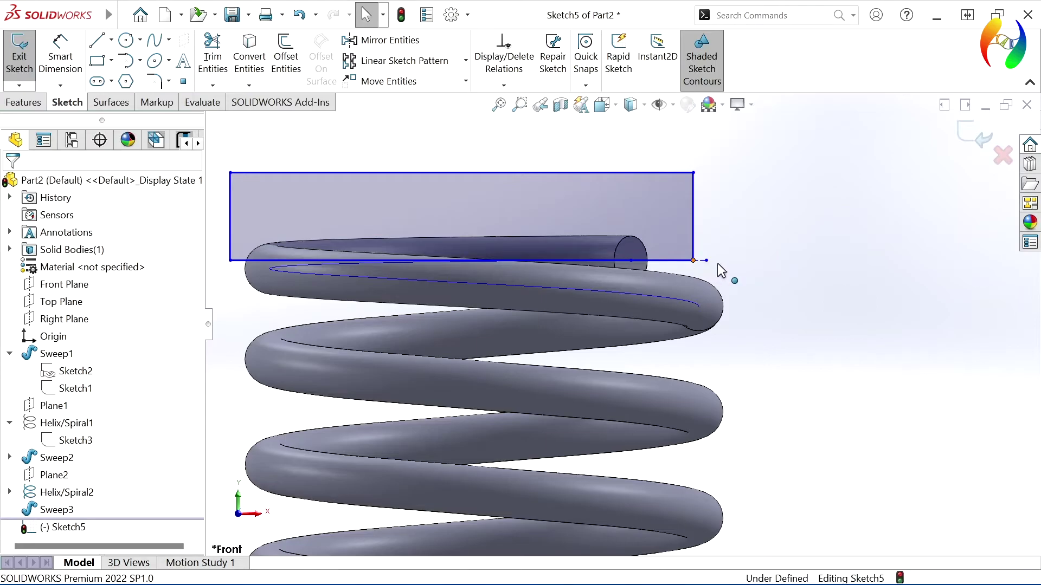
Step: Widen the rectangle past both the right and left sides of the spring
left_click_drag(759, 270, 829, 250)
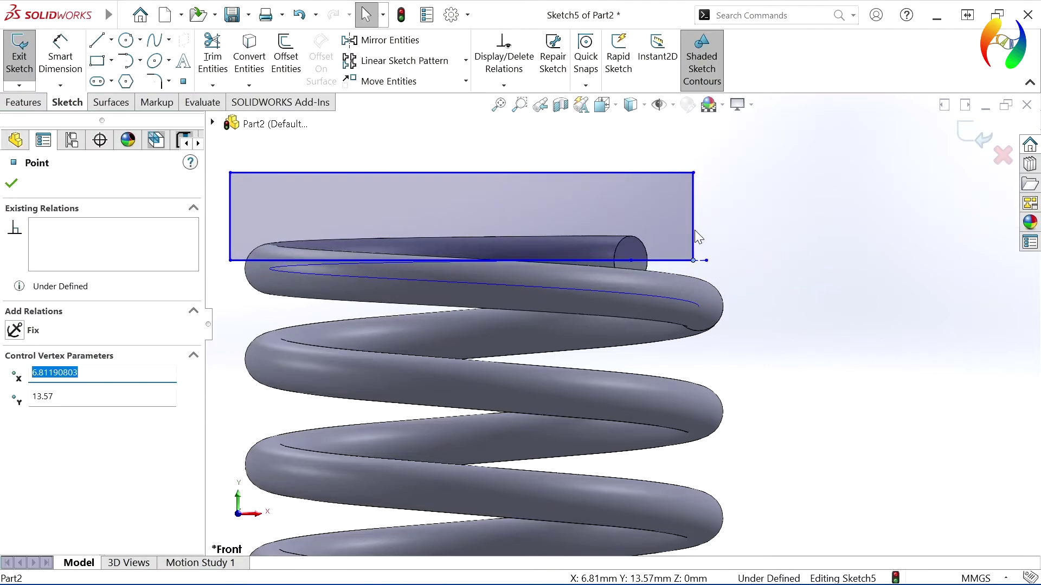
left_click_drag(787, 230, 823, 231)
left_click(774, 329)
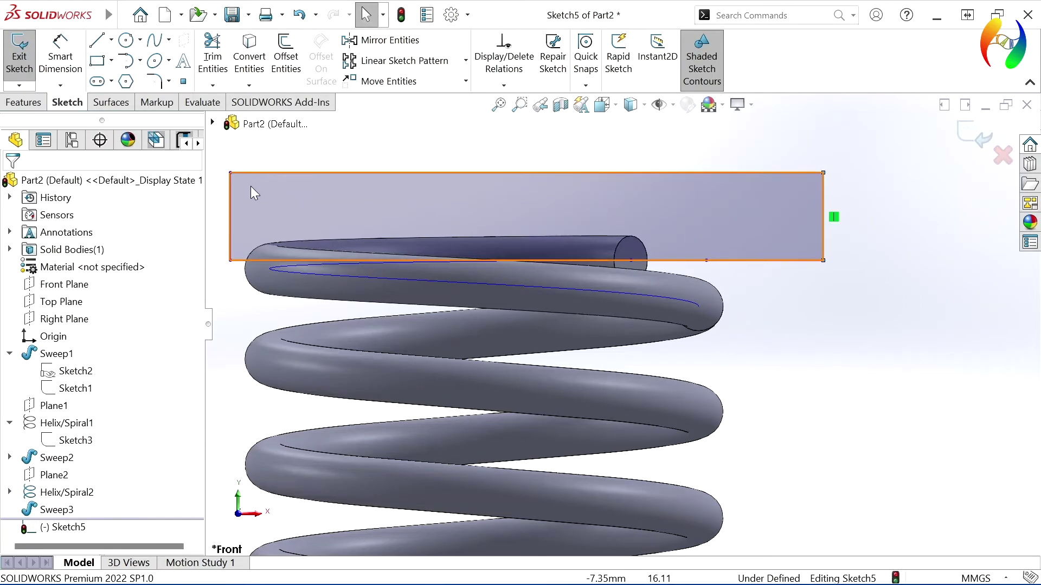
left_click(215, 218)
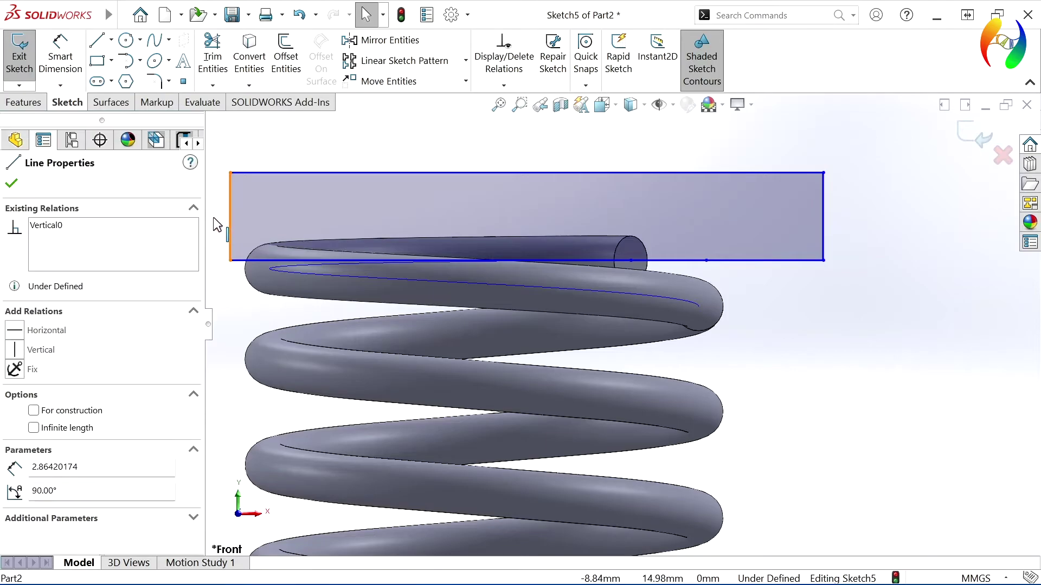
left_click_drag(214, 218, 213, 217)
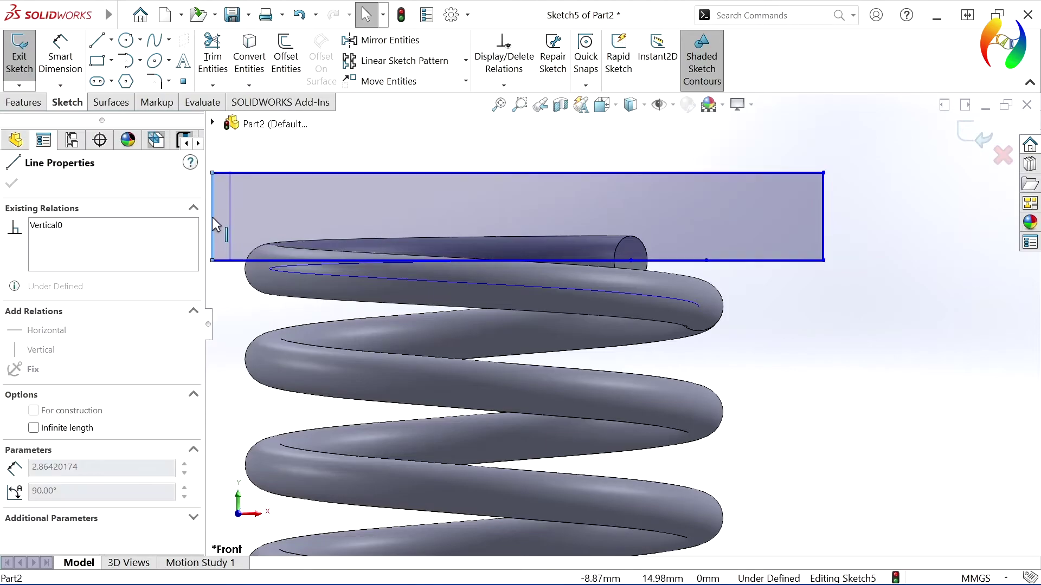
left_click(810, 284)
scroll(622, 324, "up", 3)
scroll(558, 242, "up", 3)
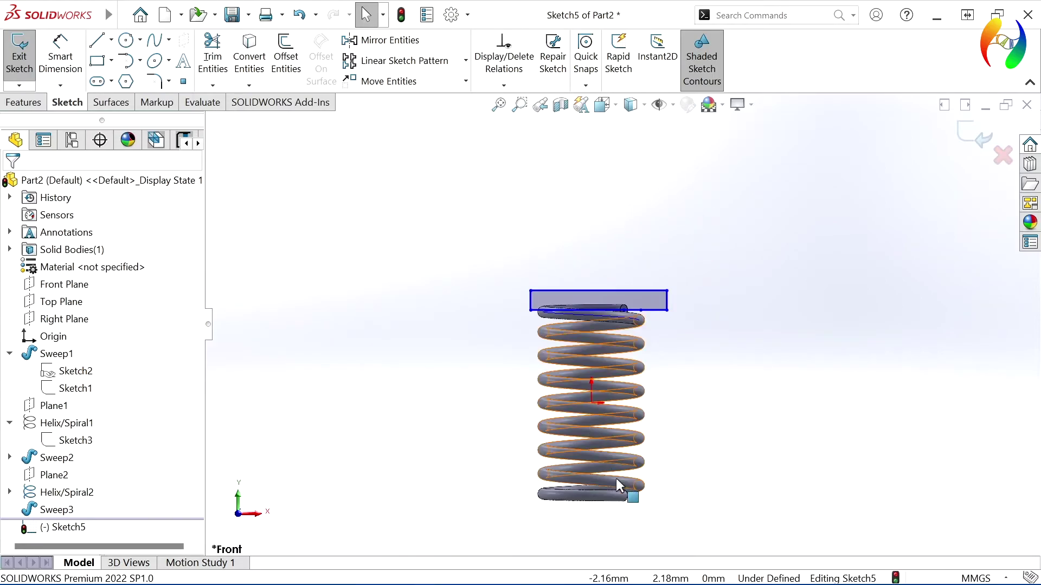
scroll(672, 466, "down", 1)
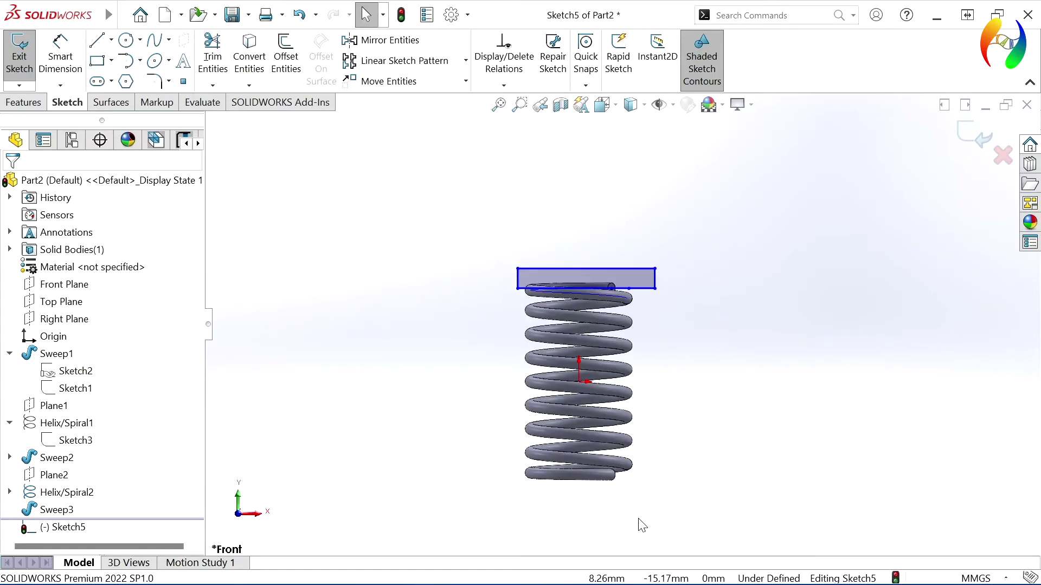
scroll(634, 472, "down", 1)
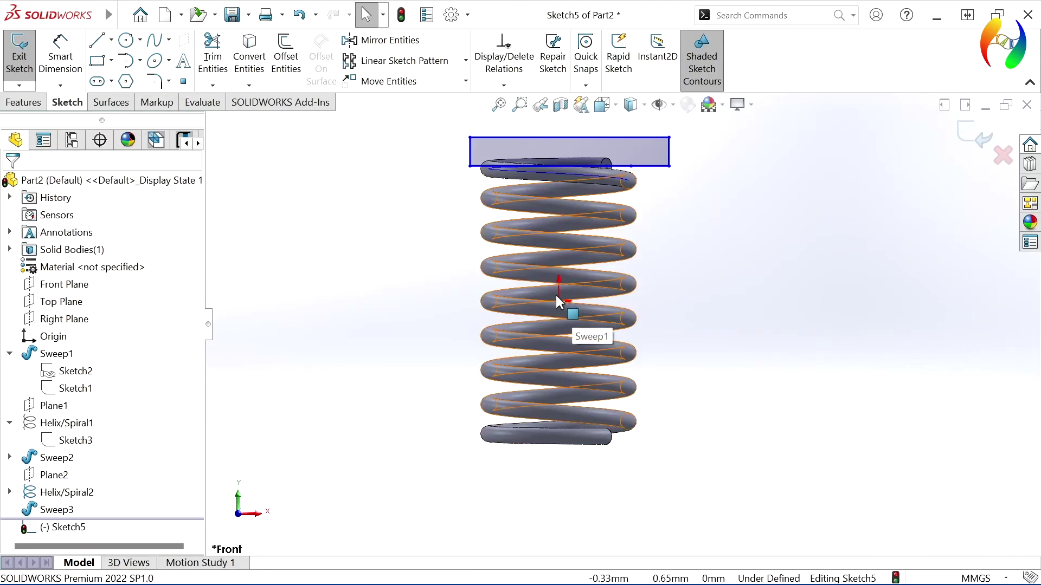
Step: Draw a horizontal centerline starting at the origin
left_click(111, 40)
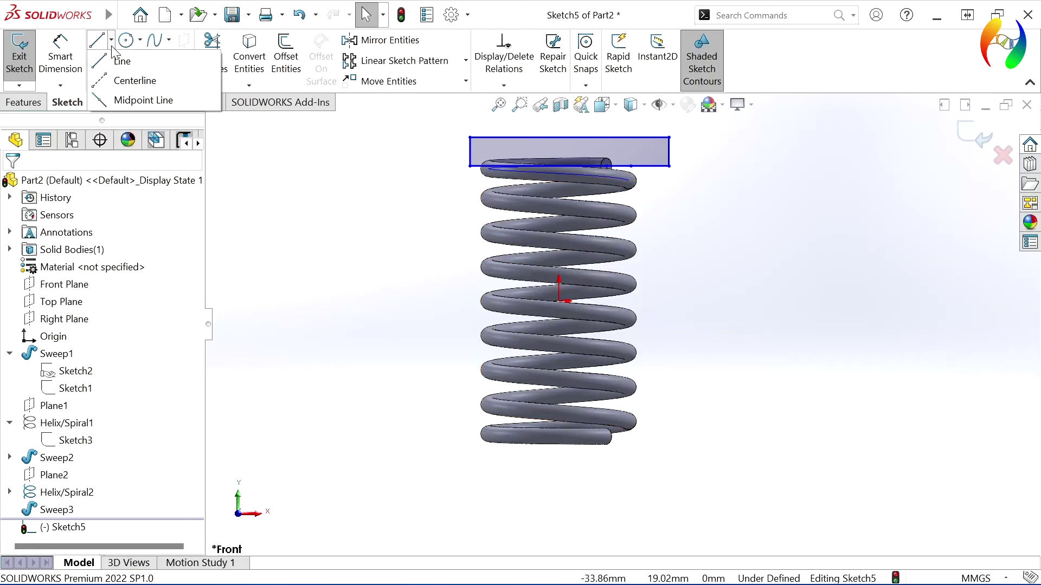
left_click(122, 80)
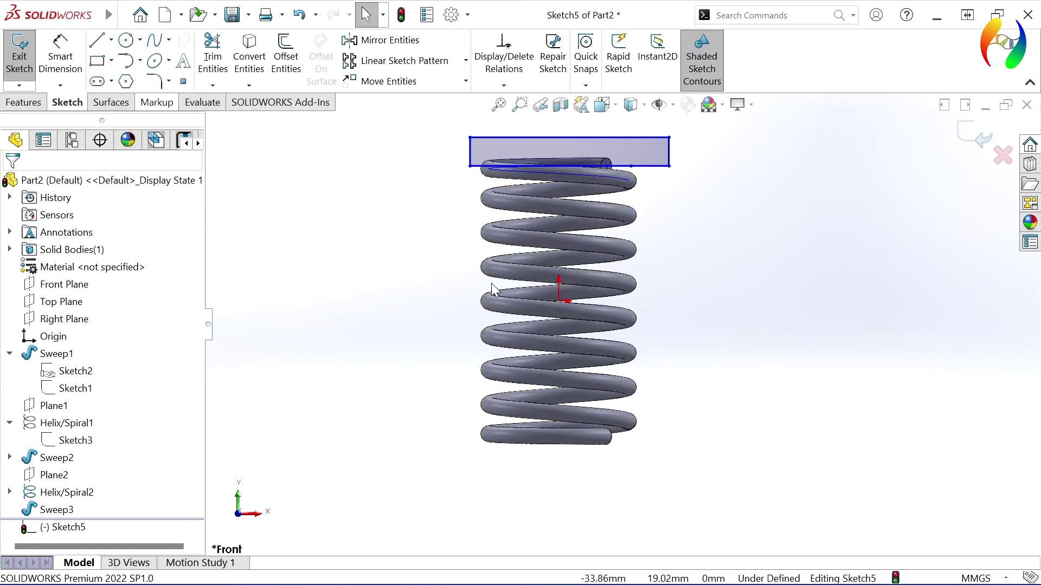
left_click(559, 301)
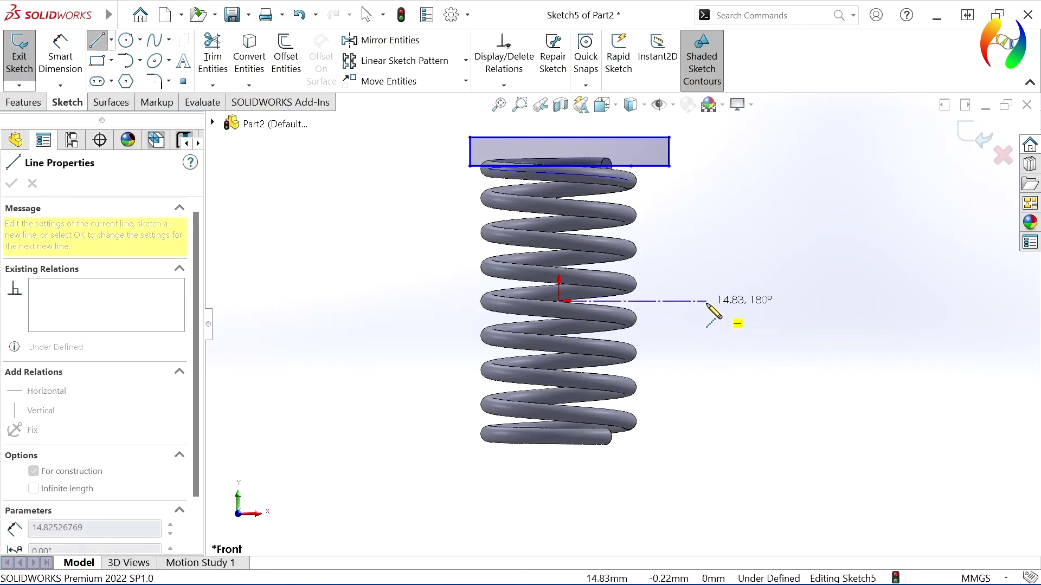
left_click(706, 301)
key("Escape")
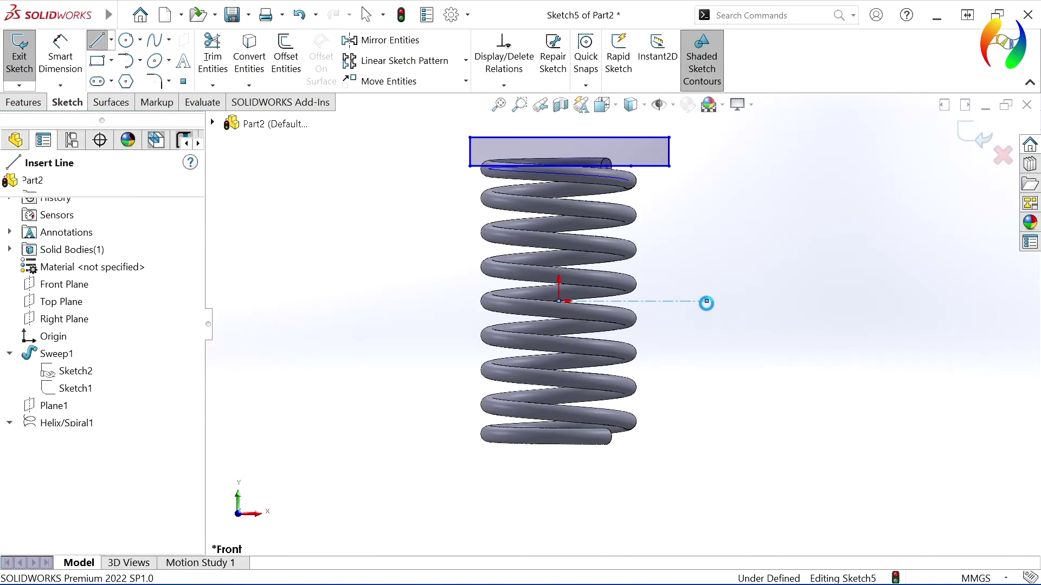
key("Escape")
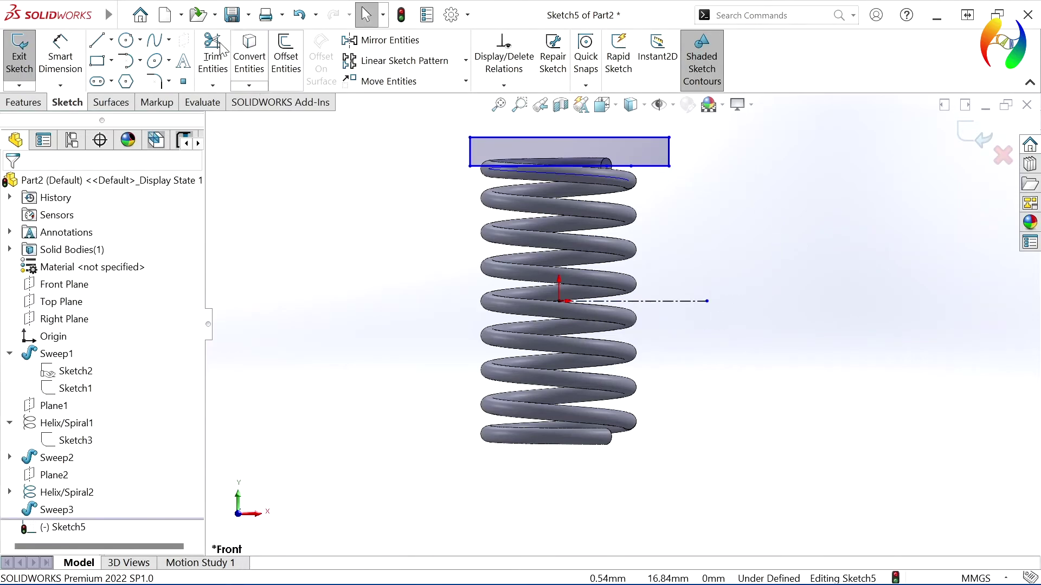
Step: Mirror the rectangle and construction line about the centerline onto the spring's bottom end
left_click(368, 40)
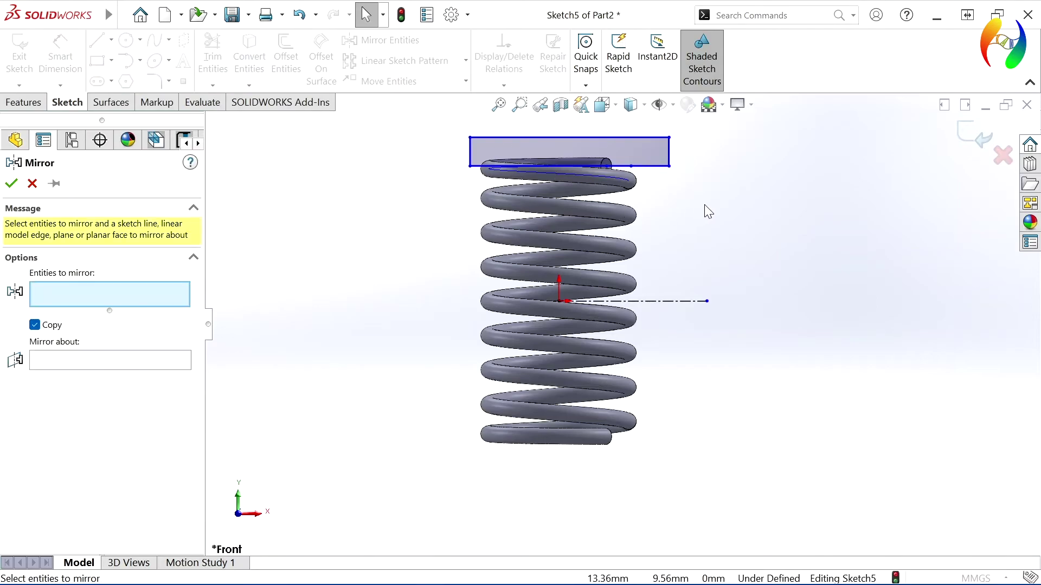
left_click_drag(719, 198, 426, 129)
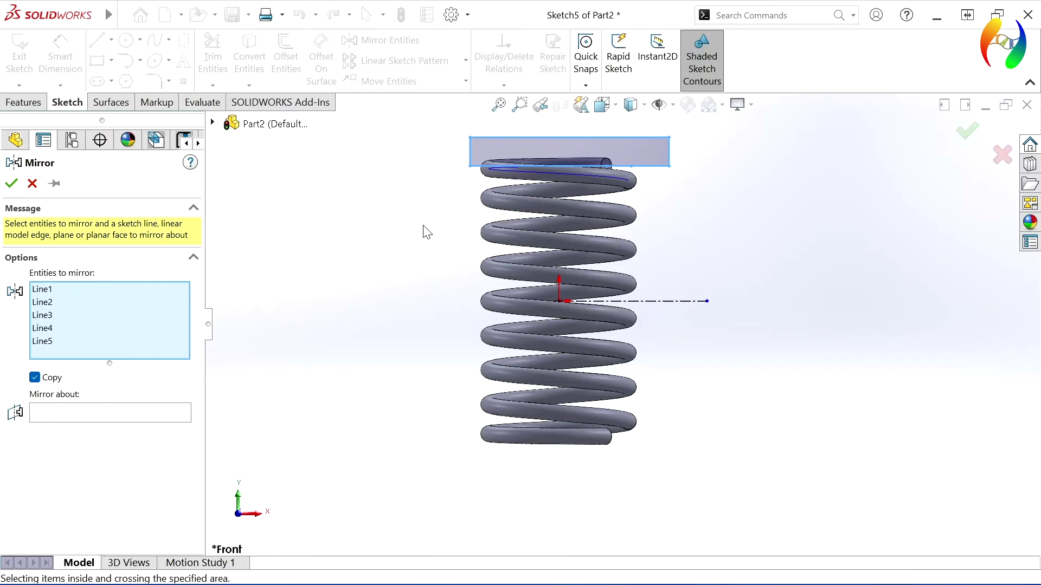
left_click(125, 410)
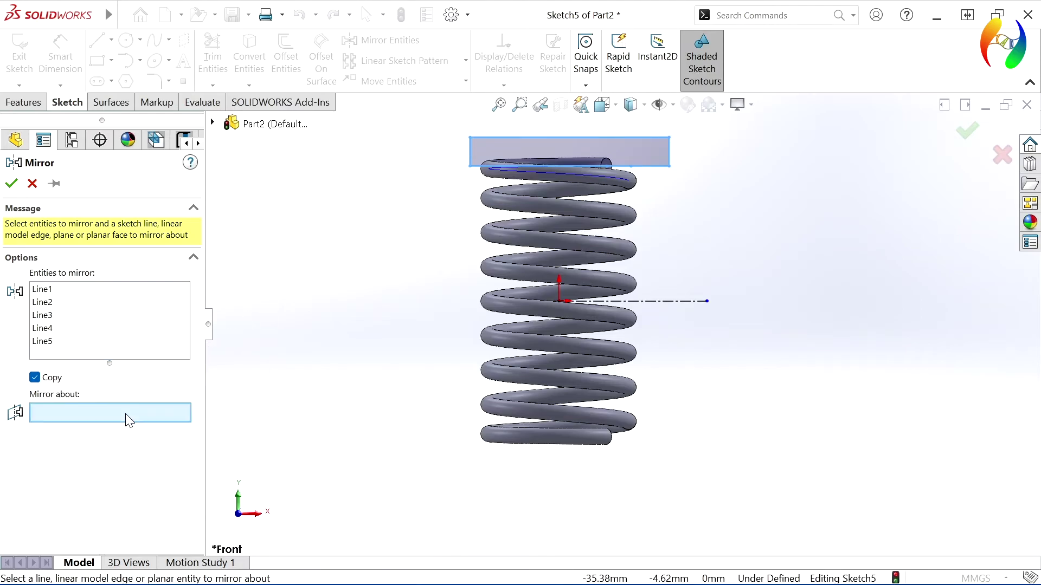
left_click(651, 301)
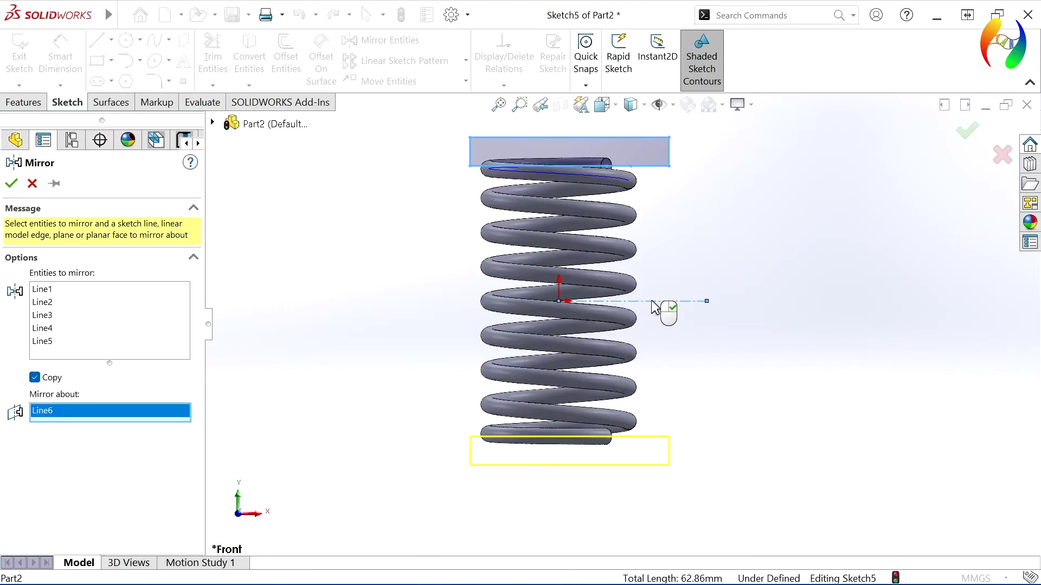
left_click(12, 185)
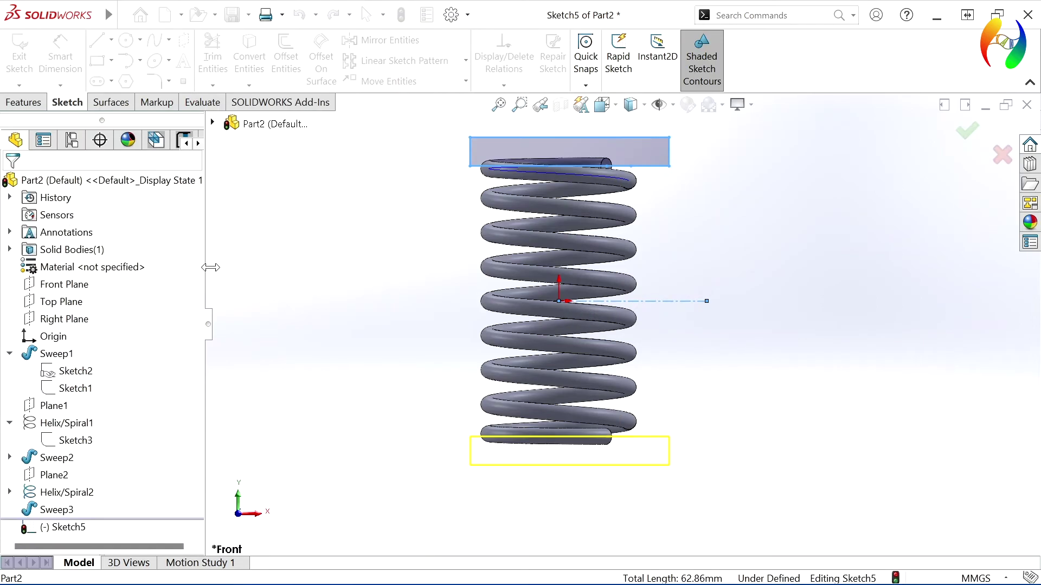
Step: Extrude-cut the rectangles Through All - Both to flatten both spring ends as Cut-Extrude1
left_click(21, 103)
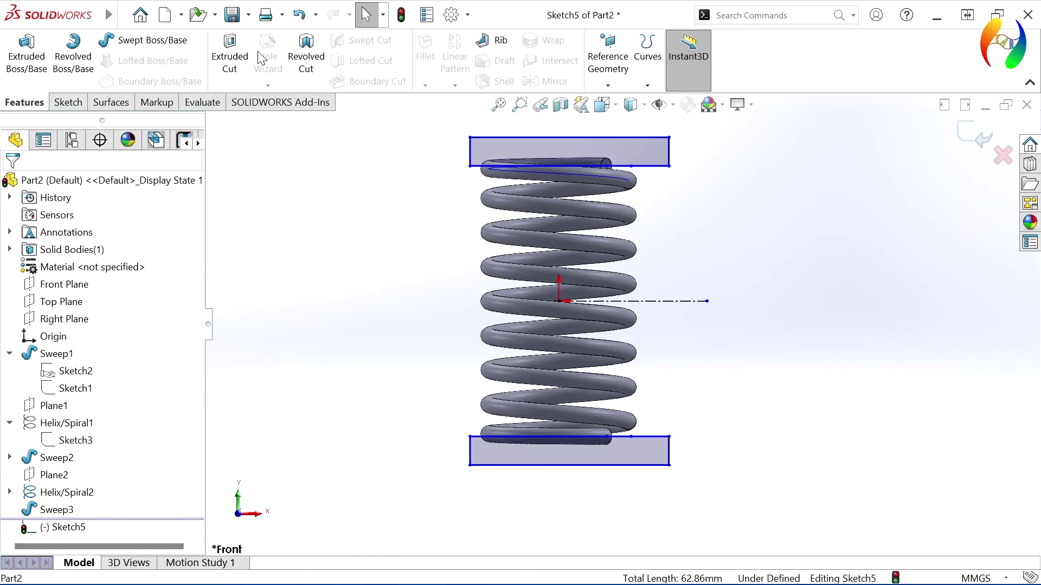
left_click(239, 54)
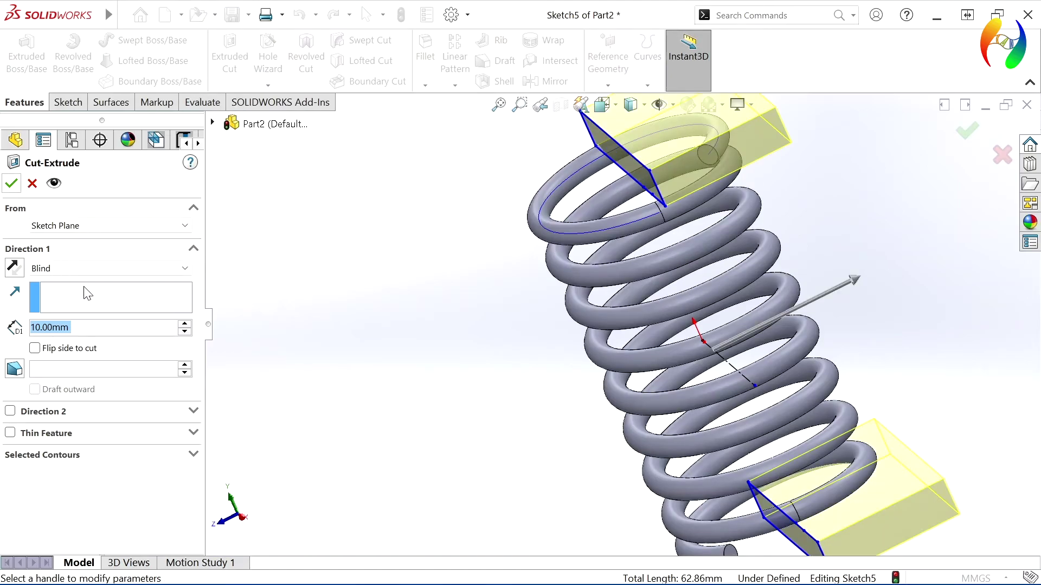
left_click(184, 269)
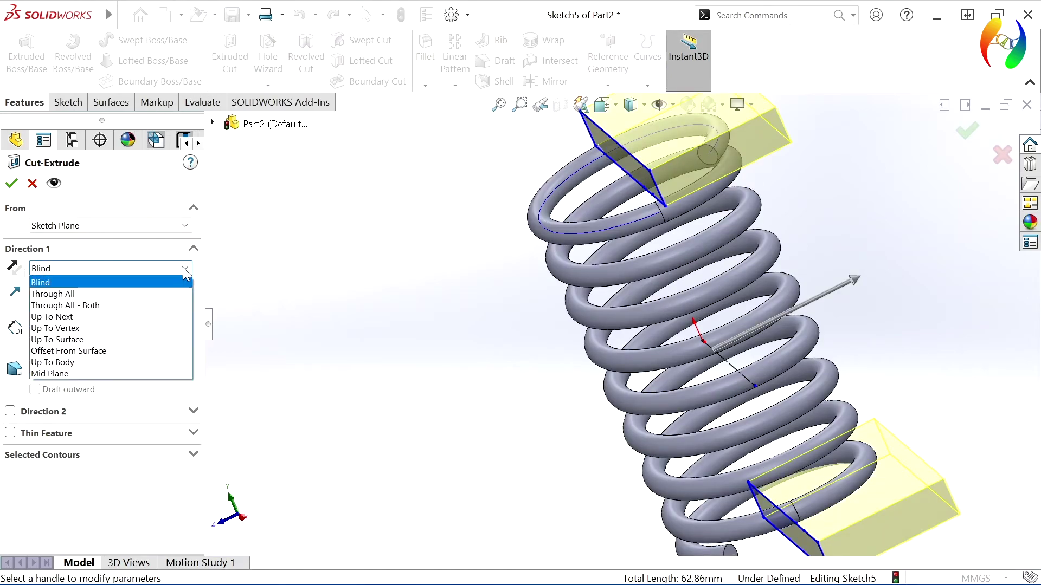
left_click(179, 306)
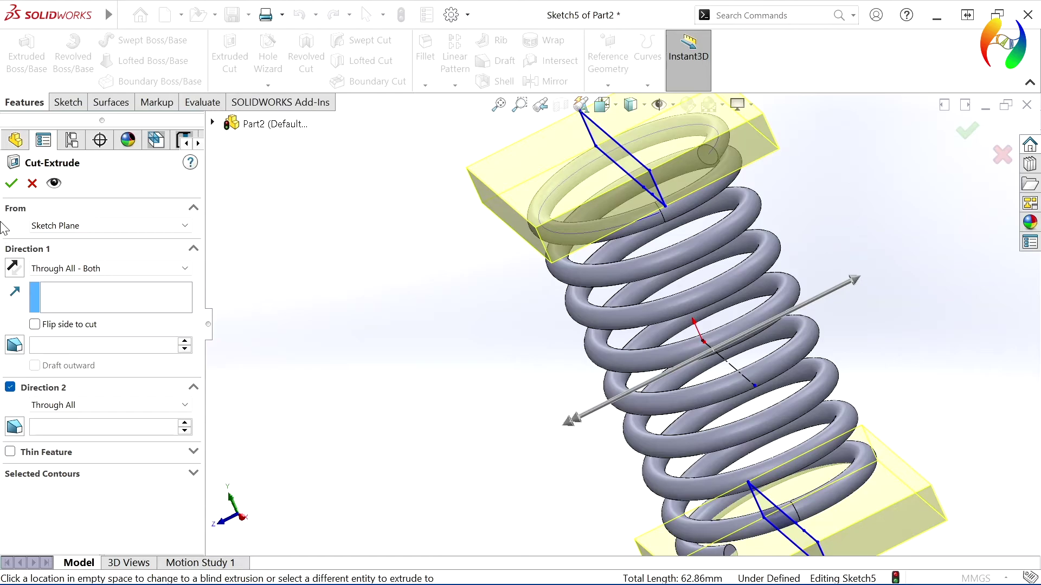
left_click(10, 187)
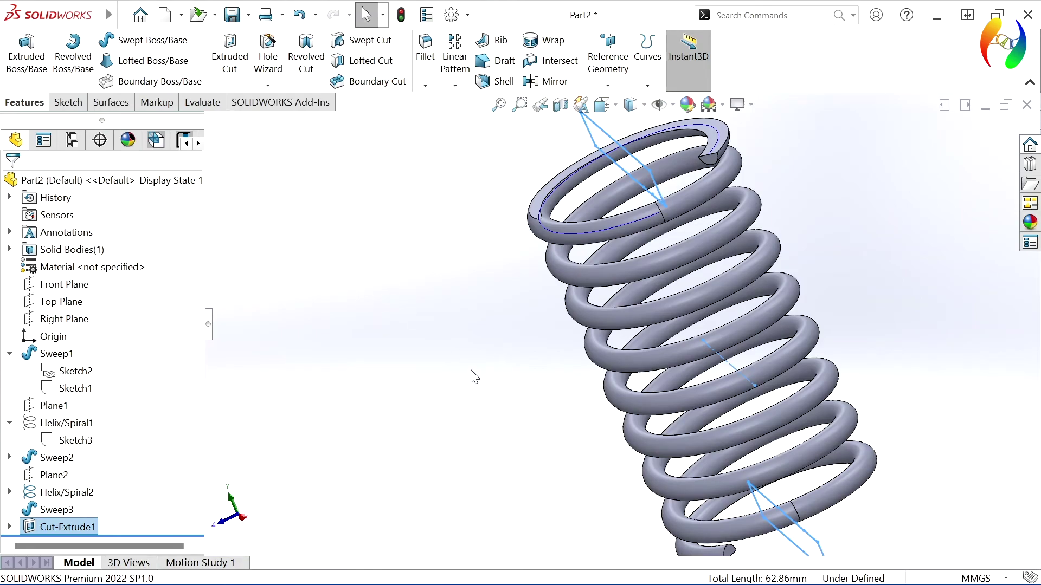
middle_click_drag(474, 377, 571, 295)
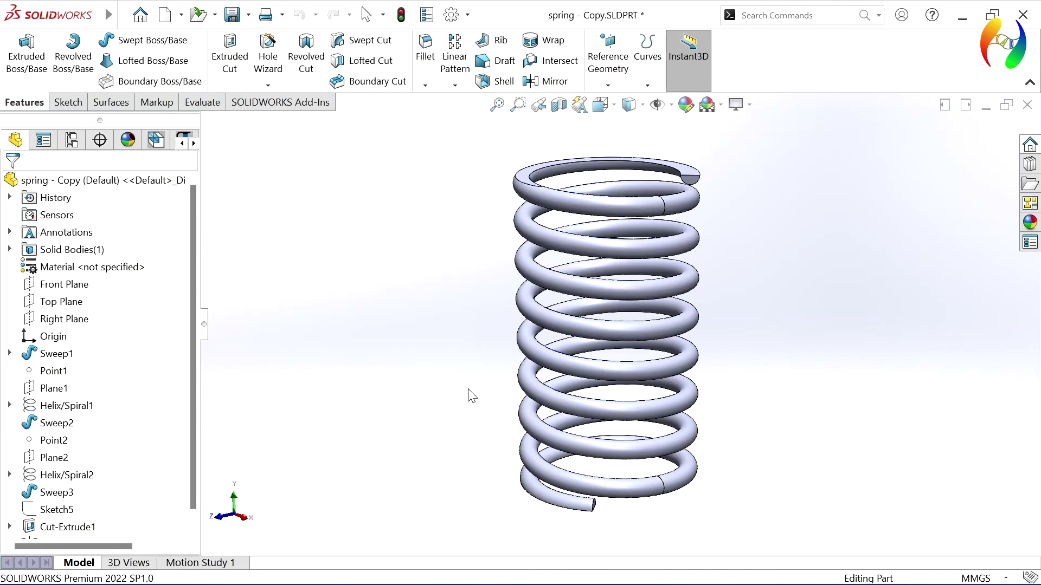
Step: Open the Configure Feature table for Sketch1 under Sweep1
mouse_move(471, 396)
middle_mouse_down()
mouse_move(504, 351)
mouse_move(515, 428)
middle_mouse_up()
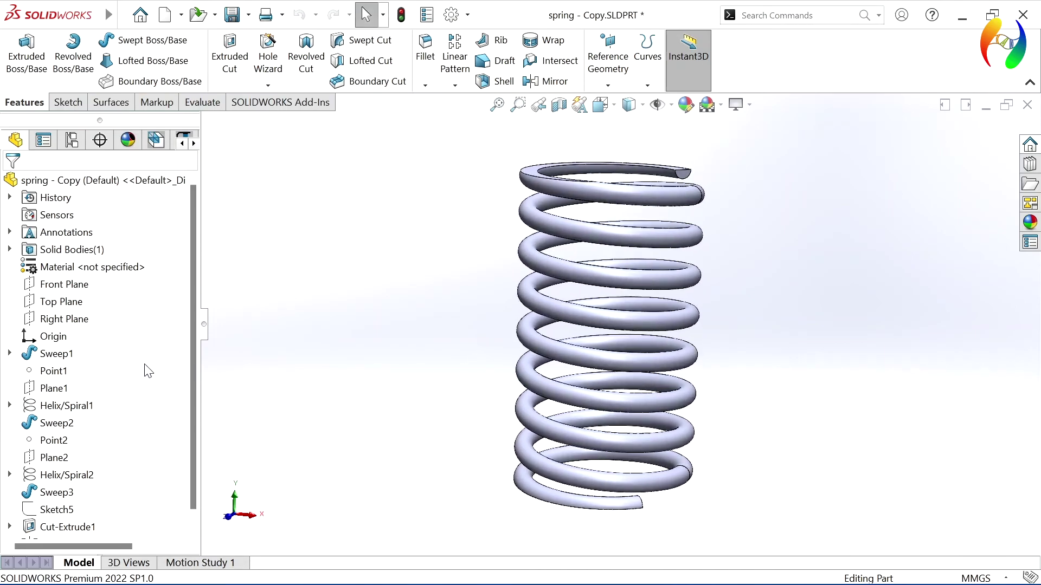
left_click(9, 354)
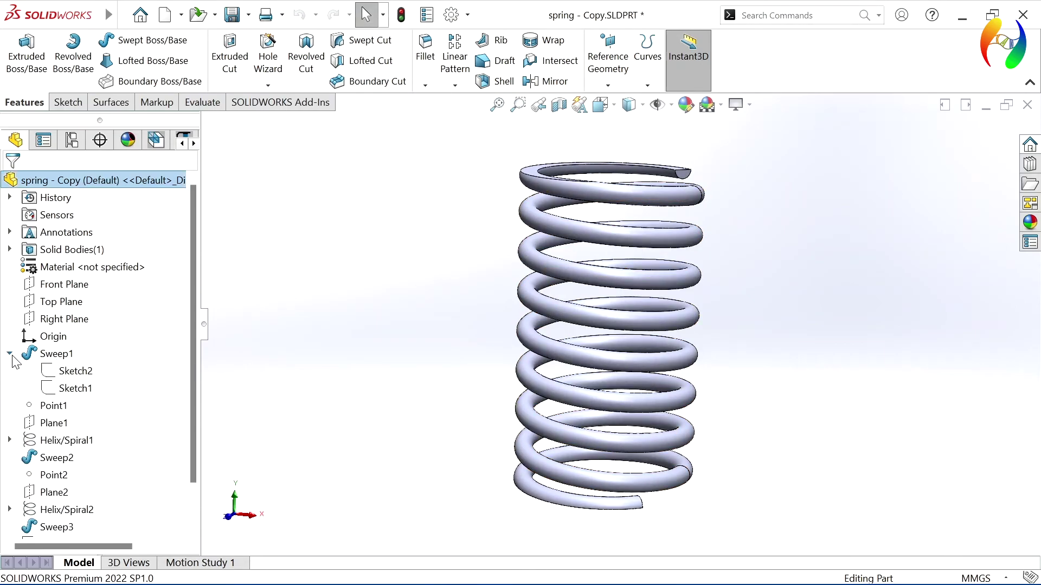
left_click(64, 388)
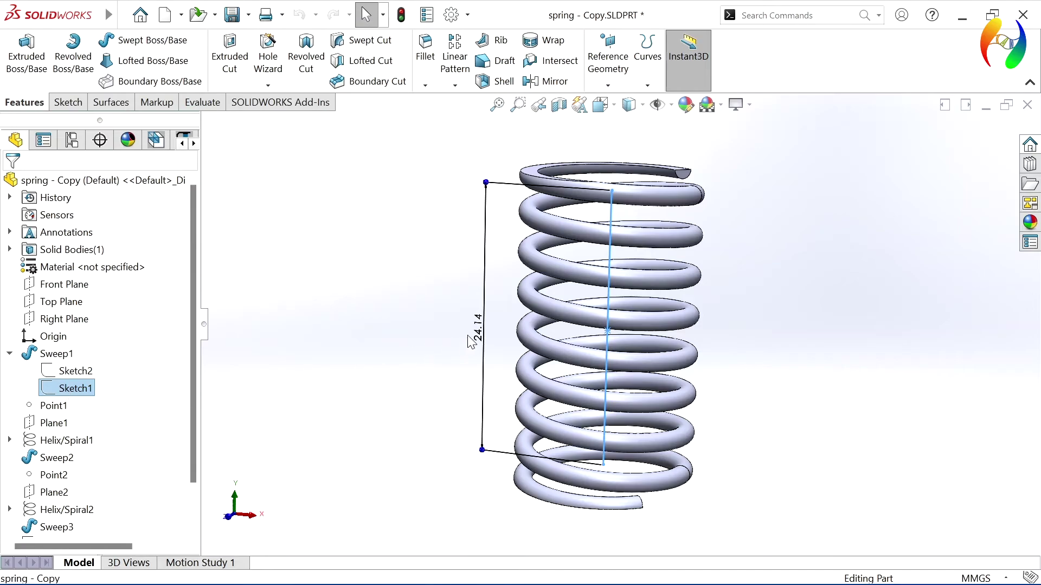
right_click(69, 394)
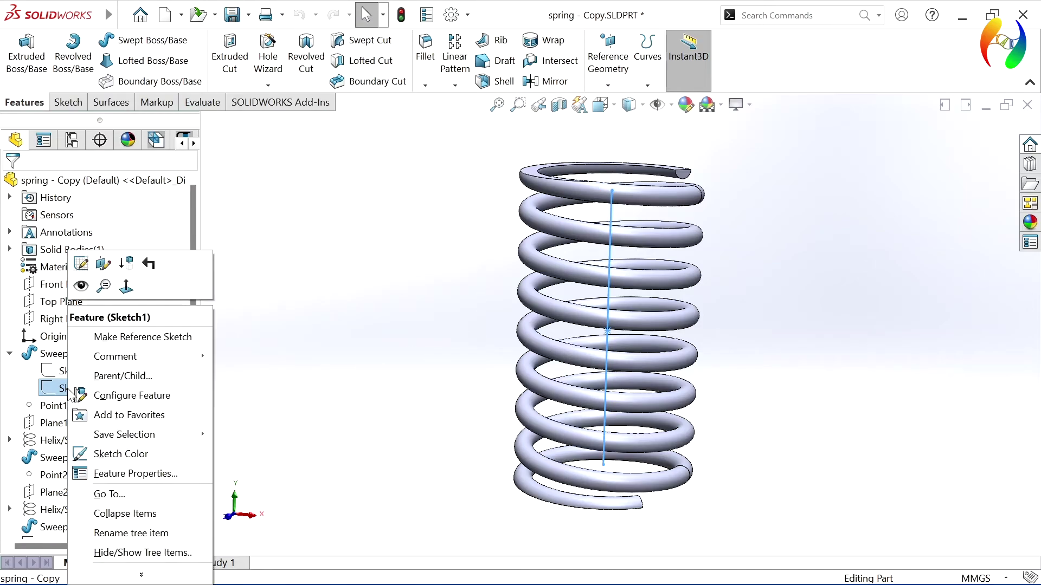
left_click(113, 395)
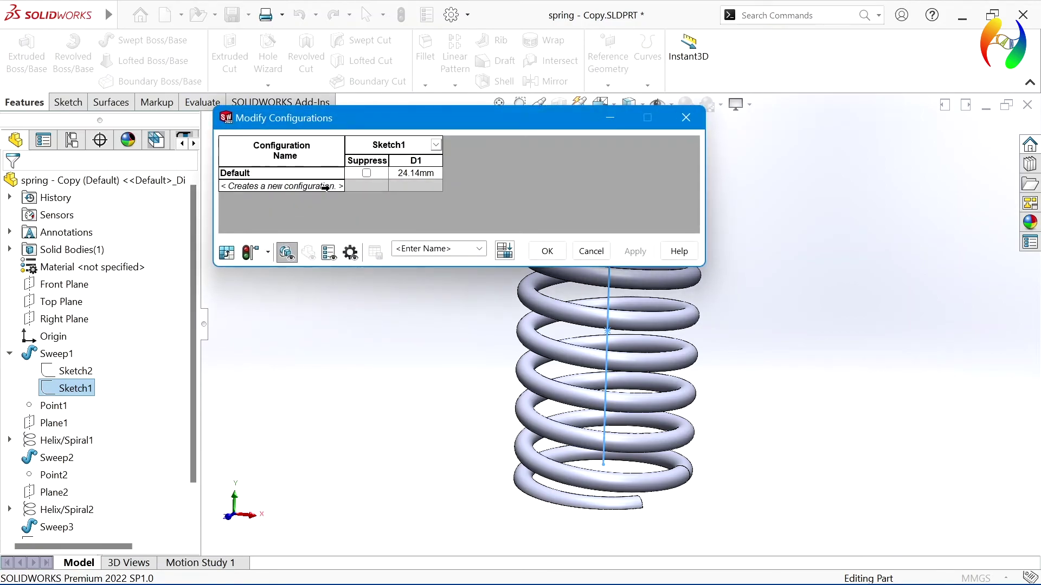
Step: Add two configurations named intake and exhaust
left_click(323, 185)
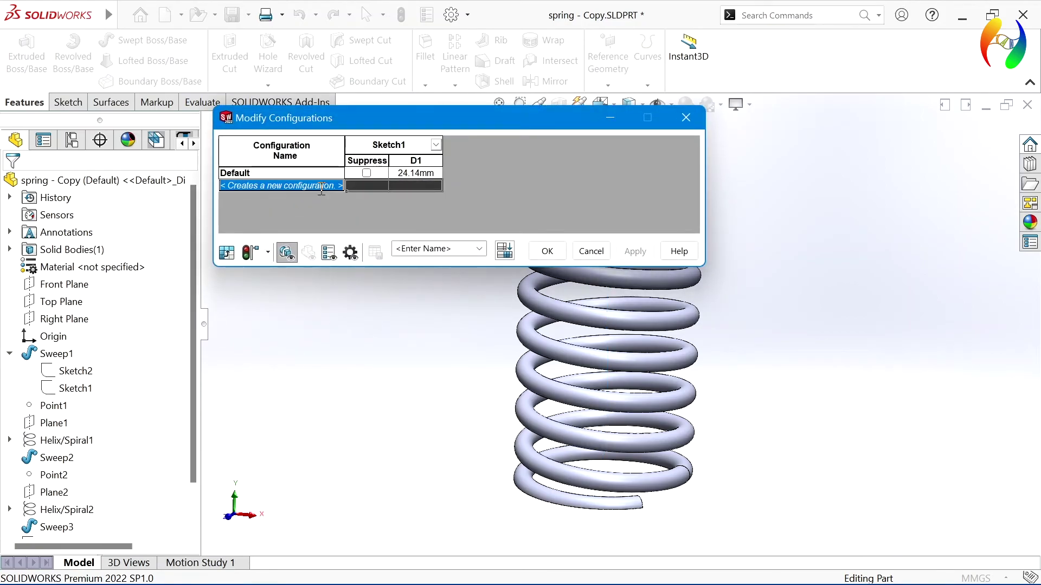
left_click(299, 186)
type("intake")
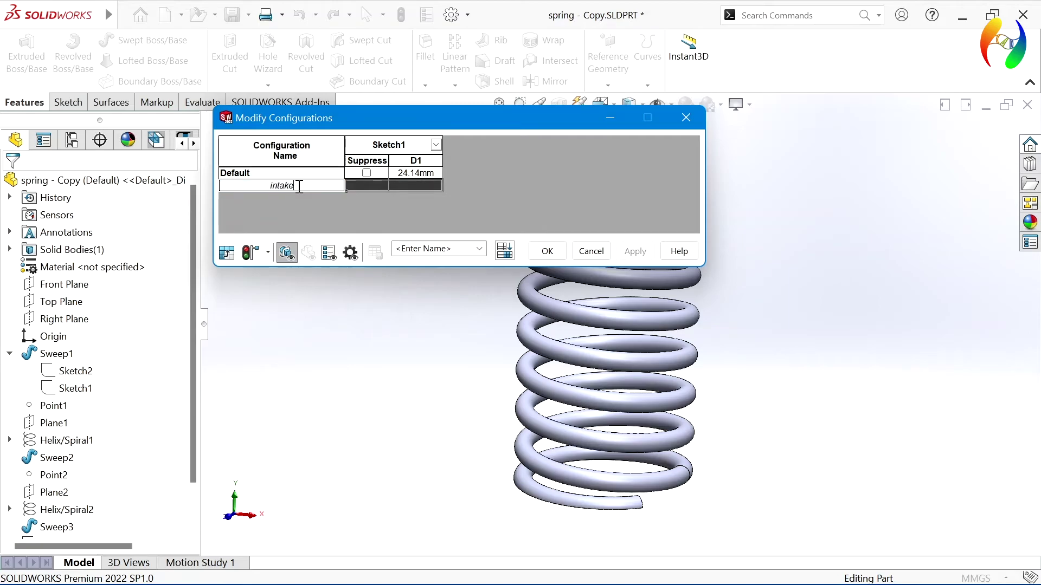
key("Return")
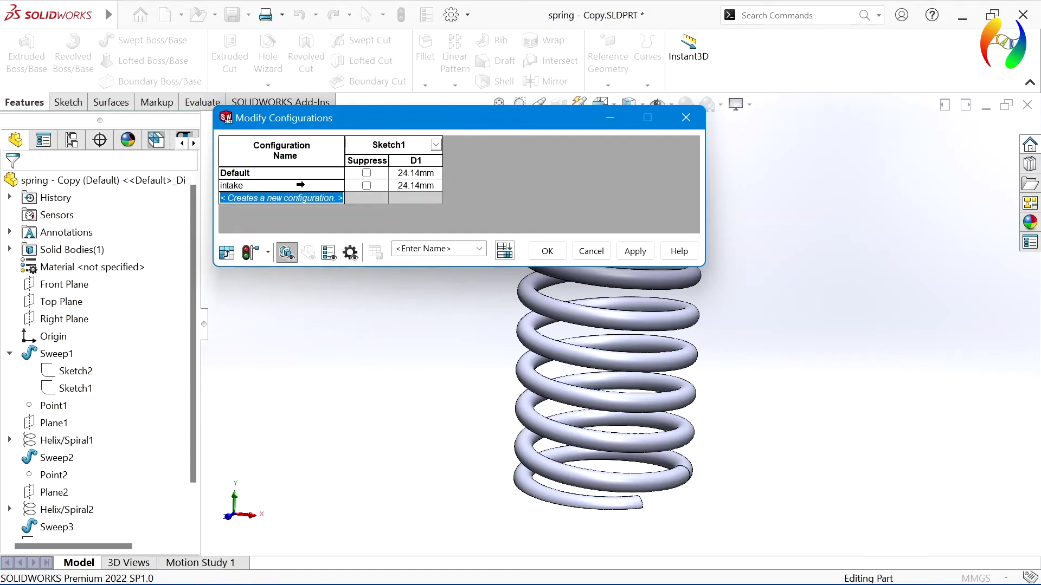
type("exh")
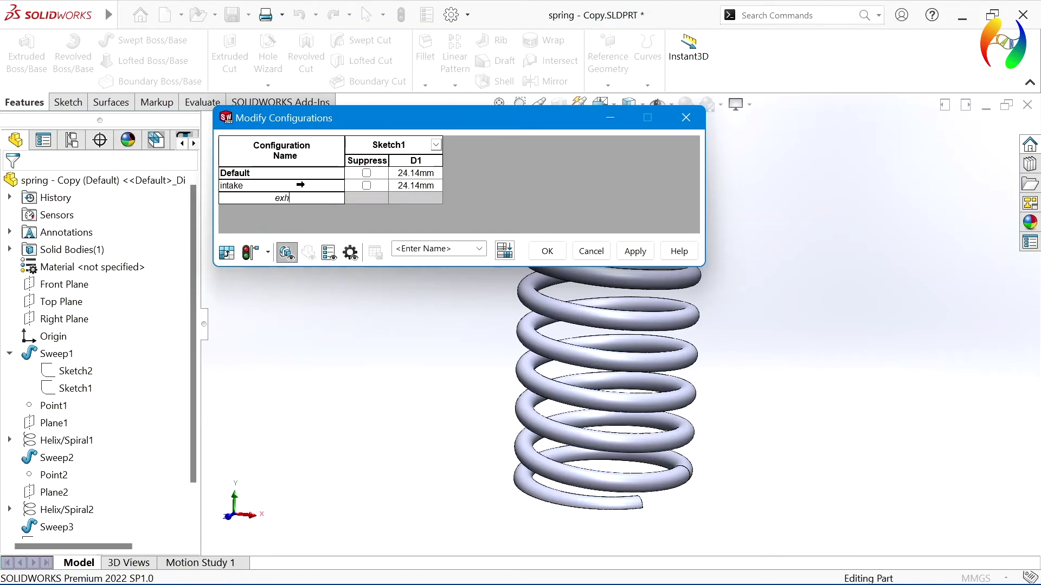
type("aus")
type("t")
key("Return")
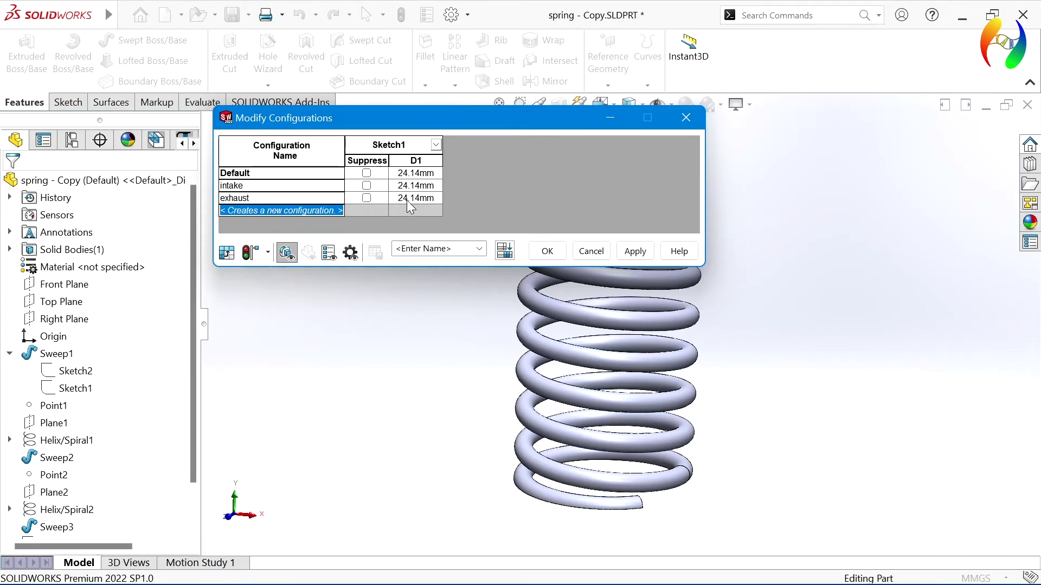
Step: Set the exhaust configuration's D1 length to 23.15 mm and accept the table
left_click(401, 198)
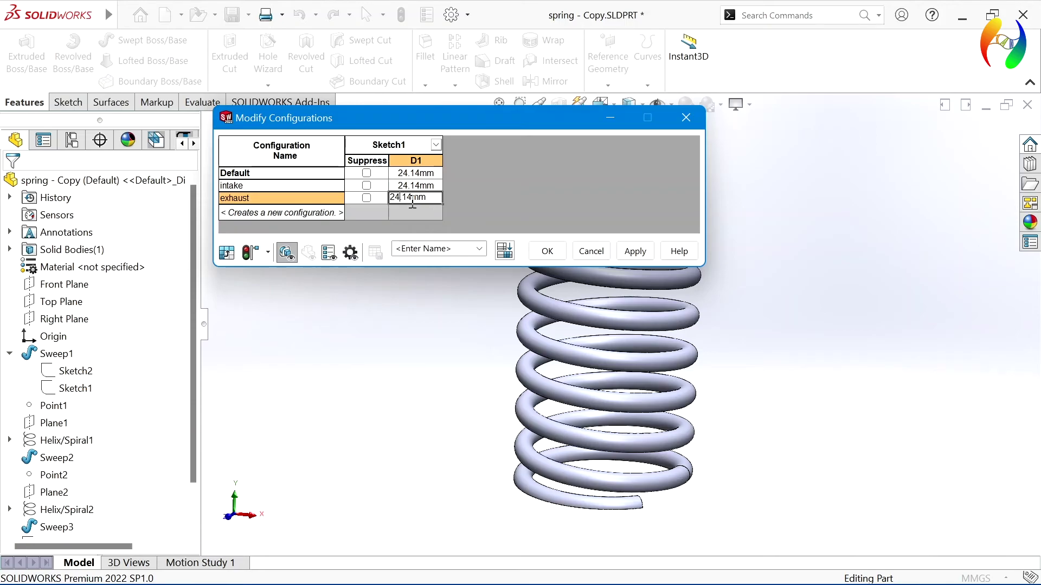
key("BackSpace")
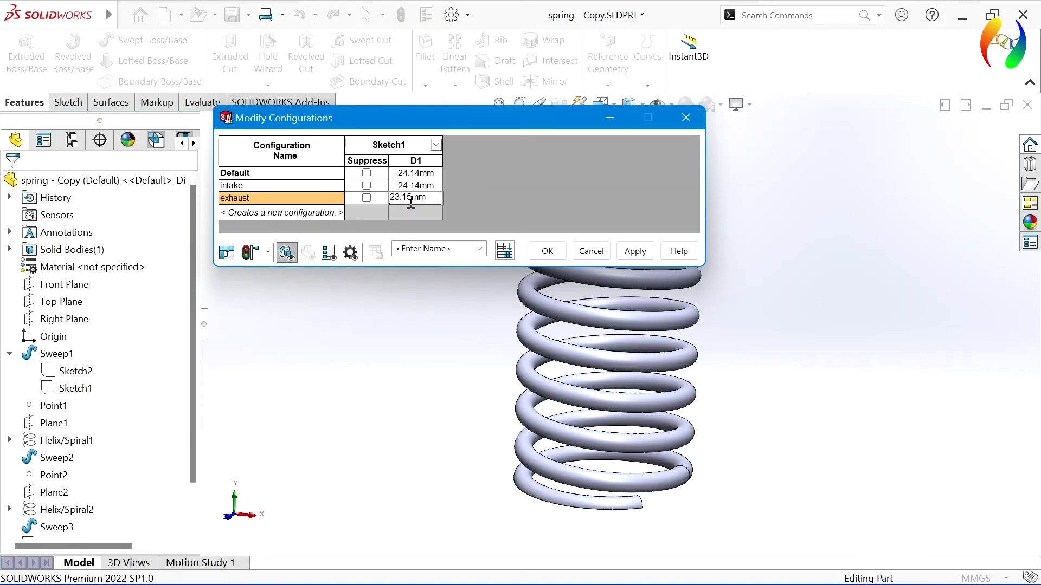
key("Return")
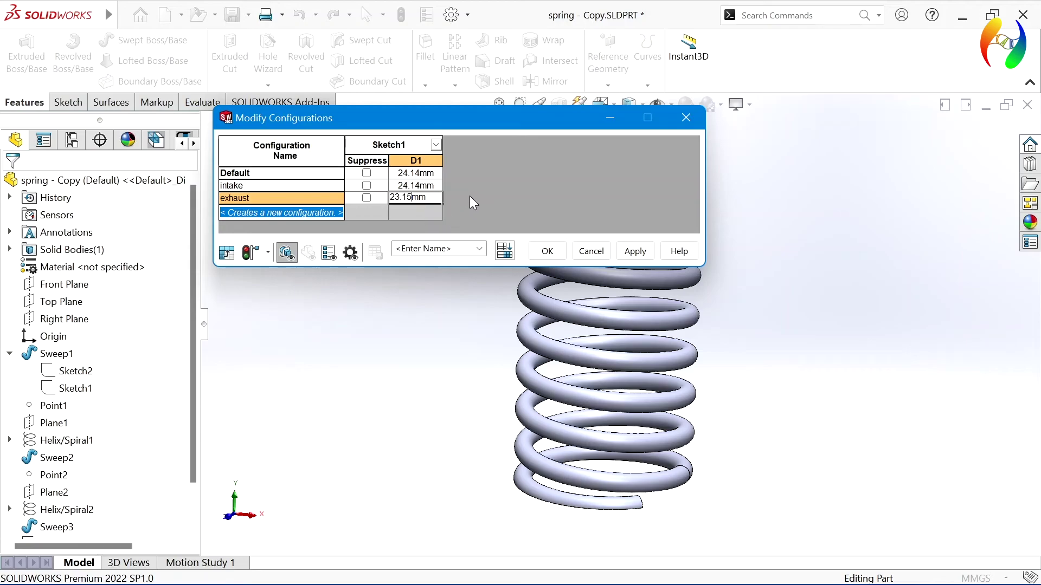
left_click(629, 250)
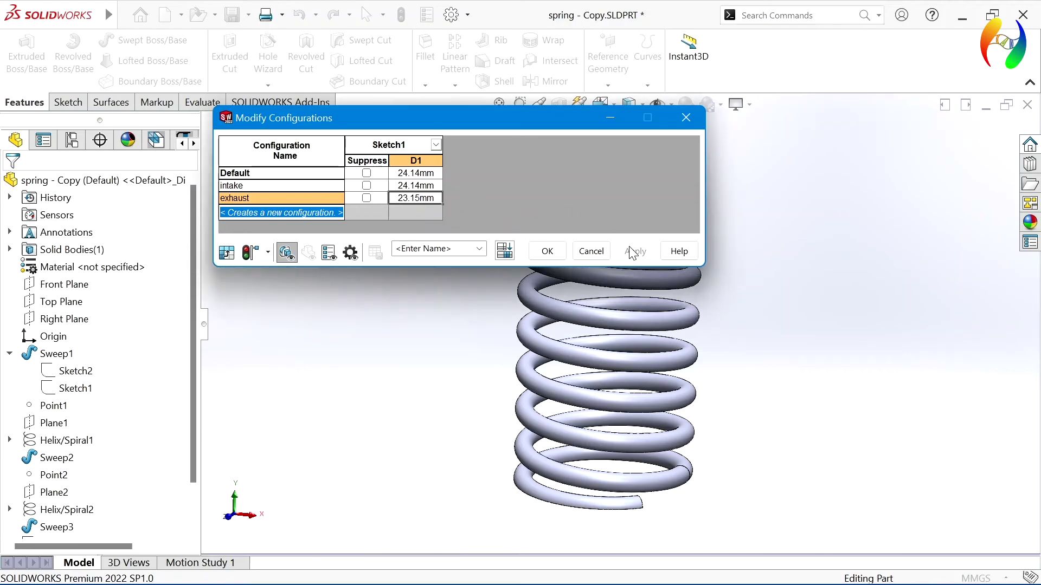
left_click(547, 251)
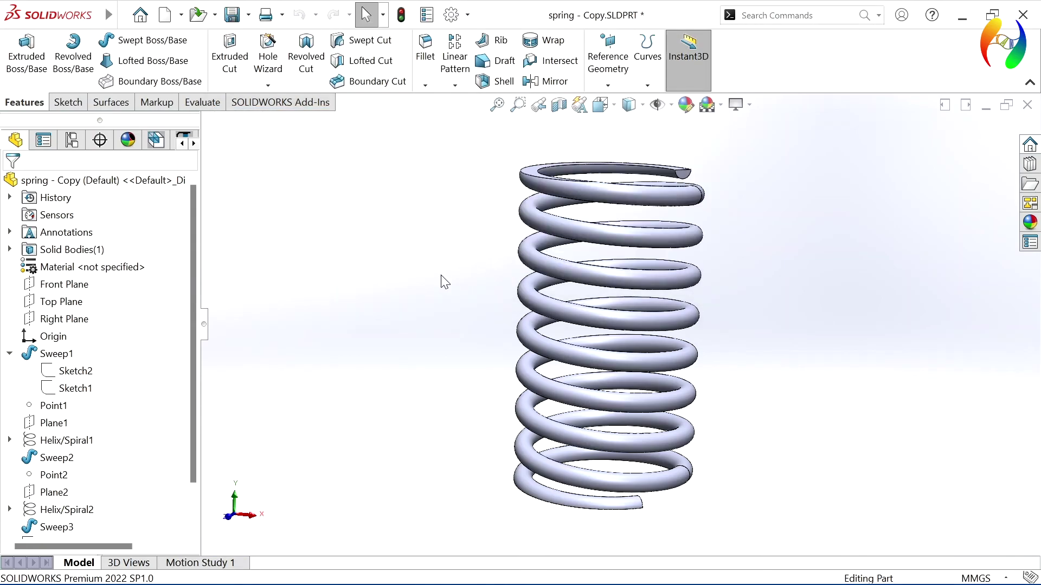
Step: Activate exhaust to check its 23.15 mm length, then reactivate intake at 24.14 mm
left_click(76, 145)
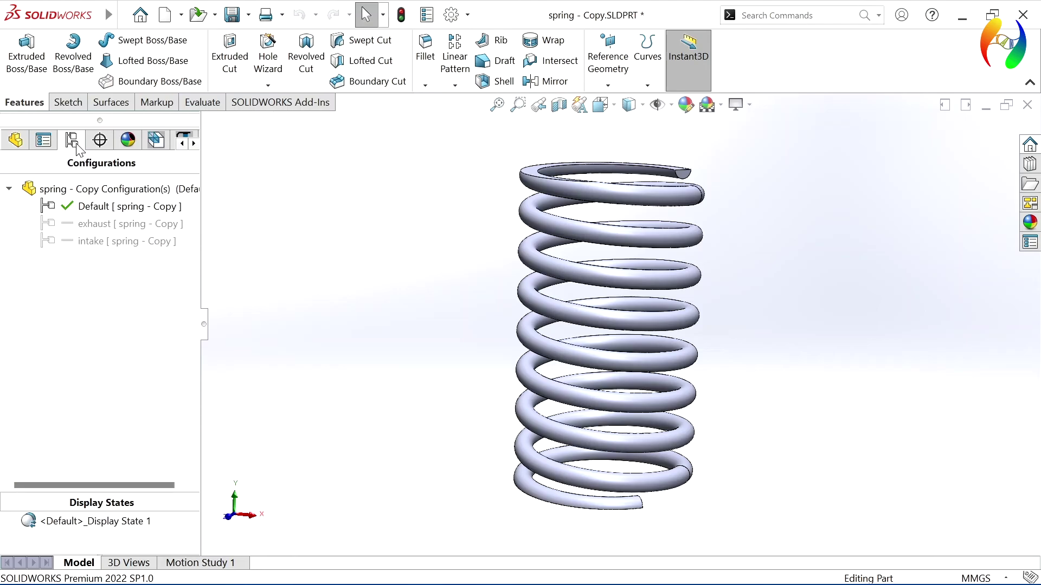
double_click(73, 225)
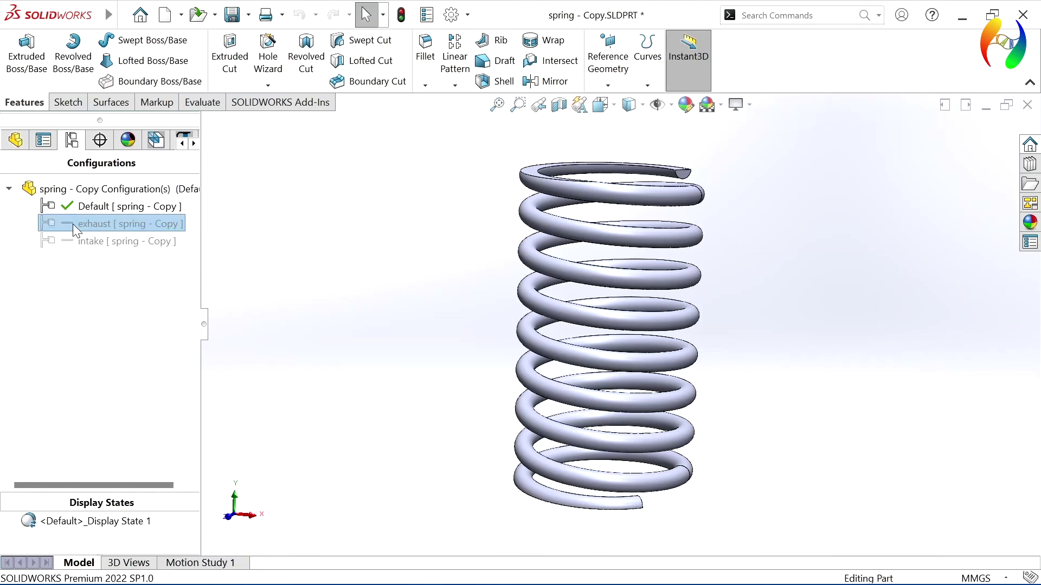
left_click(543, 306)
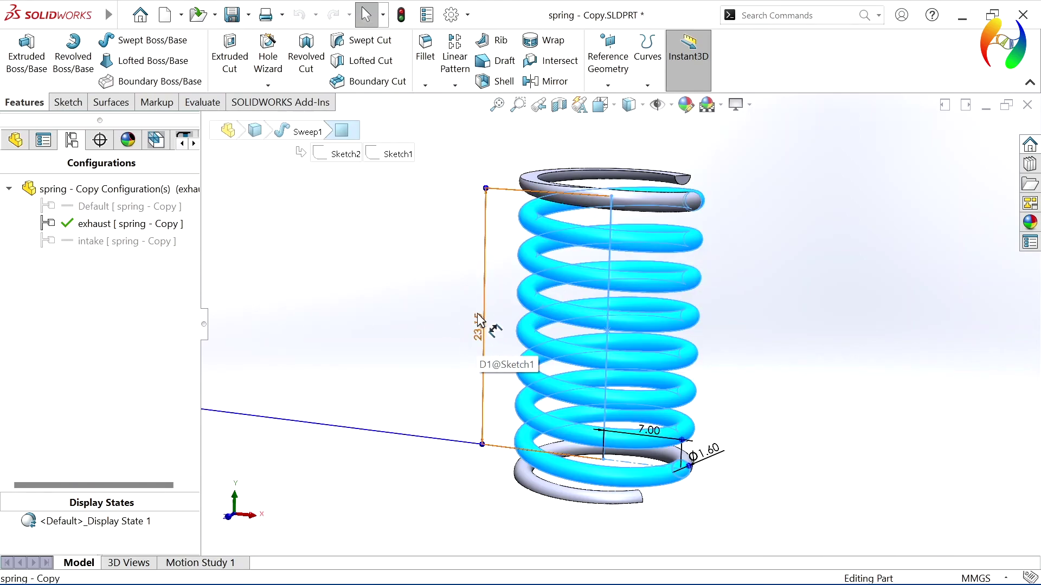
double_click(90, 242)
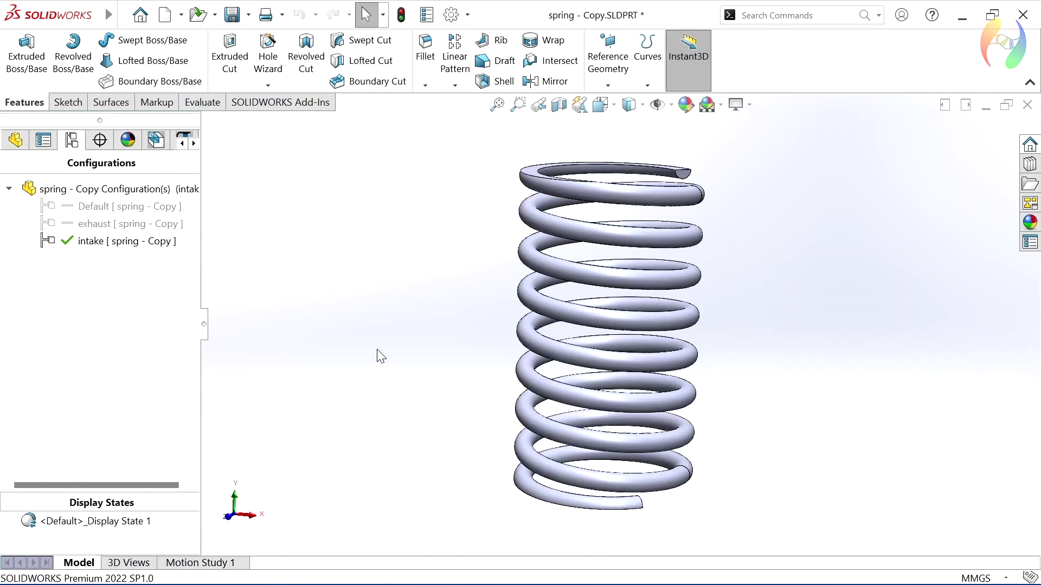
left_click(551, 324)
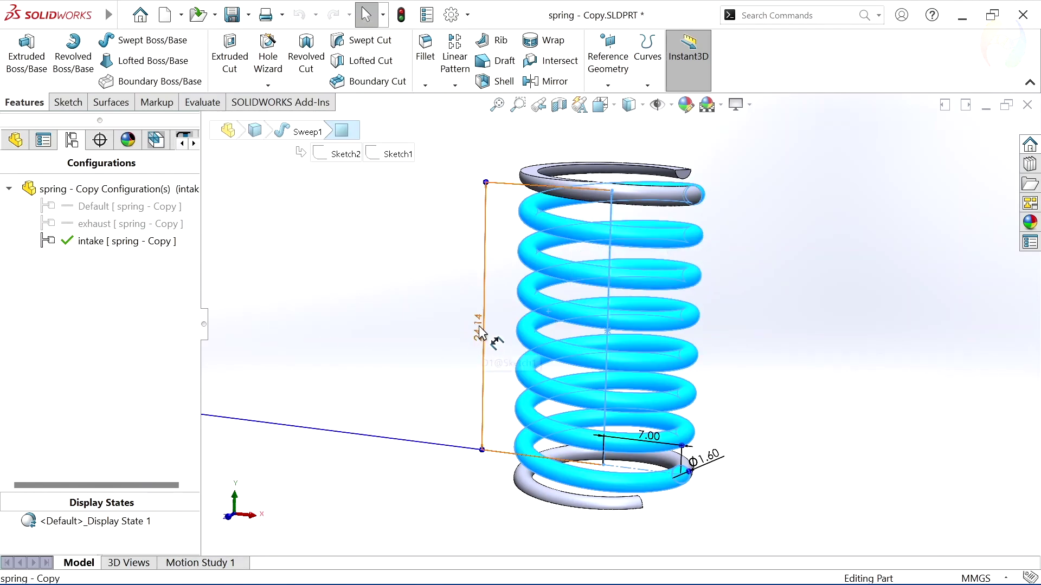
left_click(827, 343)
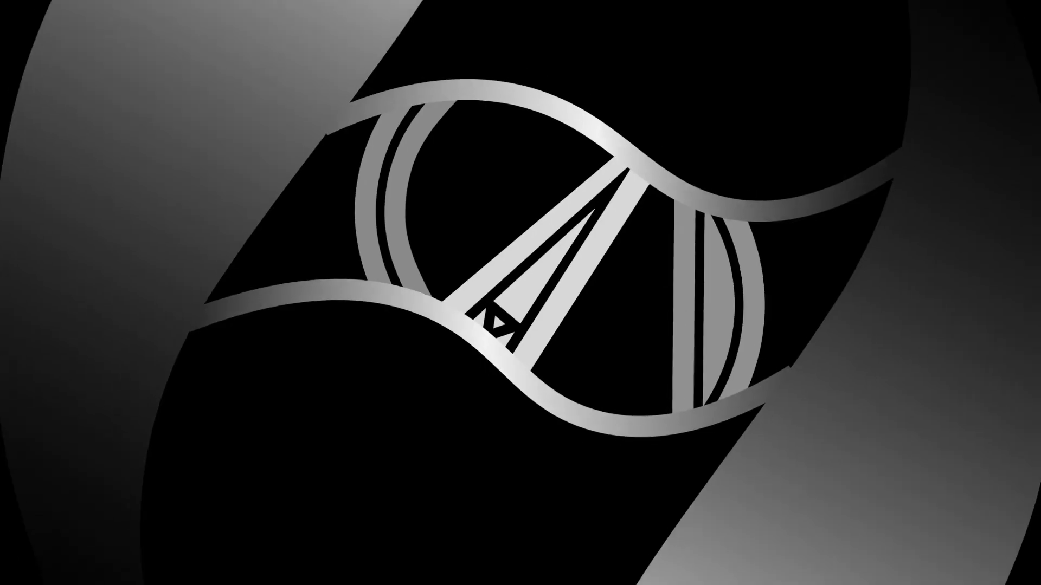